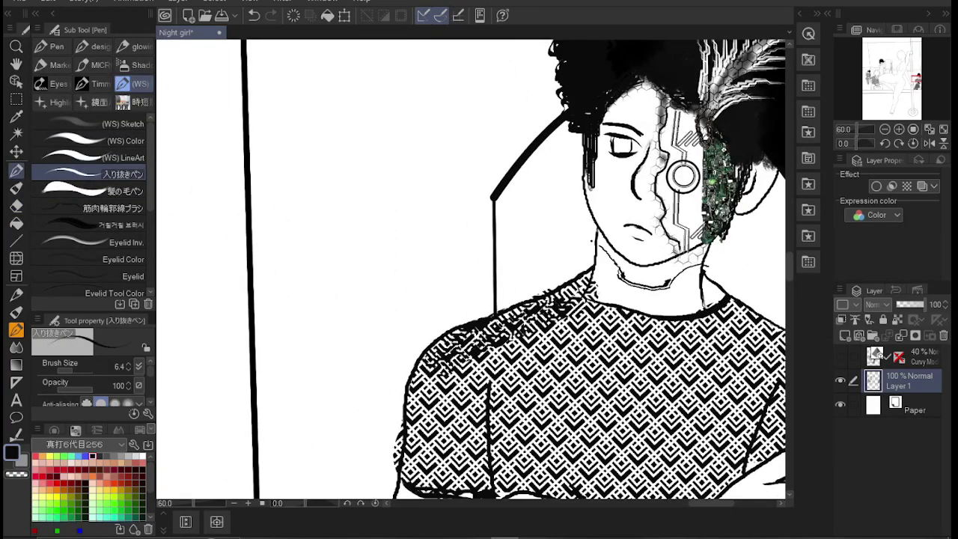
# Step: Redraw the double-ring mechanical eye slightly higher on the cyborg half of the man's face, with a clean blank centre
pyautogui.press('e')
pyautogui.press('b')
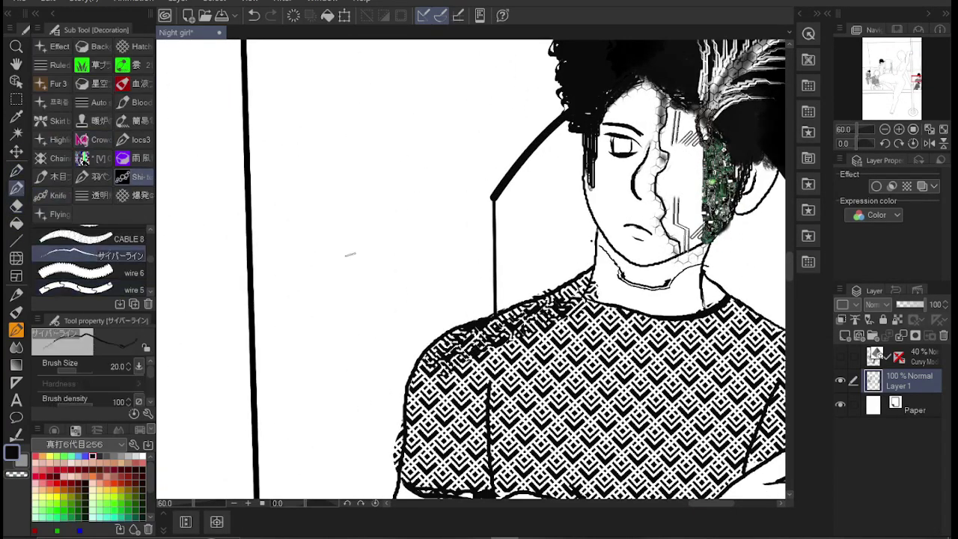
pyautogui.press('b')
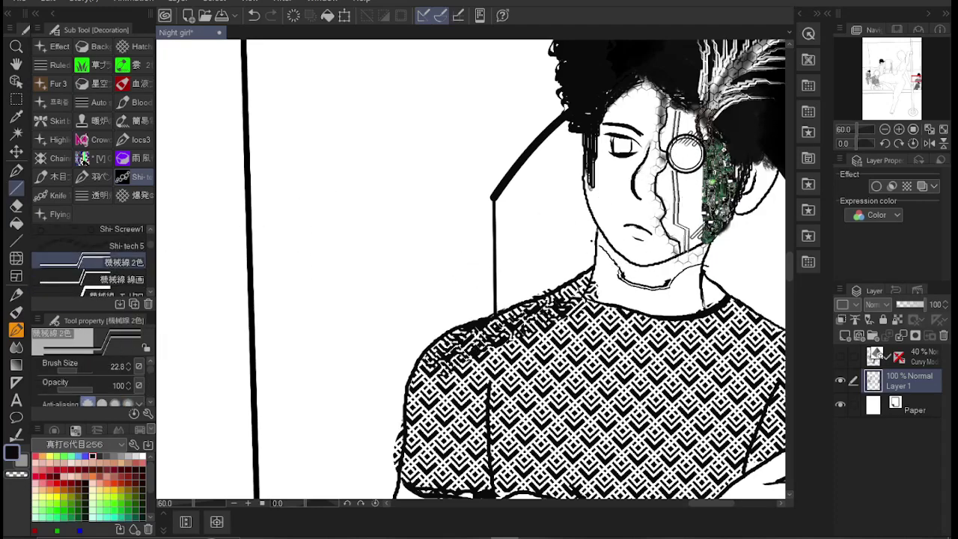
pyautogui.press('p')
pyautogui.press('p')
pyautogui.press('x')
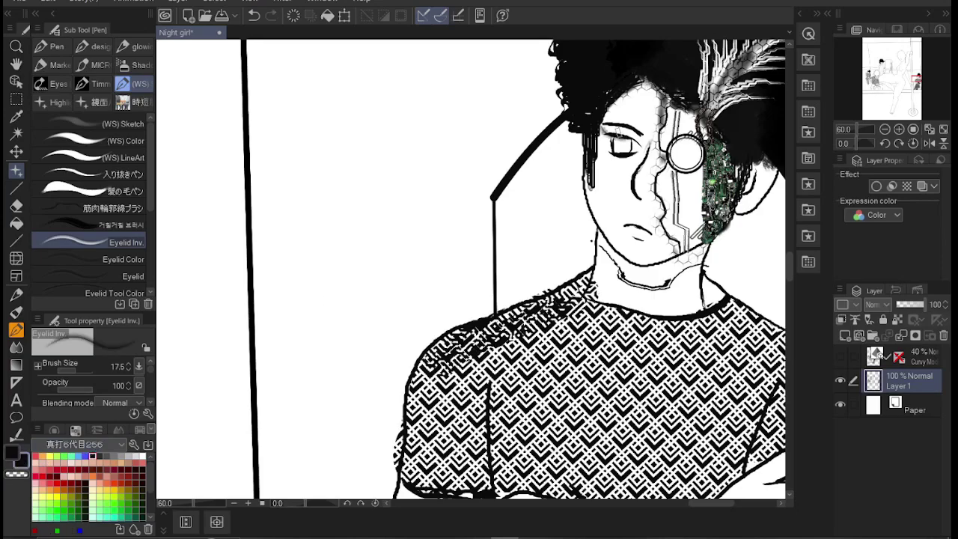
# Step: Add studded straps across the standing figure's chest, waist and arms with the Strap_alt decoration brush
pyautogui.scroll(-5, 472, 269)
pyautogui.scroll(3, 247, 258)
pyautogui.scroll(-3, 255, 262)
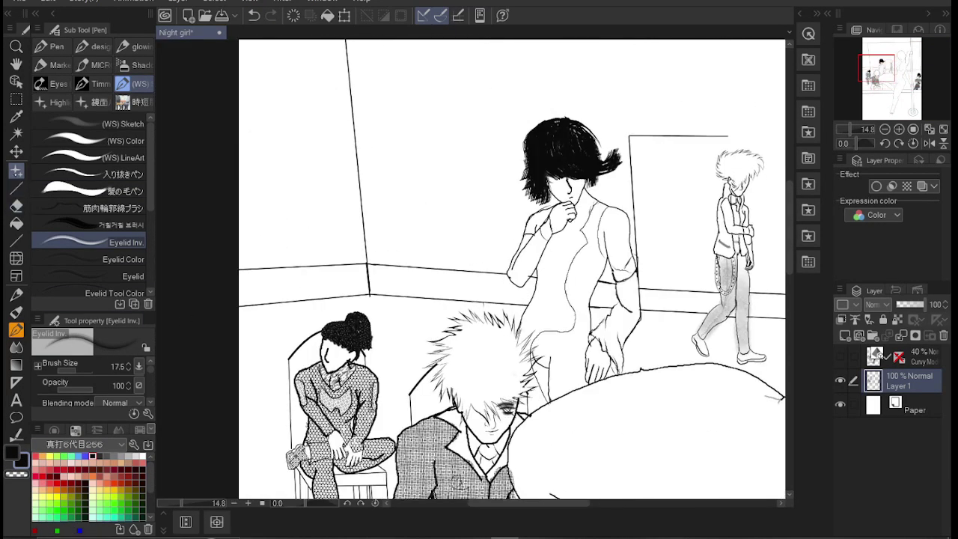
pyautogui.click(16, 187)
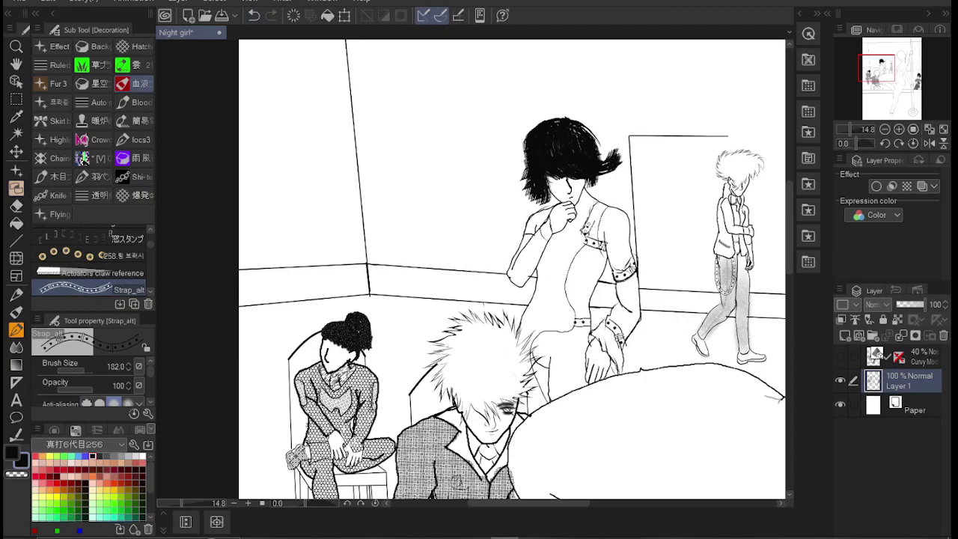
# Step: Draw buckled belts on the standing figure's chest and hip and around the seated man's thighs with the Belt_WithTip brush
pyautogui.scroll(-2, 91, 262)
pyautogui.click(92, 272)
pyautogui.scroll(-5, 512, 269)
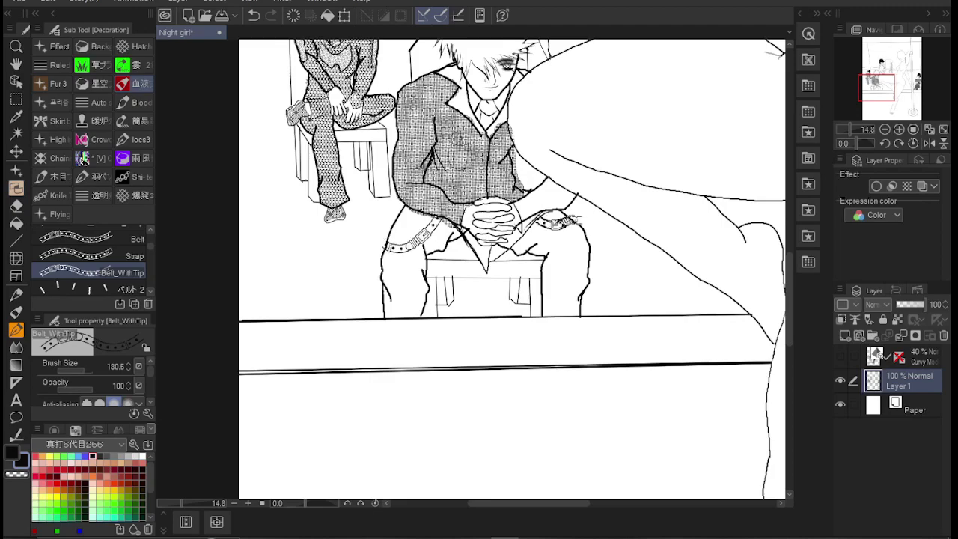
# Step: Try the Plate - Armour brush on the seated man's shoulder and undo the stroke
pyautogui.scroll(-2, 92, 262)
pyautogui.click(91, 280)
pyautogui.moveTo(445, 78)
pyautogui.mouseDown()
pyautogui.moveTo(401, 127)
pyautogui.moveTo(408, 139)
pyautogui.mouseUp()
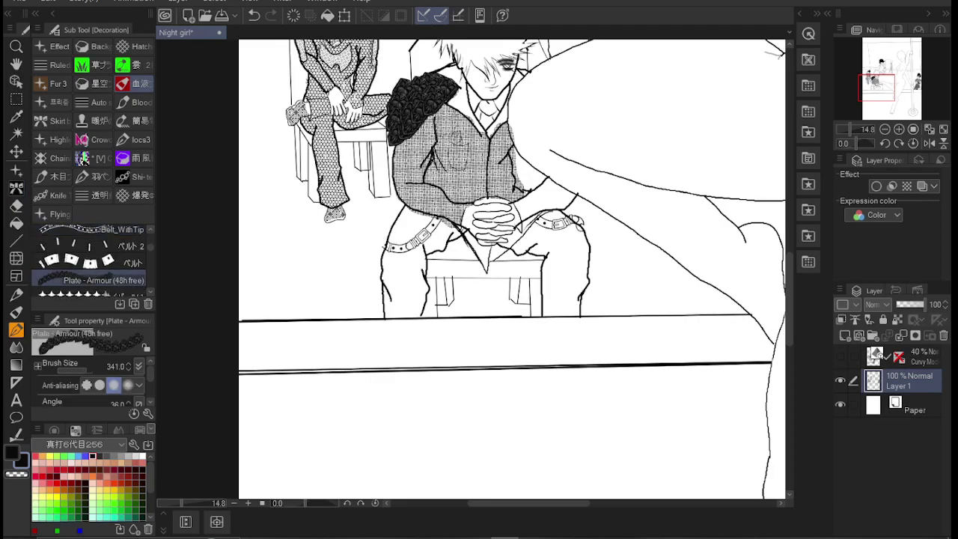
pyautogui.hotkey('ctrl', 'z')
# Step: Paint lace along the seated man's neck and collar with the Lace 5 brush
pyautogui.scroll(-2, 91, 262)
pyautogui.click(92, 263)
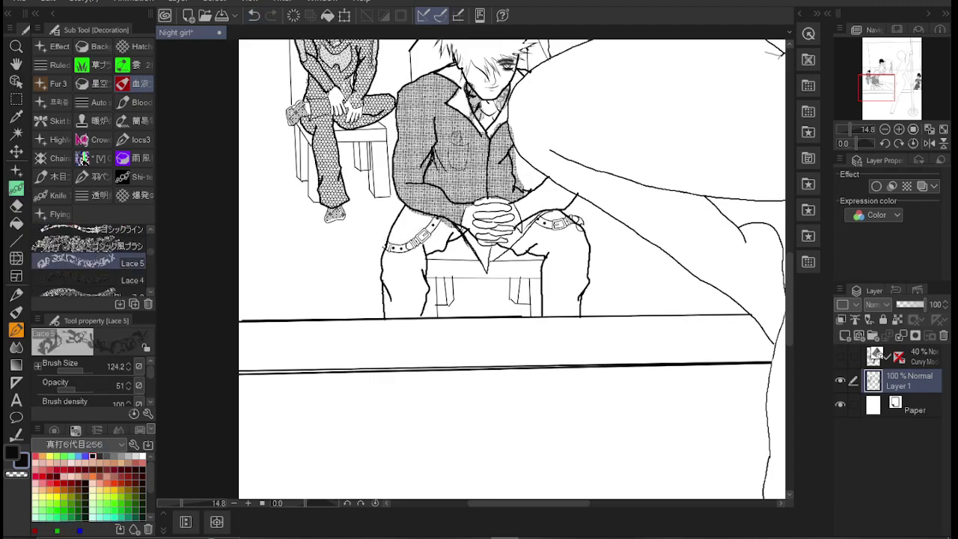
pyautogui.scroll(5, 494, 117)
pyautogui.moveTo(484, 112)
pyautogui.mouseDown()
pyautogui.moveTo(504, 131)
pyautogui.moveTo(496, 133)
pyautogui.mouseUp()
# Step: Paint a red chain necklace inside the seated man's collar with the 鎖 8 brush
pyautogui.scroll(-4, 494, 117)
pyautogui.click(91, 245)
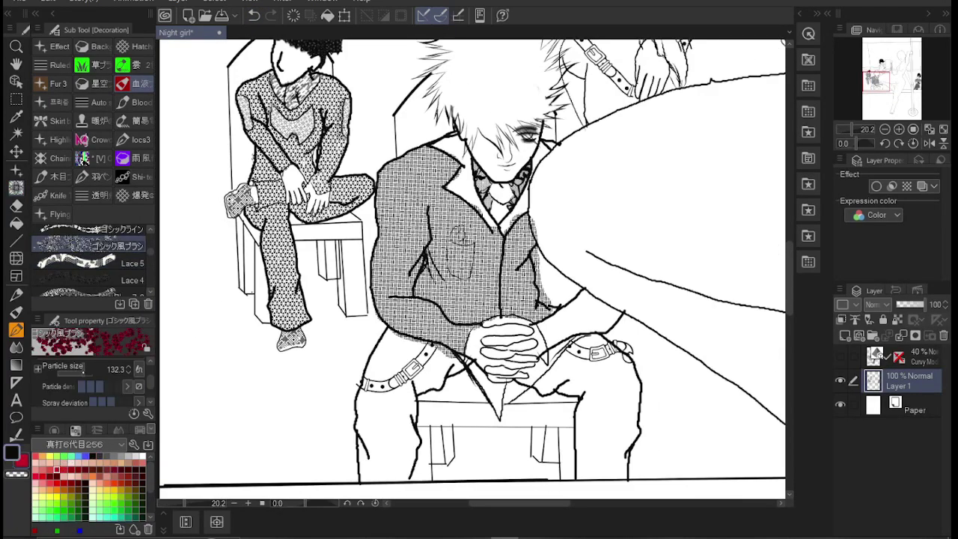
pyautogui.click(92, 280)
pyautogui.scroll(-3, 91, 262)
pyautogui.click(91, 263)
pyautogui.scroll(-3, 92, 262)
pyautogui.scroll(-3, 91, 262)
pyautogui.click(91, 246)
pyautogui.click(92, 280)
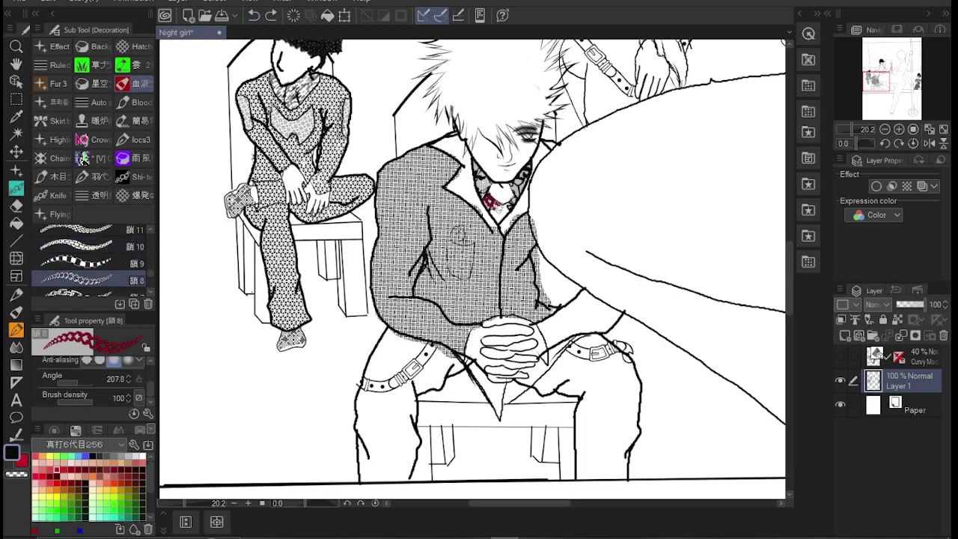
pyautogui.scroll(2, 90, 382)
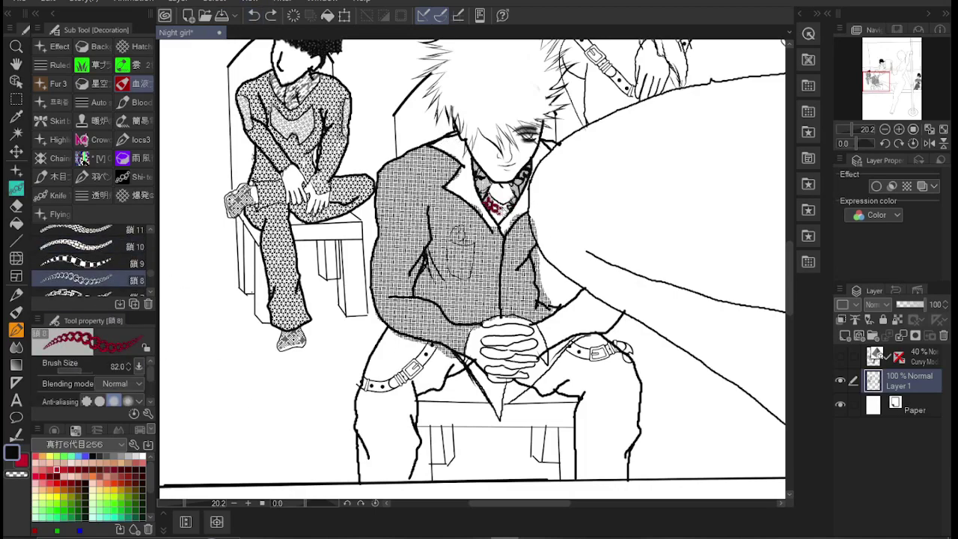
# Step: Try Rai's Texture Brush 5 on the seated man's thigh and undo the stroke
pyautogui.click(59, 195)
pyautogui.click(90, 289)
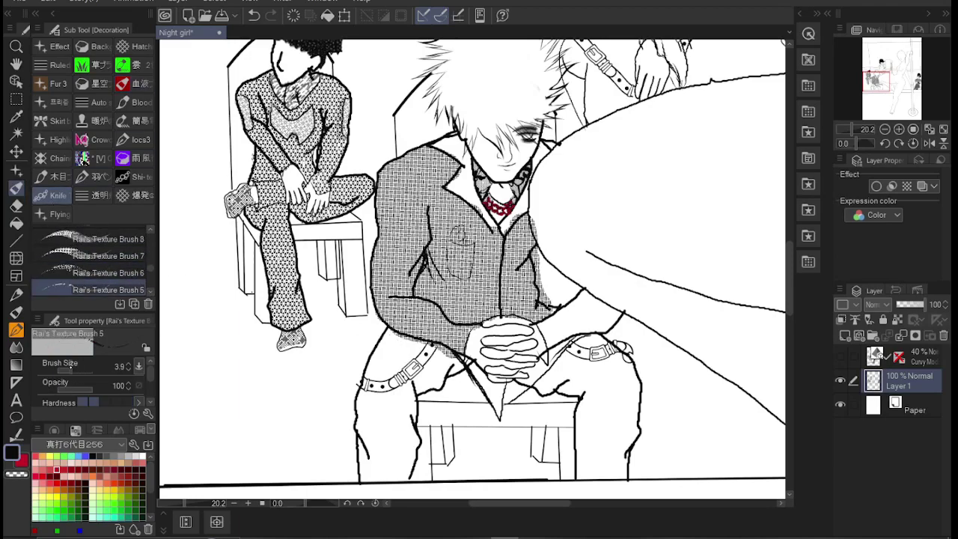
pyautogui.moveTo(370, 376); pyautogui.dragTo(418, 348)
pyautogui.click(253, 15)
# Step: Cover the seated man's trousers with Rai's Texture Brush 8, using a smaller brush around the belts
pyautogui.click(89, 238)
pyautogui.moveTo(375, 397)
pyautogui.mouseDown()
pyautogui.moveTo(372, 466)
pyautogui.moveTo(406, 442)
pyautogui.moveTo(383, 410)
pyautogui.moveTo(444, 360)
pyautogui.moveTo(402, 352)
pyautogui.moveTo(385, 363)
pyautogui.moveTo(619, 365)
pyautogui.moveTo(596, 467)
pyautogui.moveTo(607, 411)
pyautogui.mouseUp()
pyautogui.press('[')
pyautogui.press('[')
pyautogui.press('[')
pyautogui.press('[')
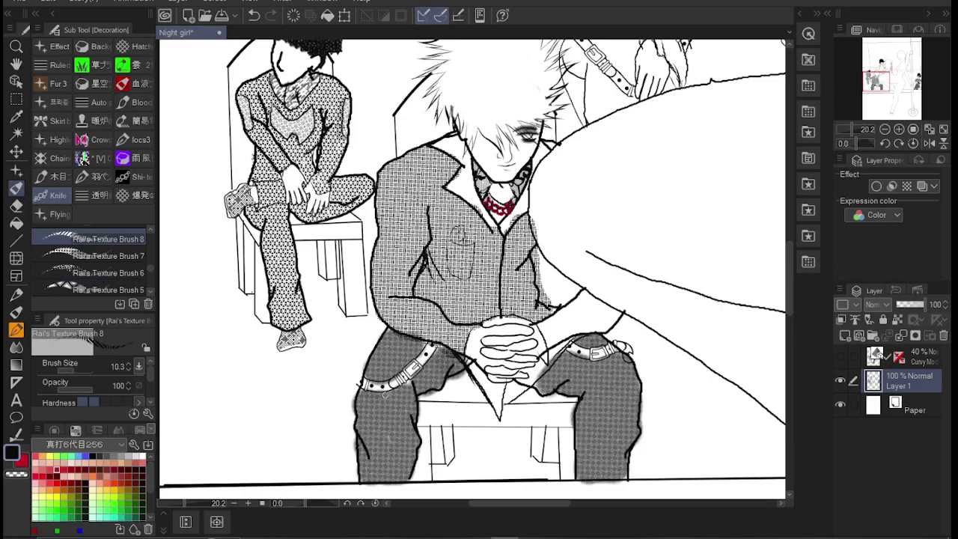
# Step: Fill the seated man's jacket lapels with Rai's Texture Brush 13
pyautogui.press('.')
pyautogui.press('.')
pyautogui.press('.')
pyautogui.press('.')
pyautogui.press('.')
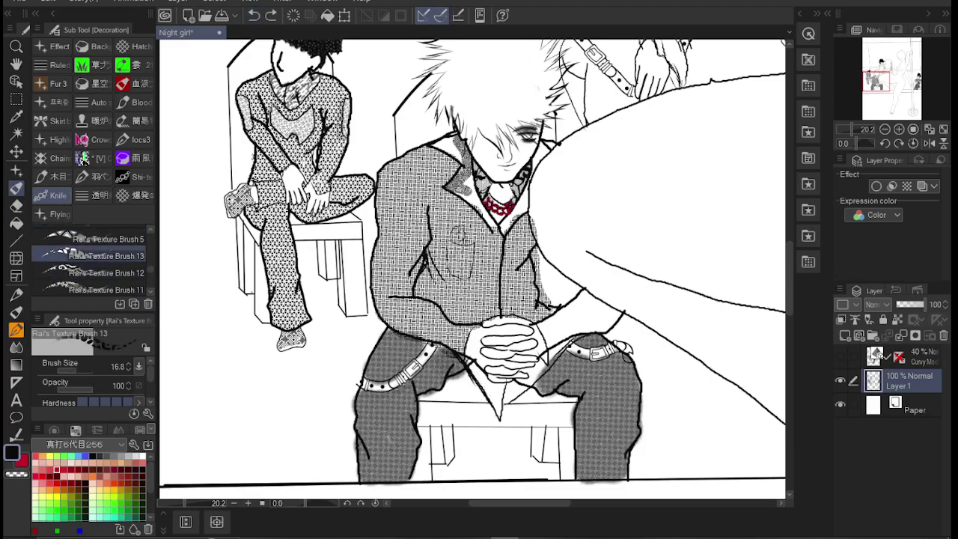
# Step: Texture the cloth around the seated man's clasped hands with Rai's Texture Brush 13, undoing the first attempt and repainting it
pyautogui.moveTo(480, 332); pyautogui.dragTo(496, 408)
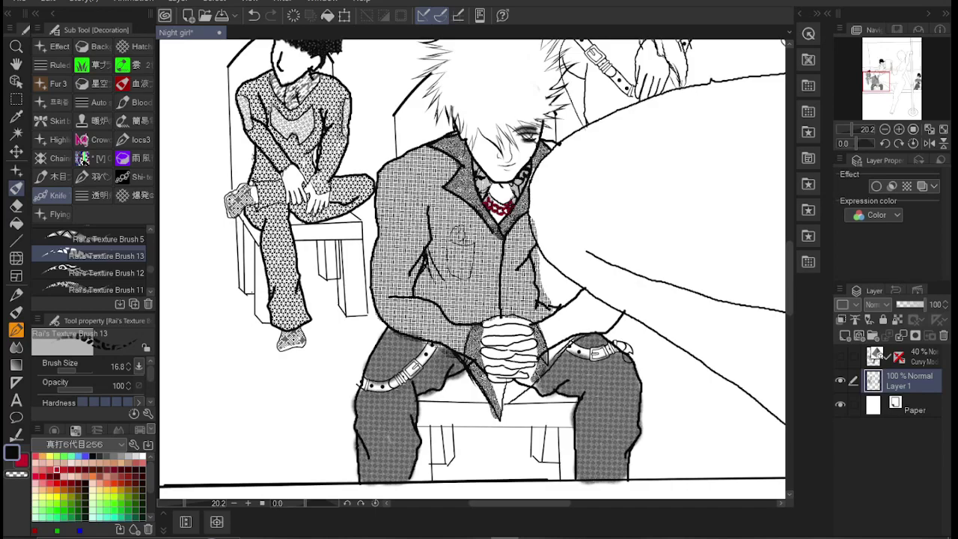
pyautogui.hotkey('ctrl', 'z')
pyautogui.press('e')
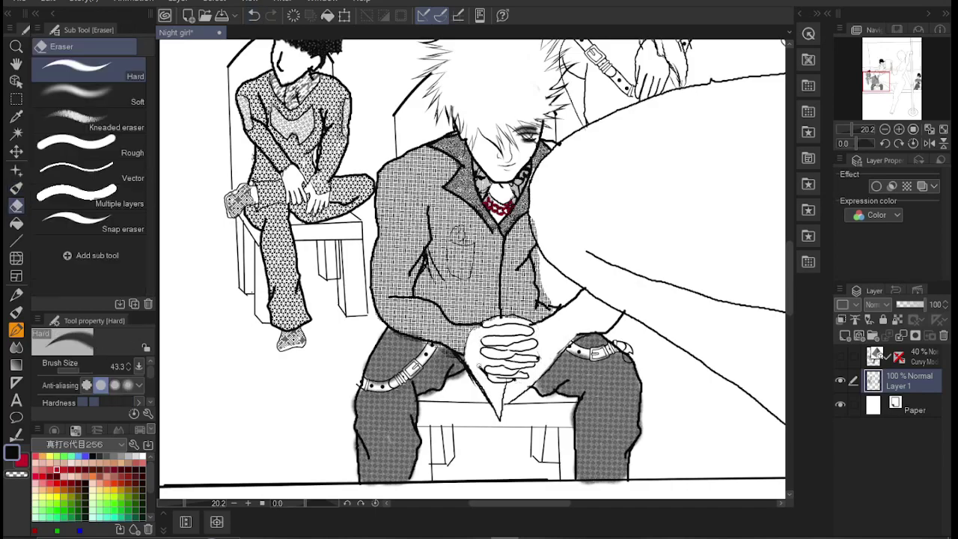
pyautogui.press('b')
pyautogui.moveTo(478, 330); pyautogui.dragTo(483, 391)
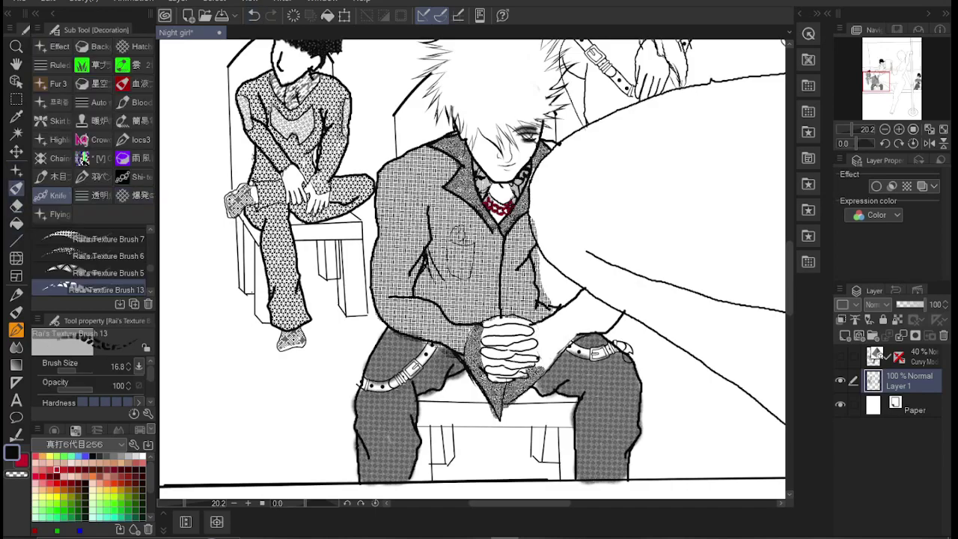
# Step: Texture the seated man's forearm and layer more pattern over his jacket front with further Rai's Texture Brushes
pyautogui.press('.')
pyautogui.press('.')
pyautogui.press('.')
pyautogui.press('.')
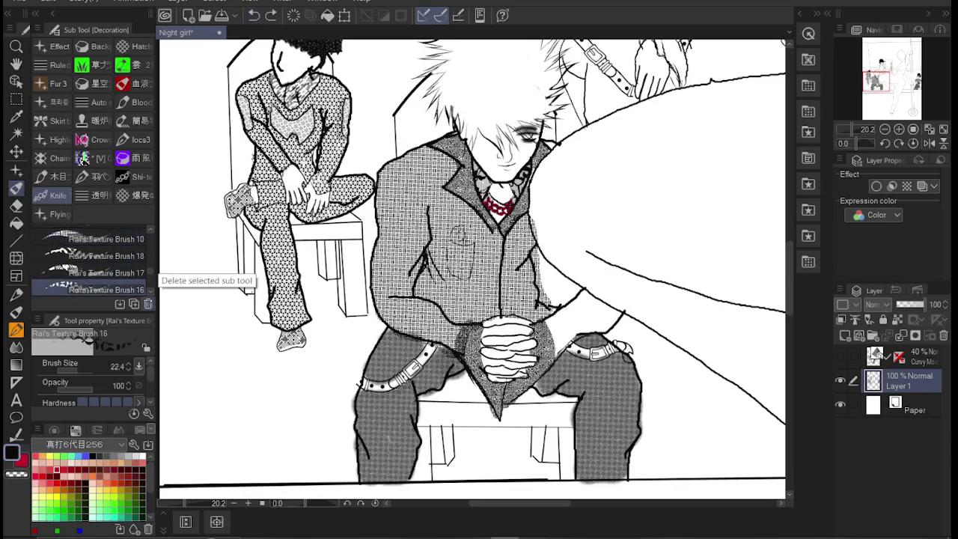
pyautogui.press('.')
pyautogui.press('.')
pyautogui.press('.')
pyautogui.press('.')
pyautogui.press('.')
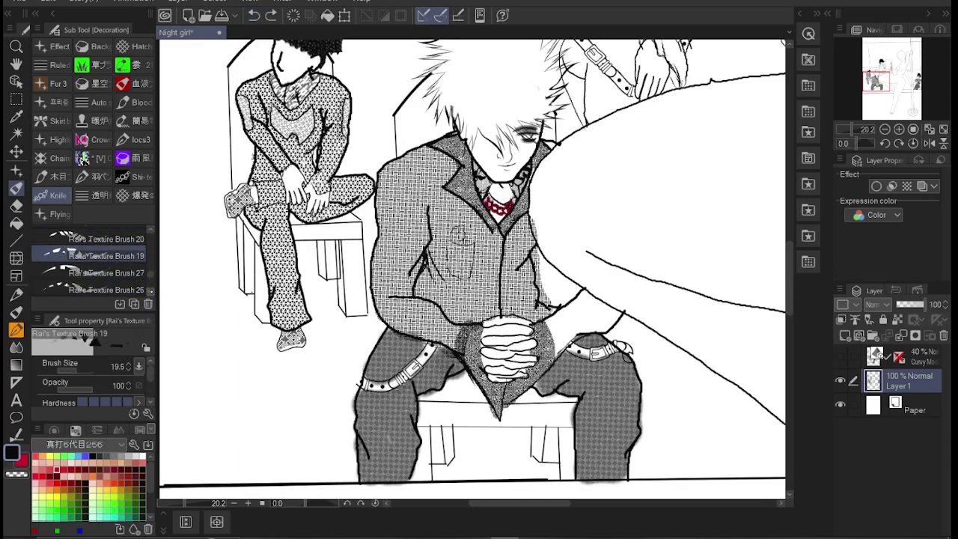
pyautogui.moveTo(576, 337)
pyautogui.mouseDown()
pyautogui.moveTo(509, 224)
pyautogui.moveTo(405, 247)
pyautogui.moveTo(411, 225)
pyautogui.mouseUp()
pyautogui.moveTo(420, 318); pyautogui.dragTo(479, 236)
pyautogui.moveTo(479, 277); pyautogui.dragTo(449, 206)
# Step: Erase the stray texture spilling past the edge of the seated man's jacket
pyautogui.press('e')
pyautogui.moveTo(548, 306); pyautogui.dragTo(533, 219)
pyautogui.hotkey('ctrl', '-')
# Step: Try Rai's Texture Brush 39 along the curved panel on the standing figure's torso and undo the stroke
pyautogui.press('b')
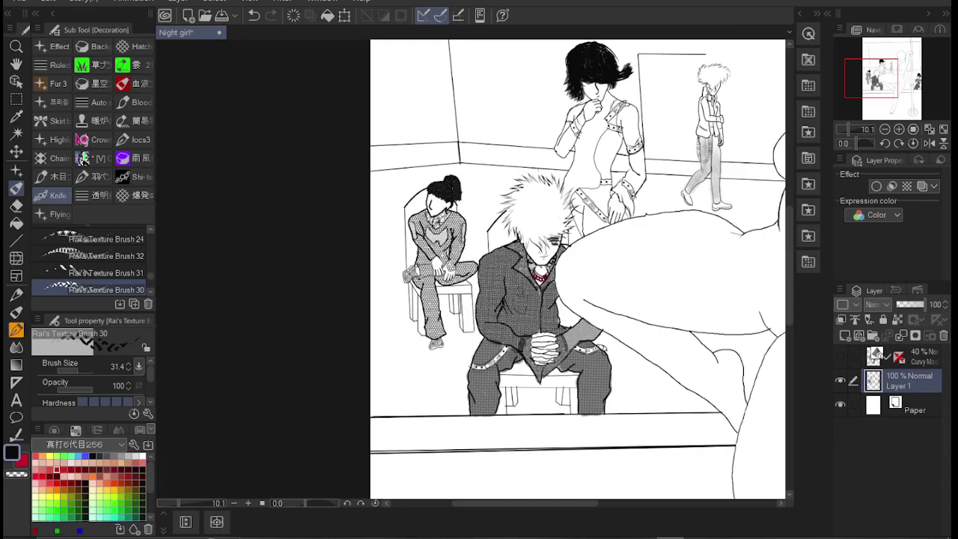
pyautogui.click(105, 249)
pyautogui.scroll(3, 610, 139)
pyautogui.moveTo(599, 124); pyautogui.dragTo(578, 244)
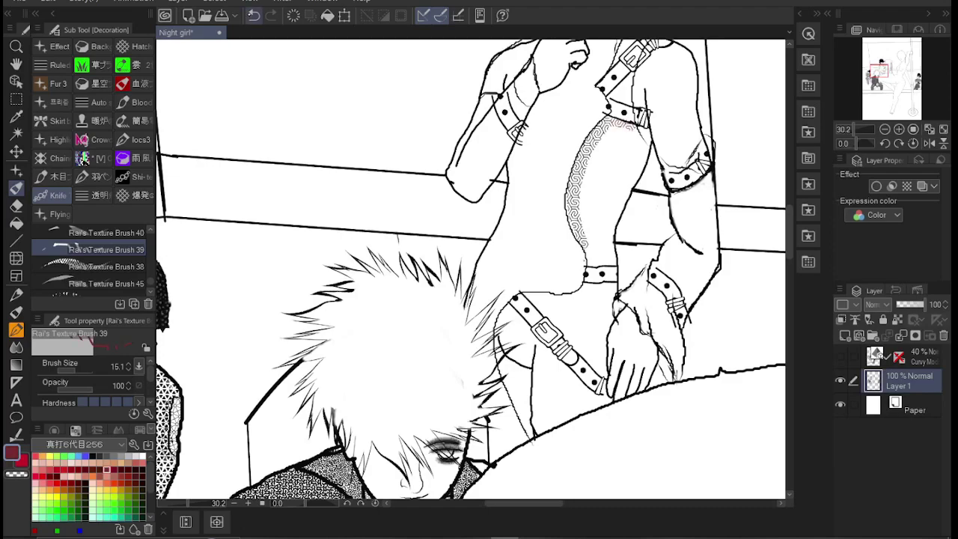
pyautogui.hotkey('ctrl', 'z')
# Step: Fill the standing figure's curved torso panel and the panel above the hip belt with dark grey
pyautogui.press('x')
pyautogui.press('g')
pyautogui.click(599, 187)
pyautogui.click(569, 330)
# Step: Thicken and close the outlines of the standing figure's suit with the 入り抜きペン pen in black at size 15.0
pyautogui.press('x')
pyautogui.press('b')
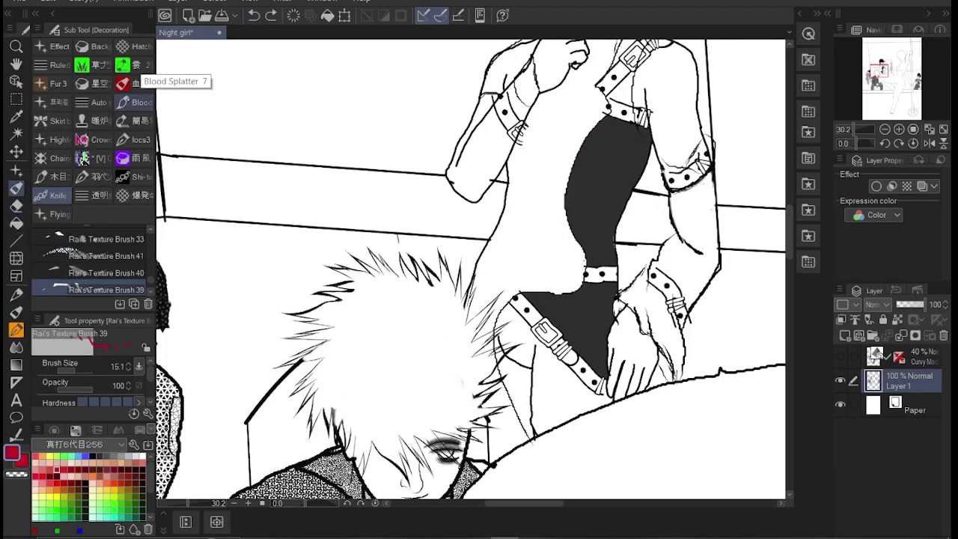
pyautogui.press('p')
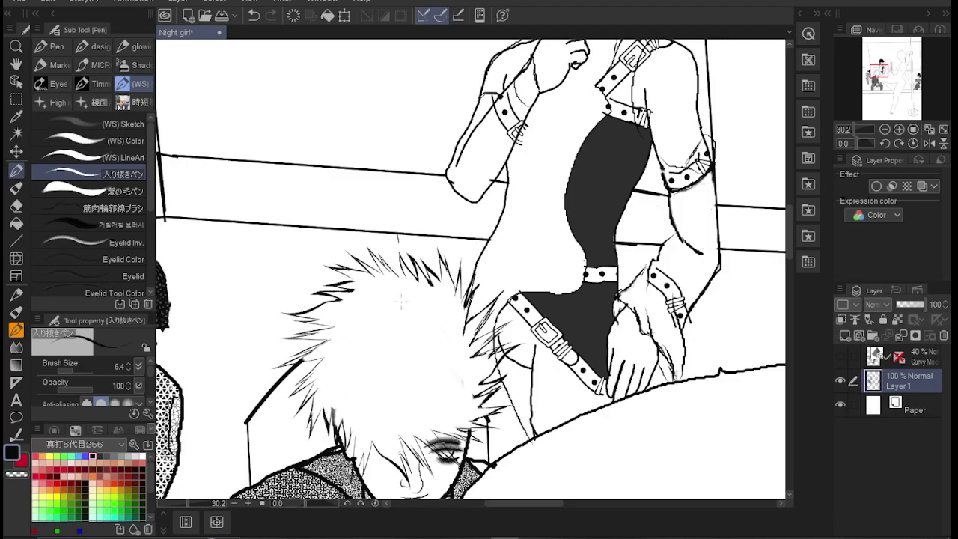
pyautogui.press(']')
pyautogui.press(']')
pyautogui.press(']')
pyautogui.press(']')
pyautogui.press(']')
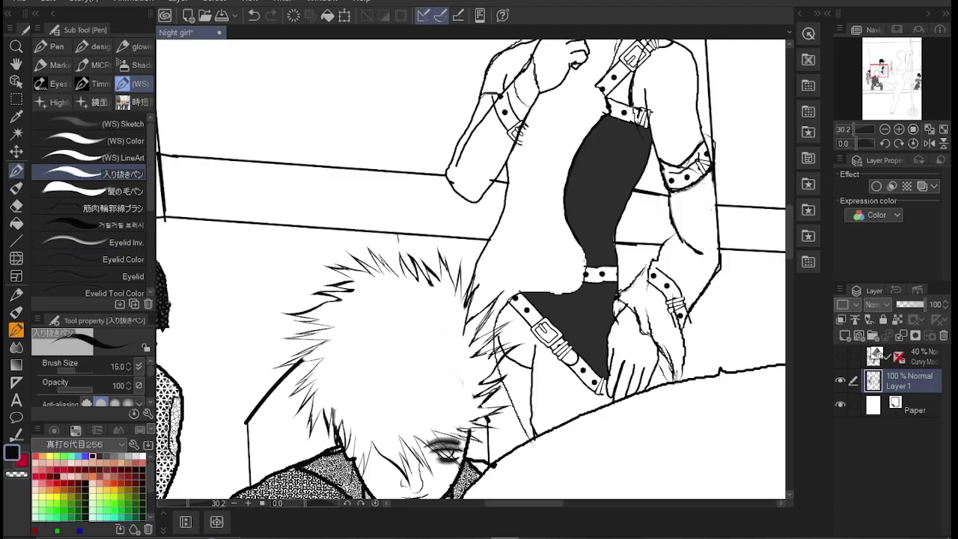
pyautogui.scroll(3, 472, 270)
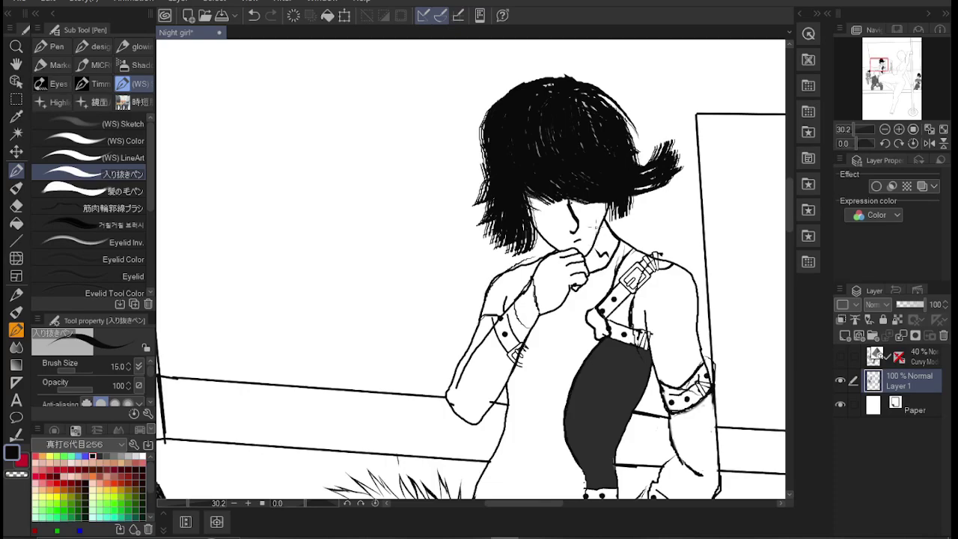
# Step: Fill the rest of the standing figure's torso and sleeves with dark grey
pyautogui.scroll(-5, 469, 271)
pyautogui.press('g')
pyautogui.click(544, 382)
pyautogui.click(604, 414)
pyautogui.scroll(3, 524, 300)
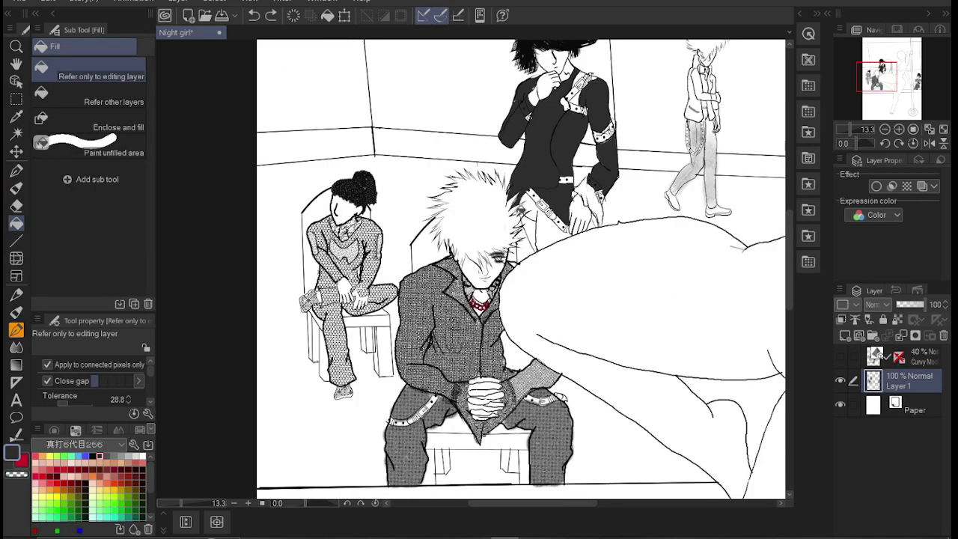
# Step: Fill the standing figure's thigh area below the hip belt with red and undo the fill made at the raised hand
pyautogui.press('x')
pyautogui.click(532, 225)
pyautogui.click(544, 88)
pyautogui.press('p')
pyautogui.hotkey('ctrl', 'z')
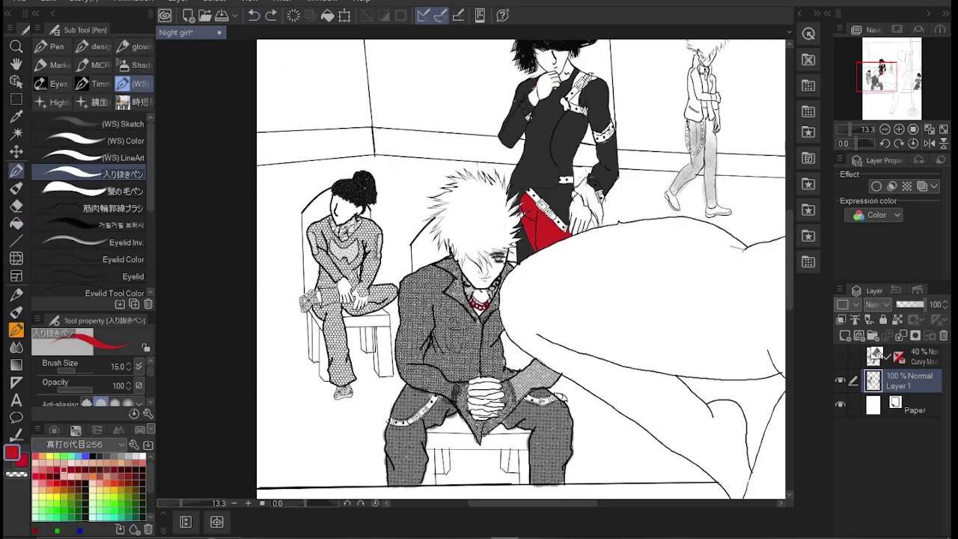
# Step: Fill the standing figure's sleeve cuffs with red and the shoulder gap beside the chest straps with dark red
pyautogui.scroll(5, 535, 105)
pyautogui.press('g')
pyautogui.click(534, 153)
pyautogui.scroll(-4, 578, 335)
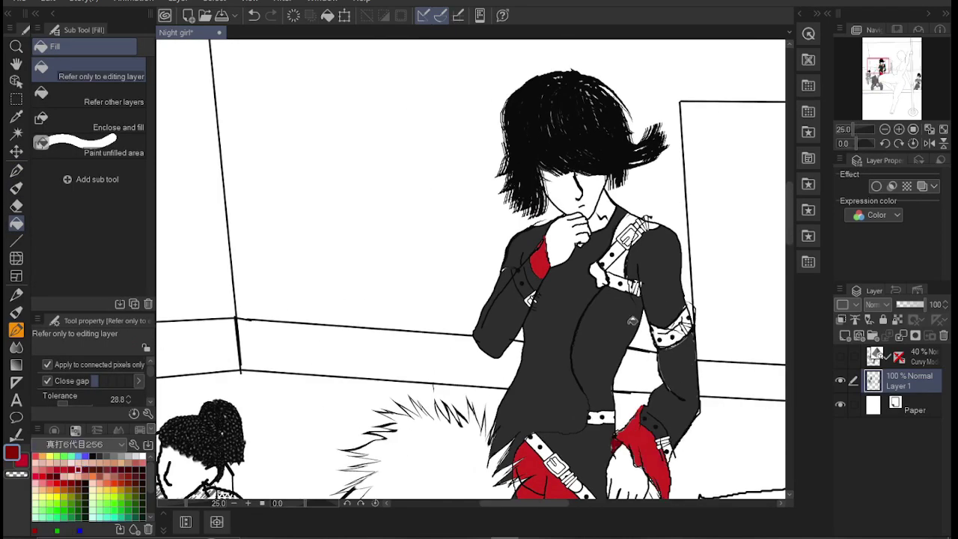
# Step: Cover the standing figure's dark suit with a dark red pattern using Rai's Texture Brush 21, undoing the Brush 40 trial
pyautogui.press('b')
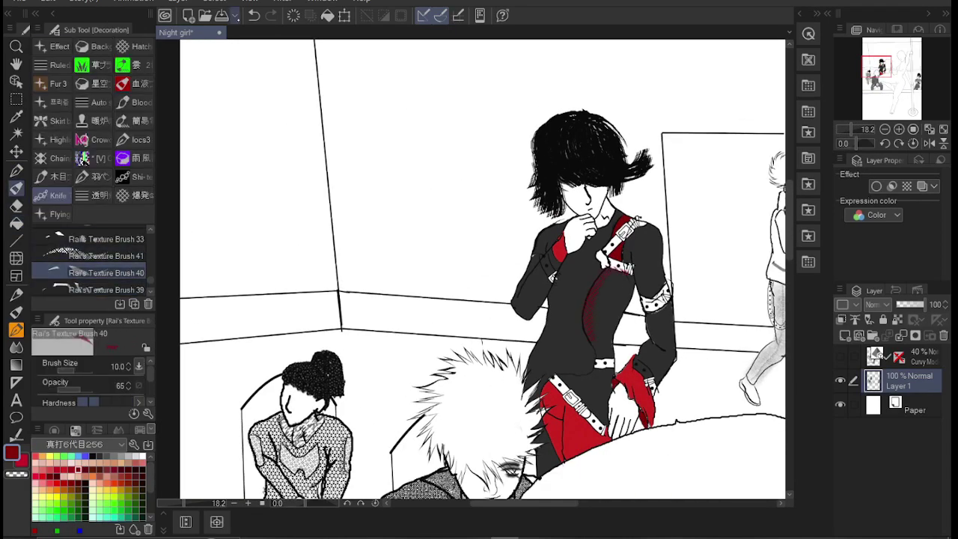
pyautogui.hotkey('ctrl', 'z')
pyautogui.press('.')
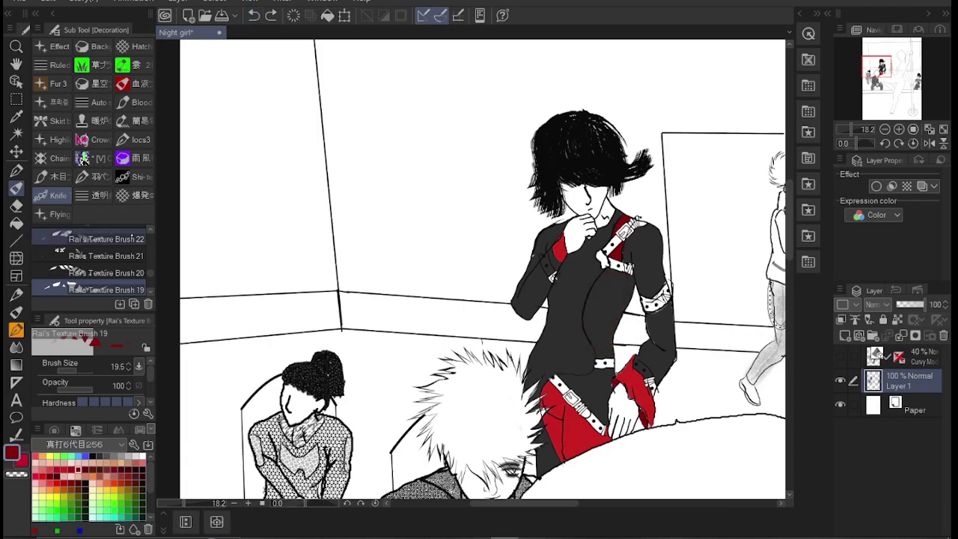
pyautogui.scroll(2, 599, 255)
pyautogui.press(',')
pyautogui.press(',')
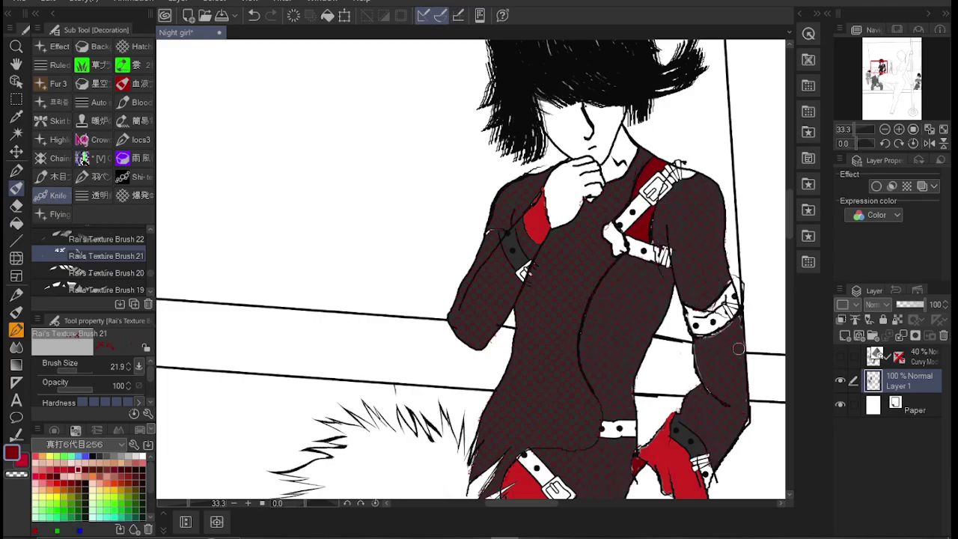
# Step: Add black texture patterns to the standing figure's red thigh area and sleeve cuffs with other Rai's Texture Brushes
pyautogui.scroll(-5, 743, 391)
pyautogui.press(',')
pyautogui.moveTo(510, 232)
pyautogui.mouseDown()
pyautogui.moveTo(524, 187)
pyautogui.moveTo(576, 281)
pyautogui.moveTo(535, 240)
pyautogui.moveTo(547, 198)
pyautogui.mouseUp()
pyautogui.press(',')
pyautogui.press(',')
pyautogui.press(',')
pyautogui.press(',')
pyautogui.moveTo(666, 225)
pyautogui.mouseDown()
pyautogui.moveTo(679, 167)
pyautogui.moveTo(663, 198)
pyautogui.moveTo(626, 230)
pyautogui.mouseUp()
# Step: Texture the standing figure's chest and arm straps in black with Rai's Texture Brush 12
pyautogui.scroll(5, 594, 209)
pyautogui.press(',')
pyautogui.press(',')
pyautogui.press(',')
pyautogui.press(',')
pyautogui.moveTo(649, 182)
pyautogui.mouseDown()
pyautogui.moveTo(632, 210)
pyautogui.moveTo(664, 250)
pyautogui.mouseUp()
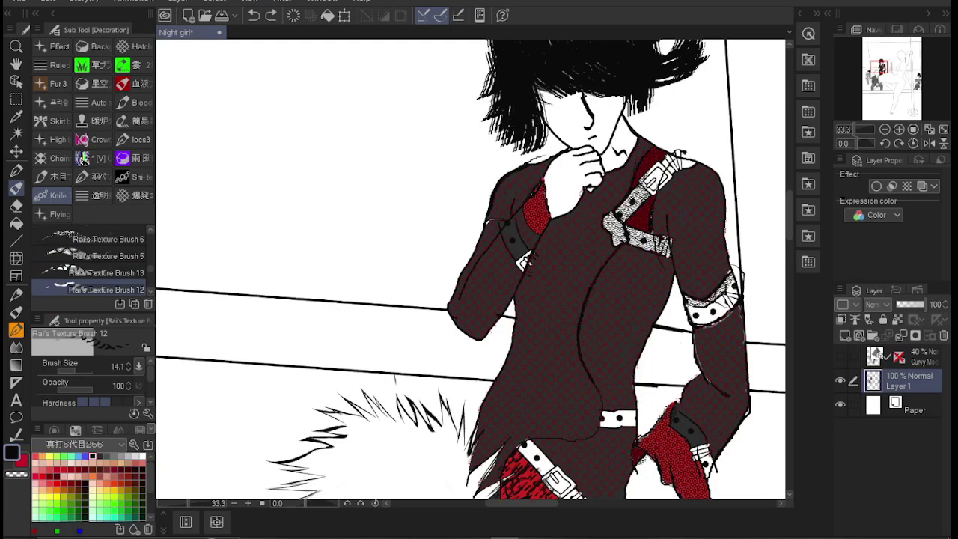
pyautogui.scroll(-5, 577, 229)
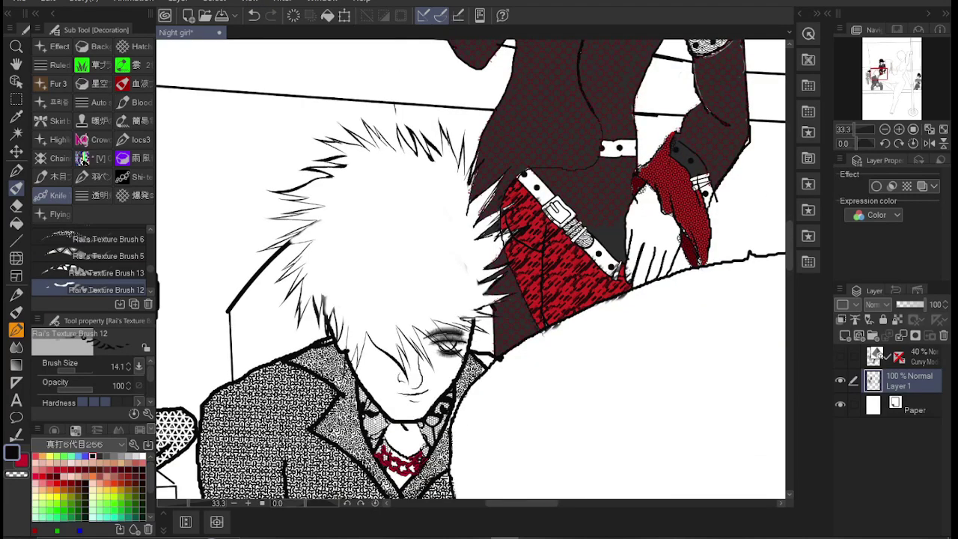
# Step: Cover the walking man's vest with the cracked pattern of Rai's Texture Brush 1
pyautogui.scroll(-5, 687, 151)
pyautogui.scroll(4, 569, 187)
pyautogui.scroll(2, 384, 225)
pyautogui.press('.')
pyautogui.moveTo(384, 225)
pyautogui.mouseDown()
pyautogui.moveTo(363, 307)
pyautogui.moveTo(368, 400)
pyautogui.moveTo(374, 423)
pyautogui.mouseUp()
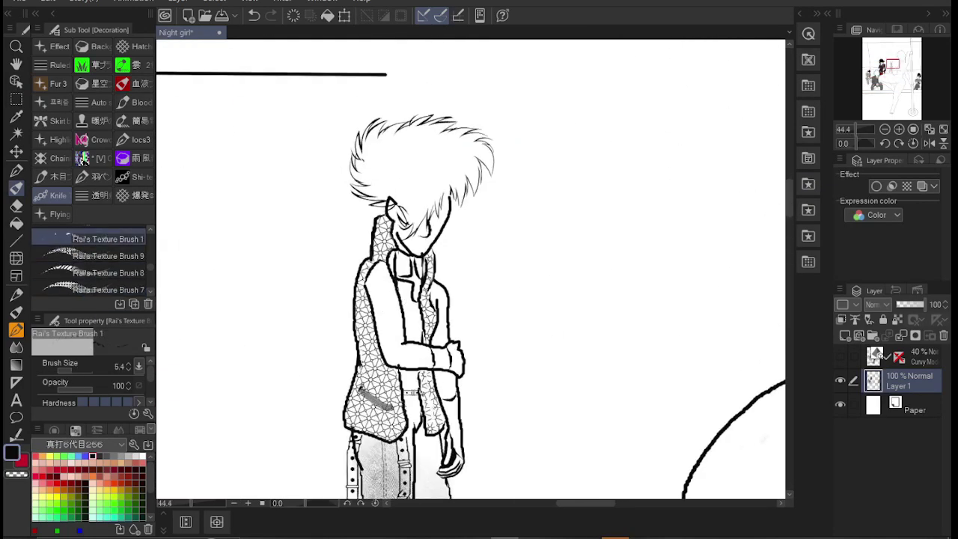
# Step: Paint a honeycomb pattern on the walking man's shirt with the なんとなくハニカム 4 brush
pyautogui.scroll(-5, 472, 270)
pyautogui.scroll(-2, 90, 258)
pyautogui.click(112, 236)
pyautogui.scroll(5, 472, 270)
pyautogui.click(402, 283)
pyautogui.click(113, 253)
pyautogui.moveTo(403, 279)
pyautogui.mouseDown()
pyautogui.moveTo(409, 331)
pyautogui.moveTo(412, 258)
pyautogui.mouseUp()
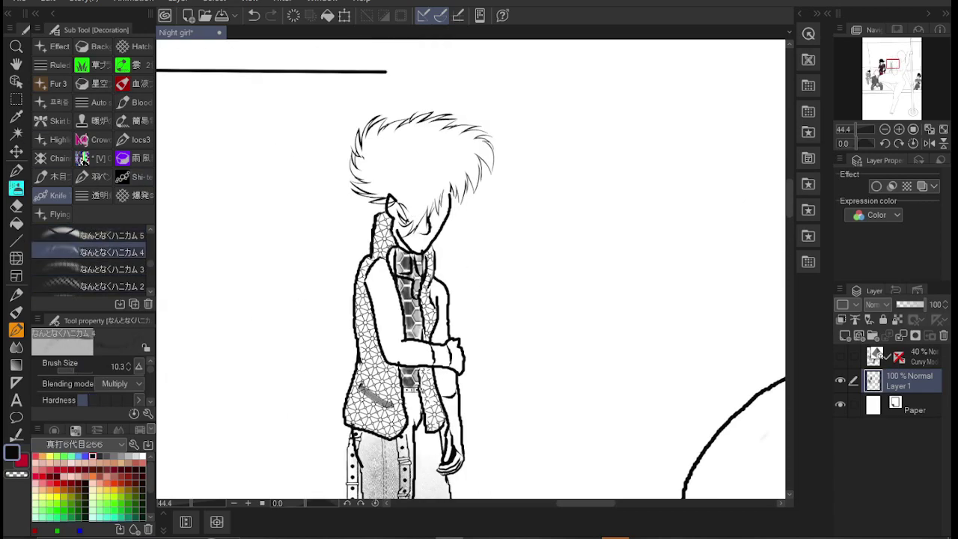
# Step: Cover the far-left wall section behind the characters with the blue-and-yellow 007 image material
pyautogui.scroll(-5, 472, 270)
pyautogui.scroll(-6, 472, 269)
pyautogui.scroll(2, 471, 270)
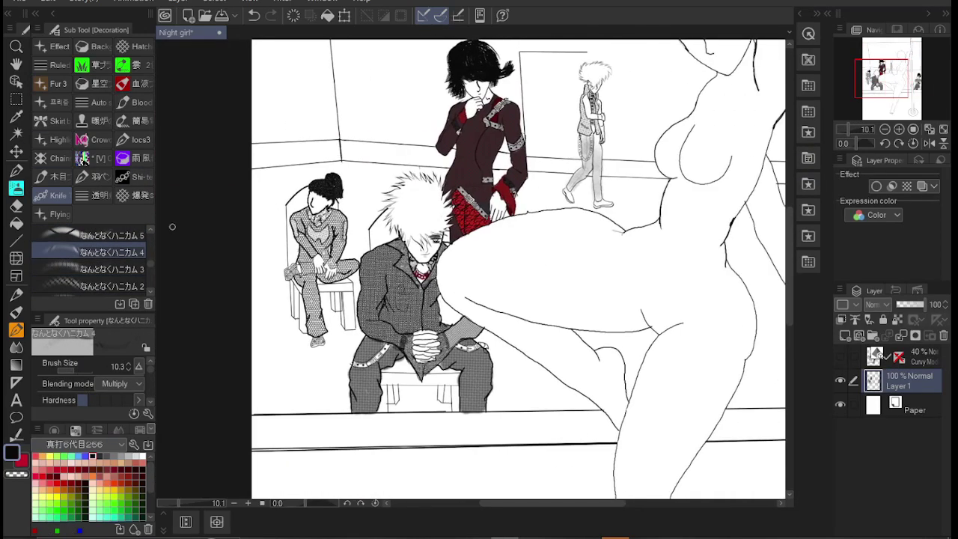
pyautogui.scroll(3, 90, 259)
pyautogui.click(113, 253)
pyautogui.click(809, 133)
pyautogui.scroll(-5, 762, 239)
pyautogui.moveTo(763, 389); pyautogui.dragTo(404, 225)
pyautogui.hotkey('ctrl', 'z')
pyautogui.scroll(-5, 762, 240)
pyautogui.moveTo(763, 388); pyautogui.dragTo(329, 209)
# Step: Select the large back wall and cover it with the dark blue 004 image material after trying 003
pyautogui.press('w')
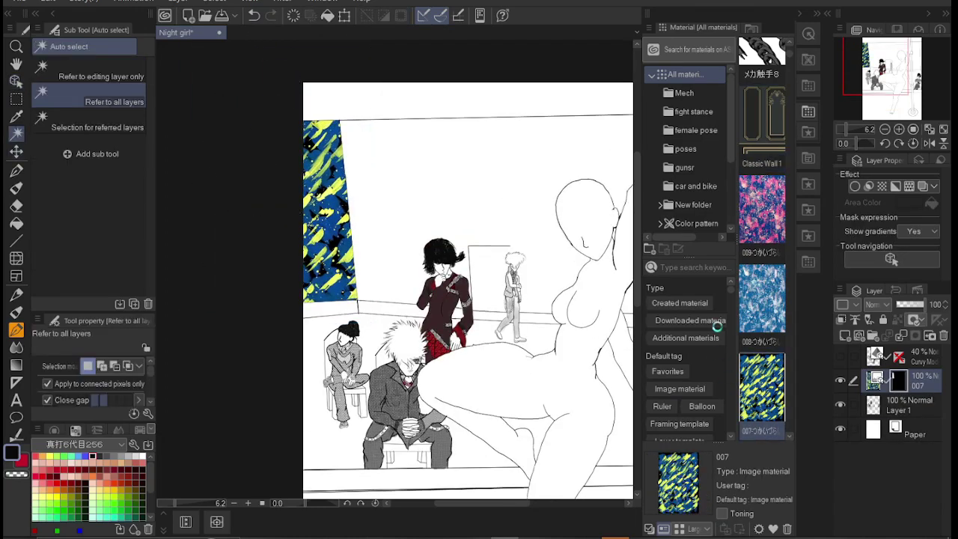
pyautogui.scroll(-5, 763, 239)
pyautogui.moveTo(763, 165); pyautogui.dragTo(257, 203)
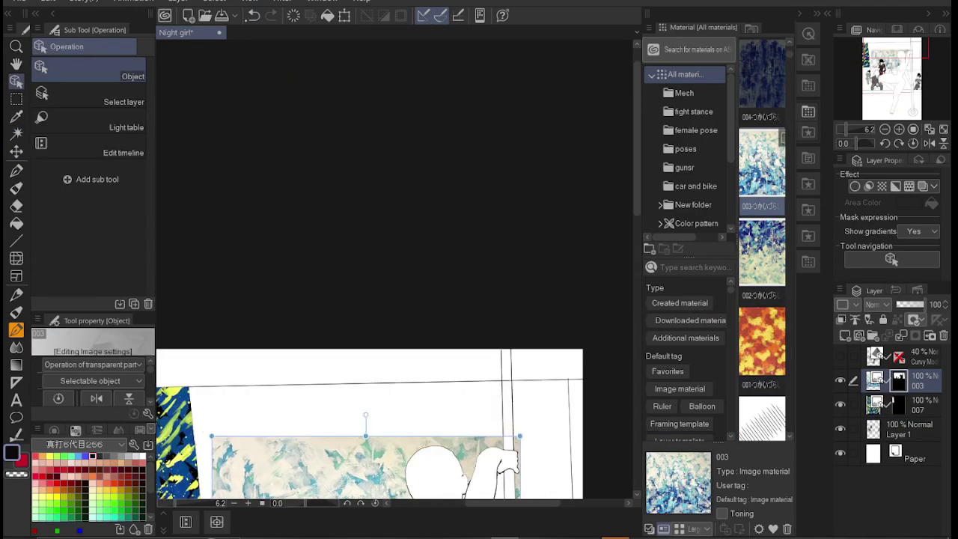
pyautogui.hotkey('ctrl', 'z')
pyautogui.moveTo(762, 75); pyautogui.dragTo(299, 187)
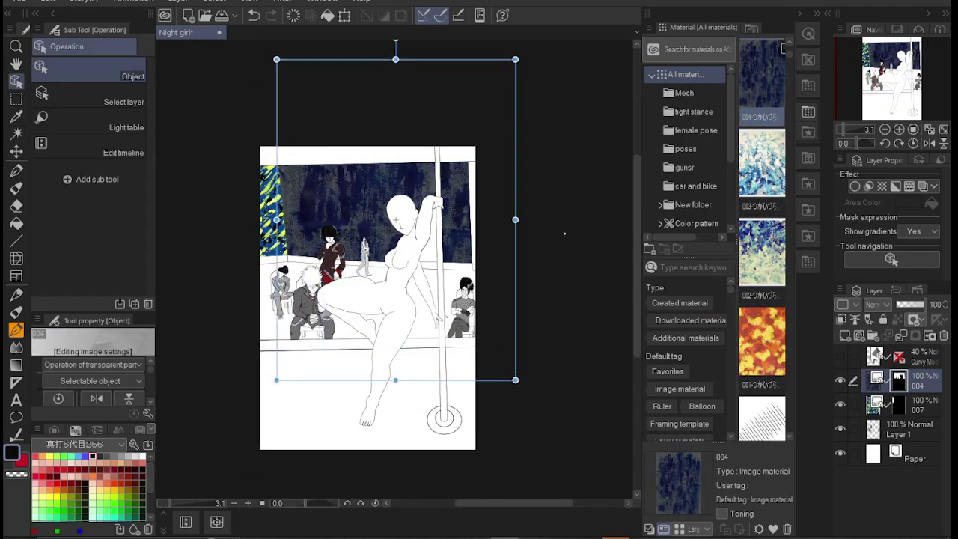
# Step: Select the wall area behind the seated figure on the far right and place the 005 image material there
pyautogui.press('w')
pyautogui.scroll(-3, 762, 225)
pyautogui.press('u')
pyautogui.scroll(8, 414, 262)
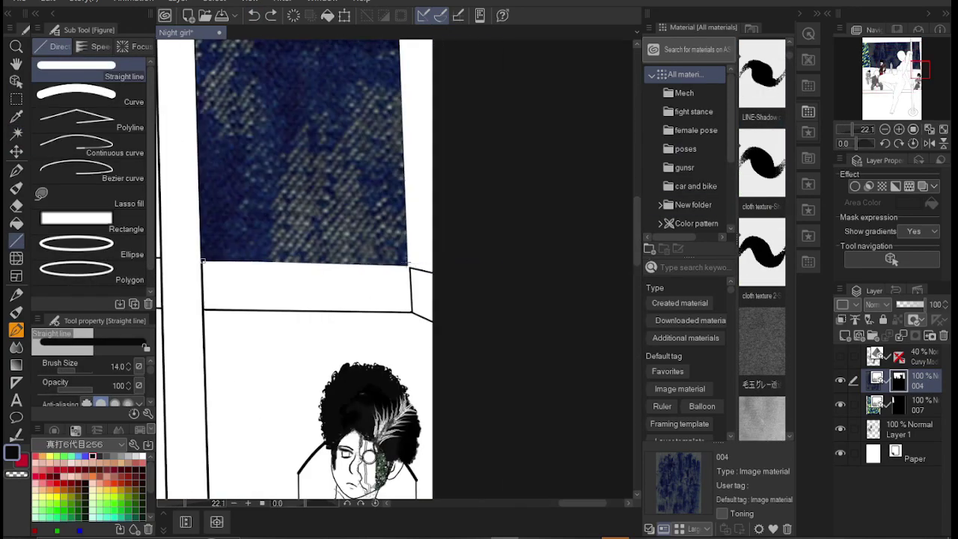
pyautogui.scroll(-6, 415, 262)
pyautogui.scroll(3, 762, 165)
pyautogui.press('w')
pyautogui.moveTo(762, 341); pyautogui.dragTo(566, 408)
pyautogui.scroll(-2, 442, 299)
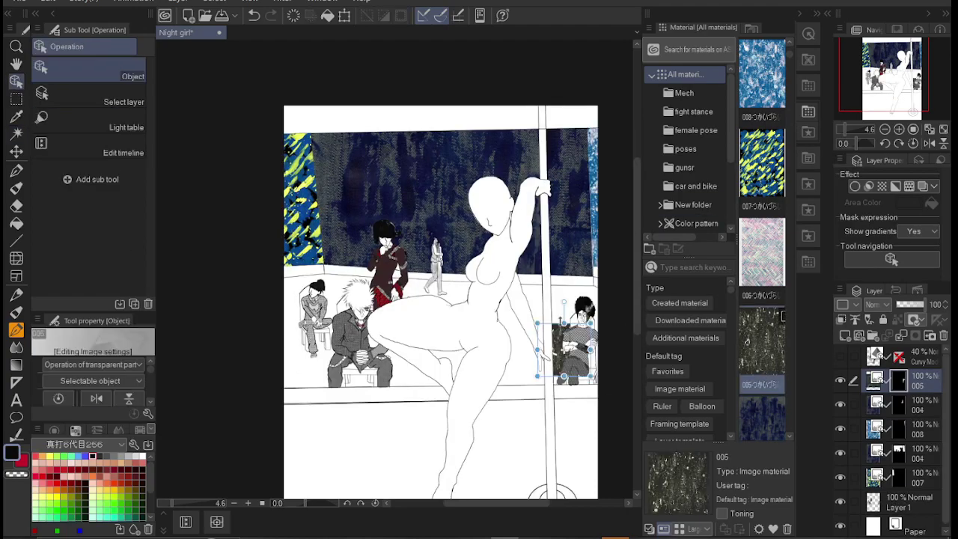
# Step: Try to reposition the image materials placed in the background around the figures
pyautogui.moveTo(538, 303); pyautogui.dragTo(479, 223)
pyautogui.hotkey('ctrl', 'z')
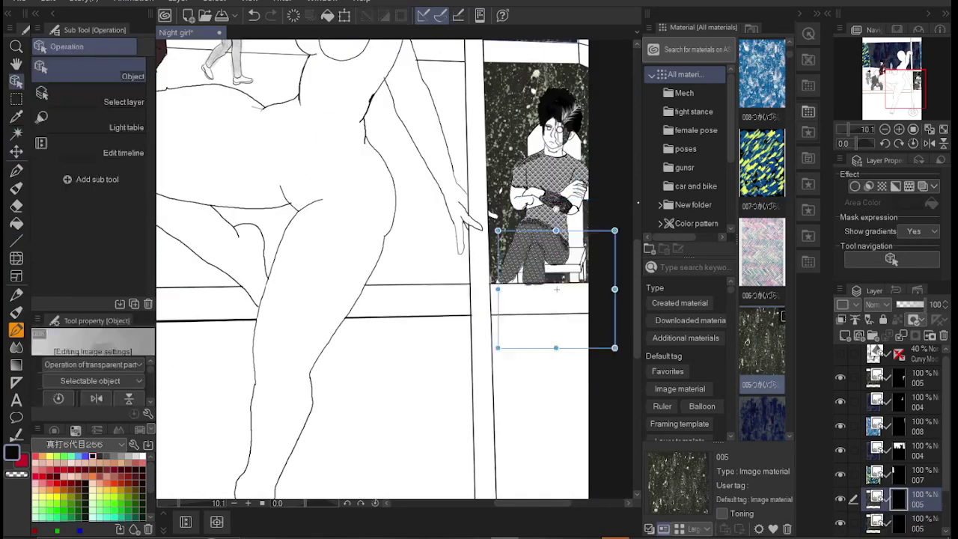
pyautogui.press('o')
pyautogui.moveTo(352, 150); pyautogui.dragTo(272, 260)
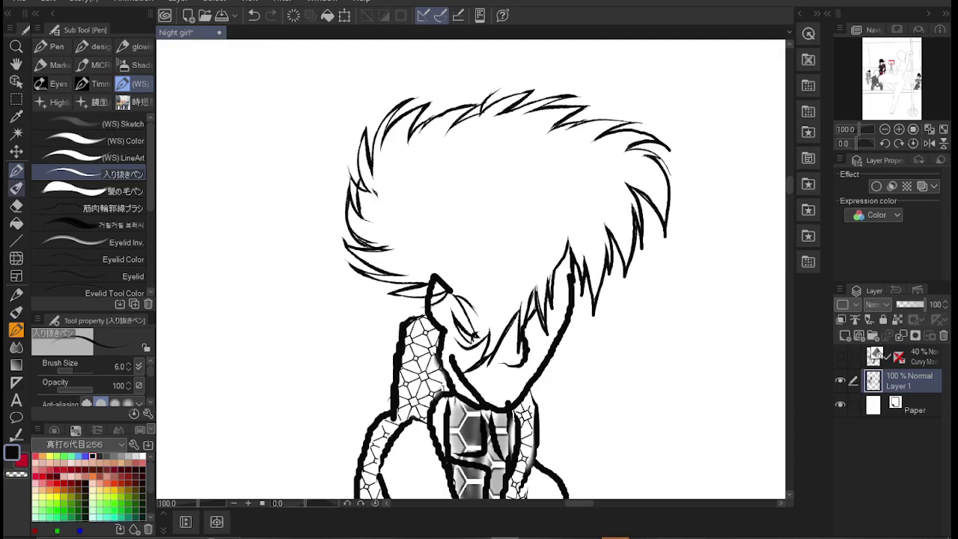
# Step: Draw a slanted straight floor line across the doorway behind the walking man
pyautogui.press('e')
pyautogui.press('p')
pyautogui.hotkey('ctrl', '-')
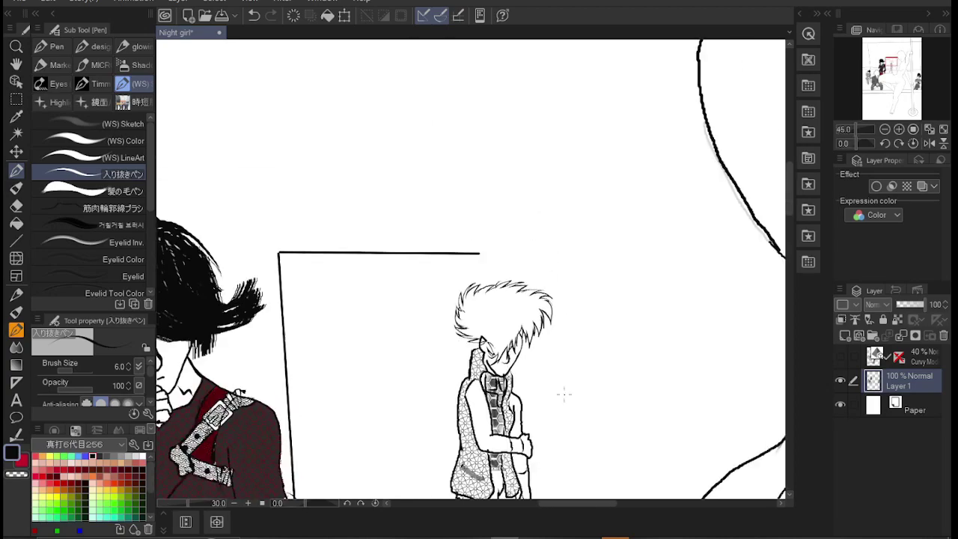
pyautogui.press('u')
pyautogui.moveTo(299, 300); pyautogui.dragTo(457, 237)
# Step: Erase the wall lines crossing the doorway opening beside the walking man with the Hard eraser
pyautogui.hotkey('ctrl', '+')
pyautogui.press('e')
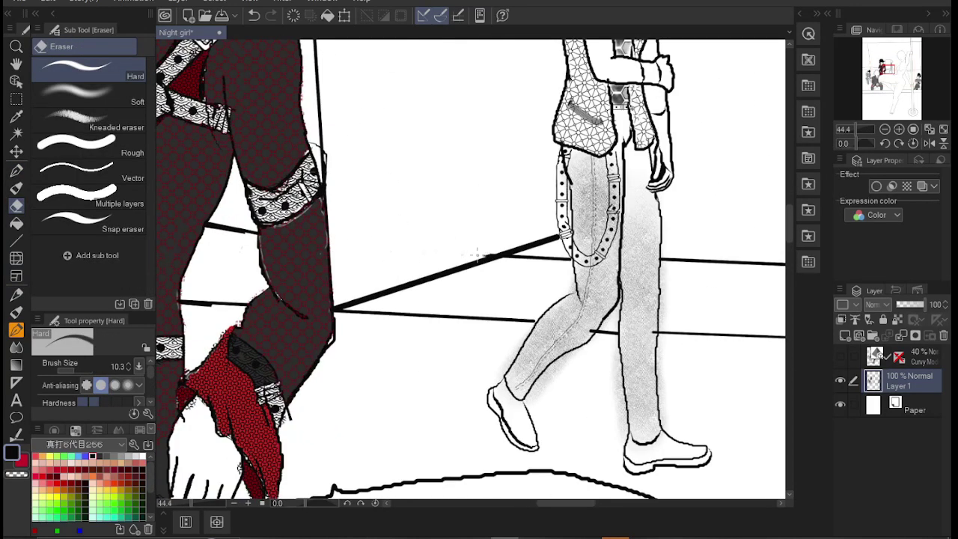
pyautogui.press(']')
pyautogui.moveTo(396, 315); pyautogui.dragTo(434, 317)
pyautogui.scroll(3, 525, 374)
pyautogui.scroll(-8, 471, 269)
# Step: Ink thicker spiky strokes around the front seated man's hair with the 髪の毛ペン pen at size 6
pyautogui.press('p')
pyautogui.scroll(10, 408, 352)
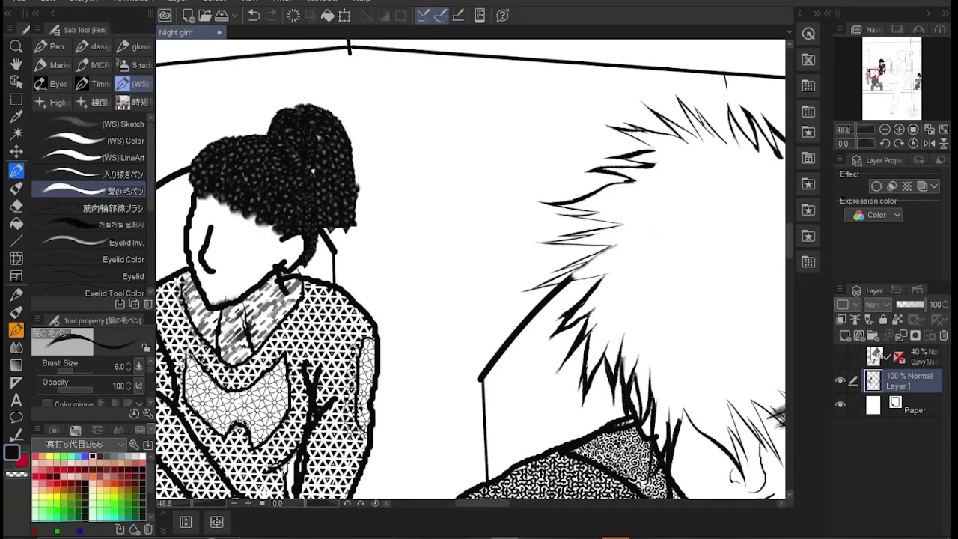
pyautogui.hscroll(5, 471, 270)
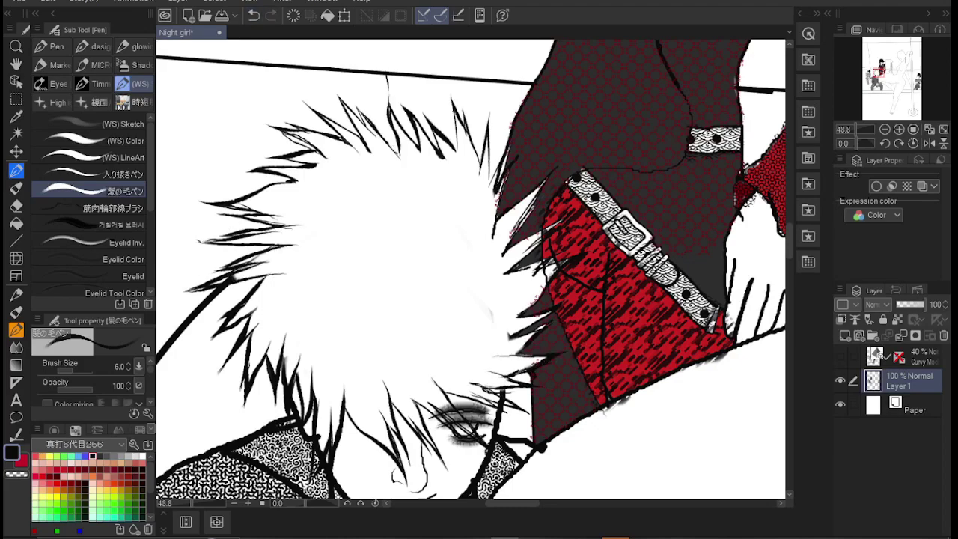
pyautogui.scroll(-5, 472, 269)
pyautogui.press('b')
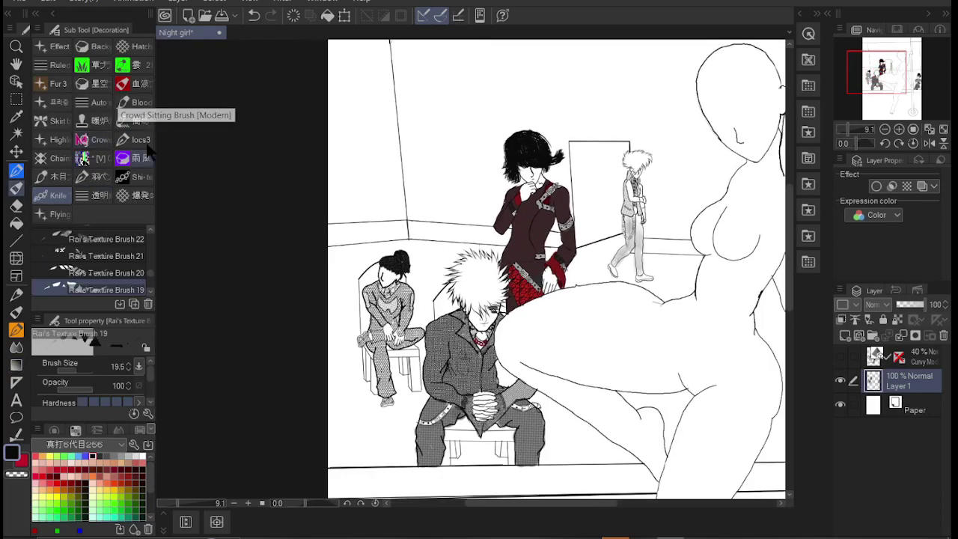
pyautogui.press('g')
pyautogui.click(448, 329)
pyautogui.hotkey('ctrl', 'z')
pyautogui.click(16, 171)
pyautogui.click(135, 65)
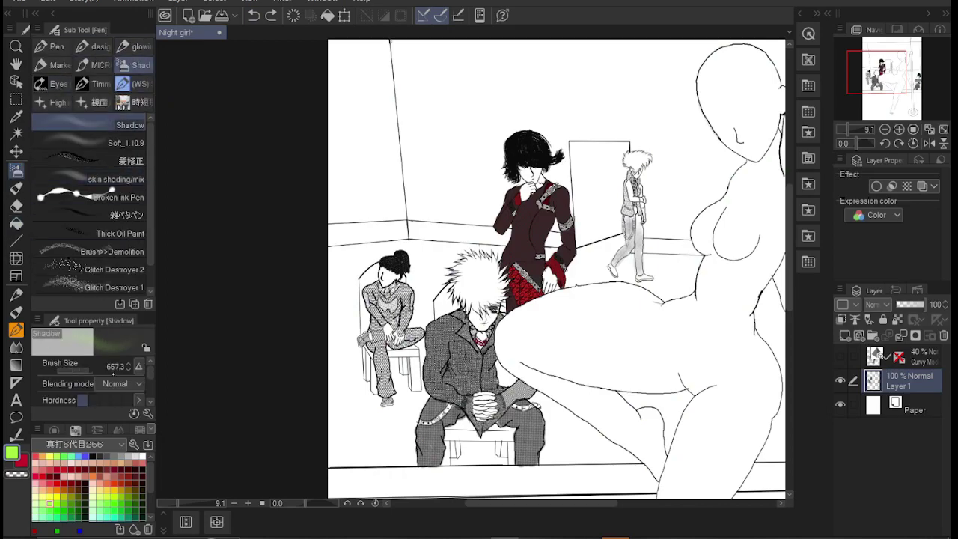
pyautogui.hotkey('ctrl', 'y')
pyautogui.hotkey('ctrl', 'z')
pyautogui.hotkey('ctrl', 'y')
pyautogui.hotkey('ctrl', 'z')
pyautogui.moveTo(532, 503); pyautogui.dragTo(592, 503)
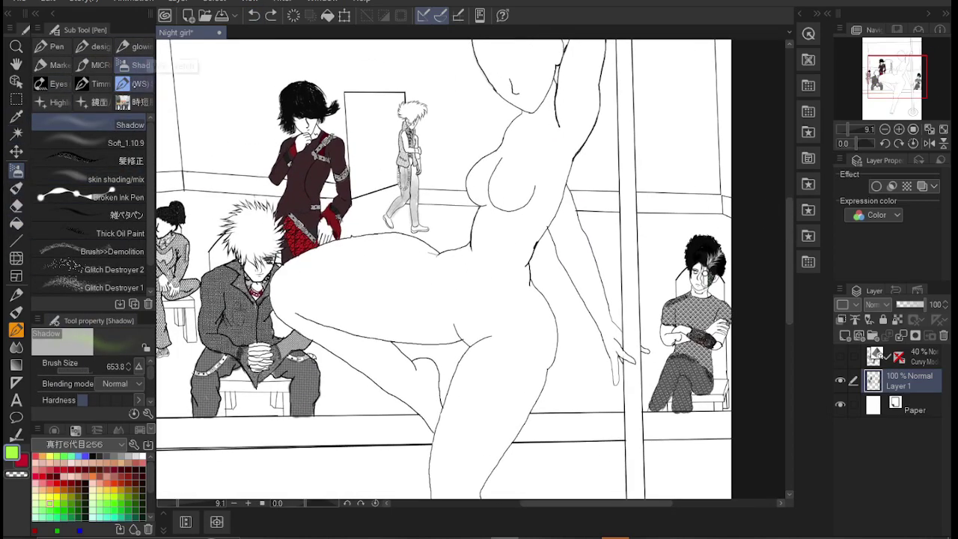
# Step: Try the Eyelid brush on the dancer's face and look for a suitable eye stamp brush
pyautogui.click(136, 83)
pyautogui.click(112, 173)
pyautogui.scroll(-2, 104, 248)
pyautogui.click(113, 217)
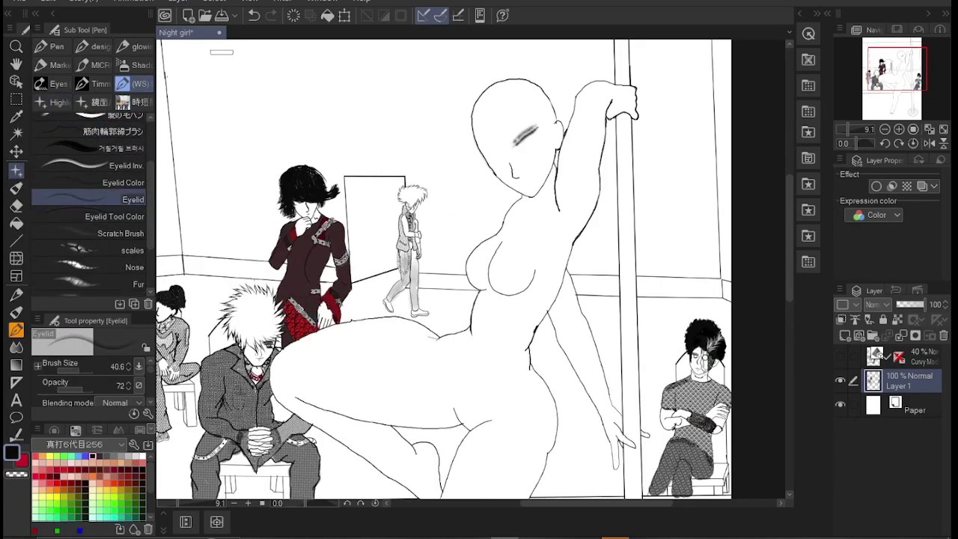
pyautogui.click(58, 83)
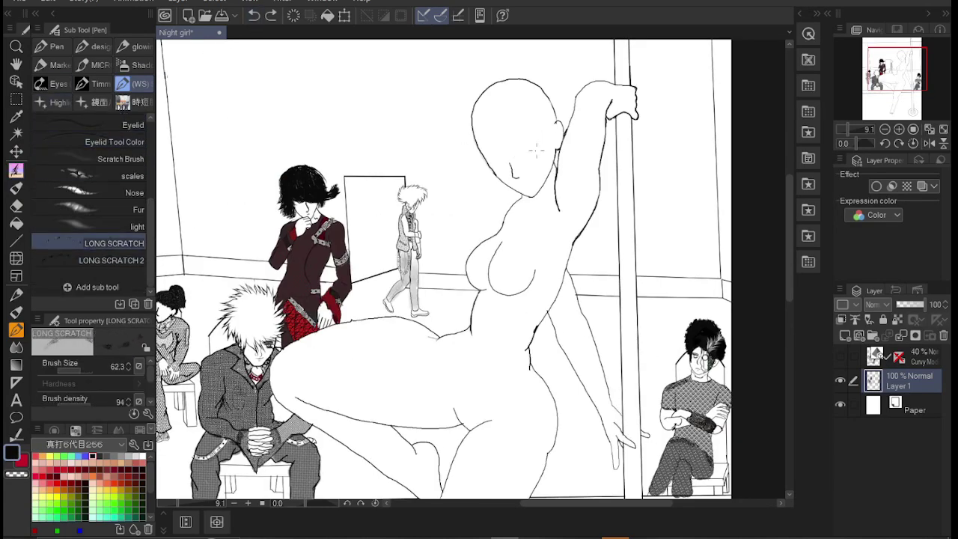
pyautogui.scroll(3, 89, 195)
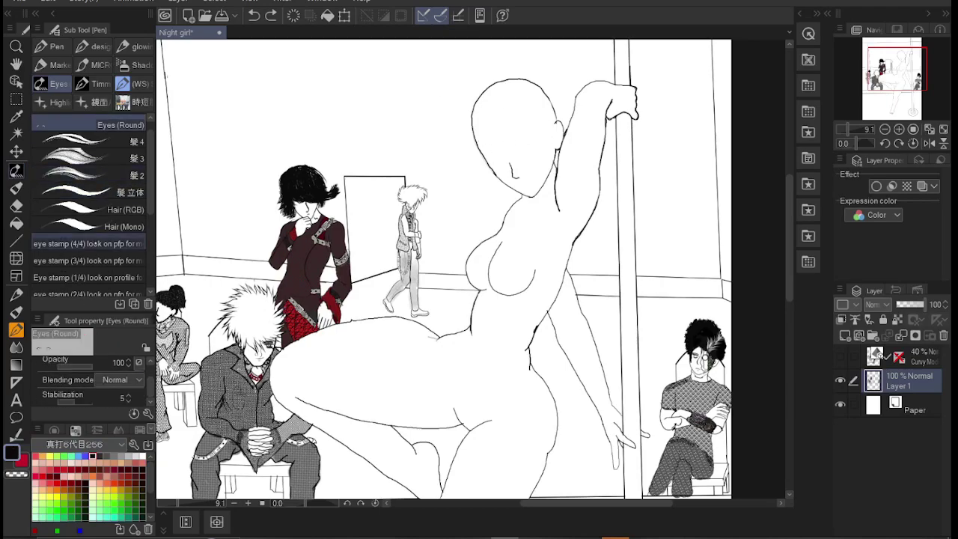
pyautogui.click(88, 260)
# Step: Draw the dancer's eyebrows, eyes and ear with the 거칠거칠 브러시 brush and darken the upper lashes with Eyelid Inv
pyautogui.click(132, 83)
pyautogui.scroll(-1, 90, 195)
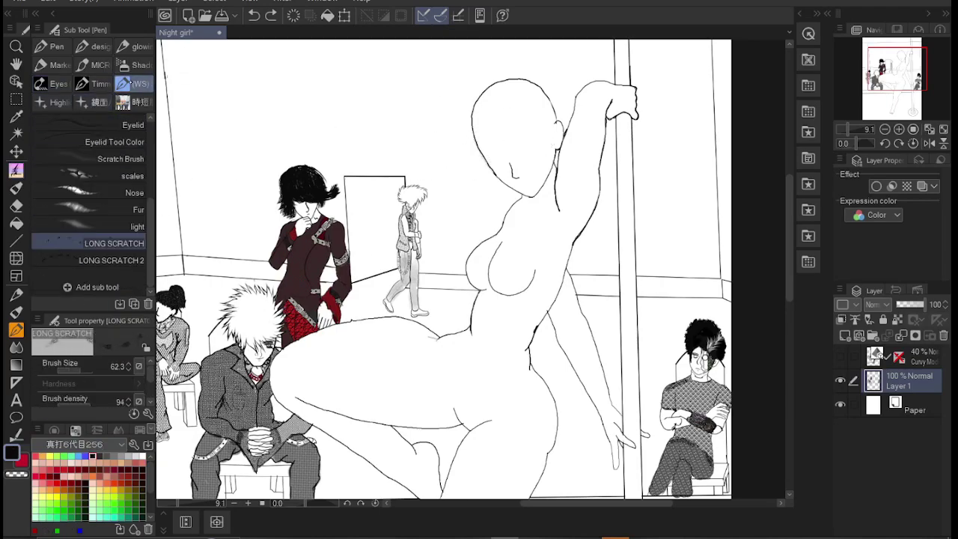
pyautogui.click(88, 224)
pyautogui.moveTo(503, 134); pyautogui.dragTo(545, 134)
pyautogui.hotkey('ctrl', 'z')
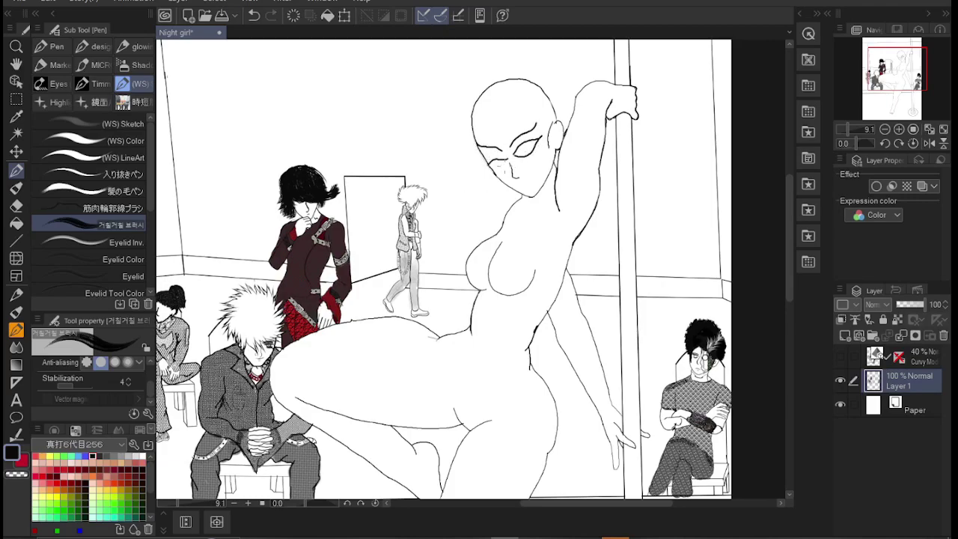
pyautogui.click(120, 241)
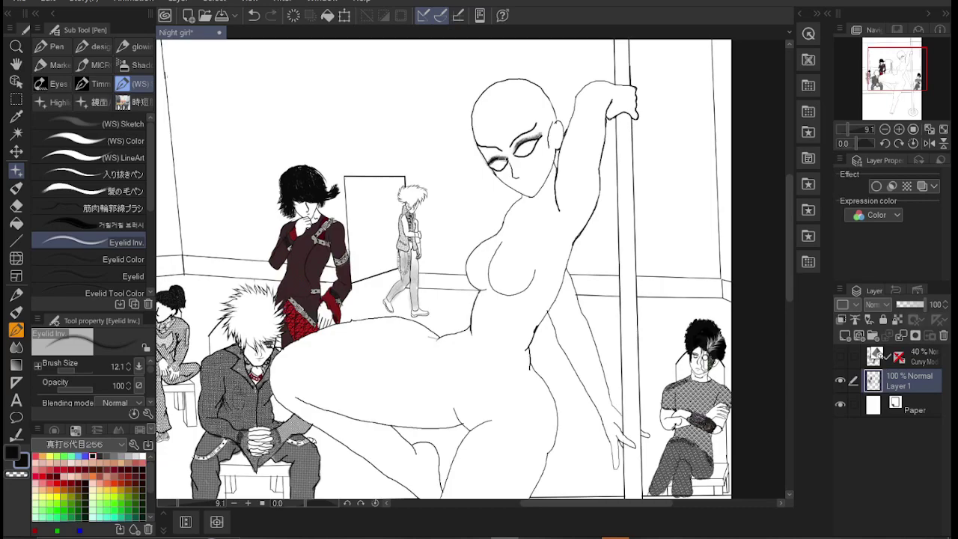
# Step: Draw the dancer's bodysuit lines with the 髪の毛ペン pen and thicken the torso contours at size 16
pyautogui.click(113, 191)
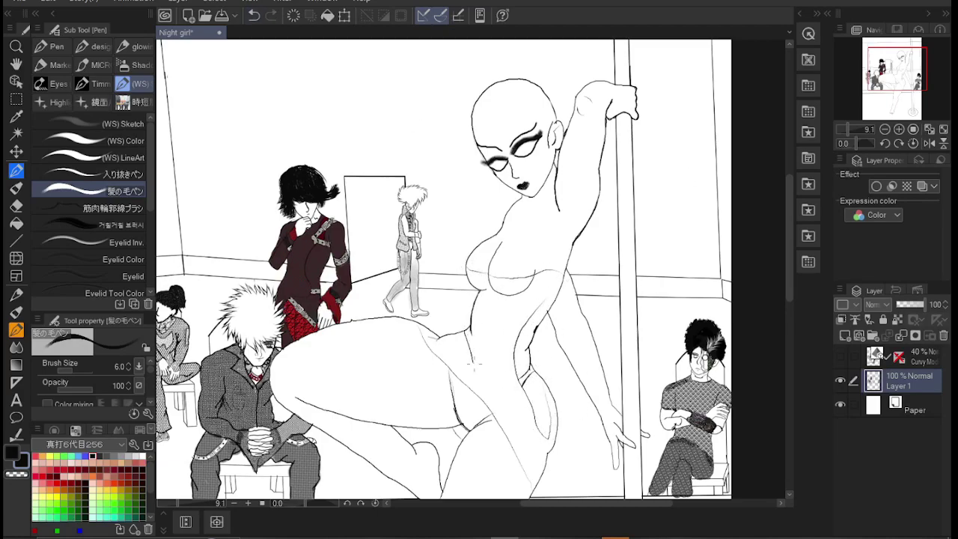
pyautogui.press(']')
pyautogui.press(']')
pyautogui.press(']')
pyautogui.press(']')
pyautogui.press(']')
pyautogui.press(']')
pyautogui.press(']')
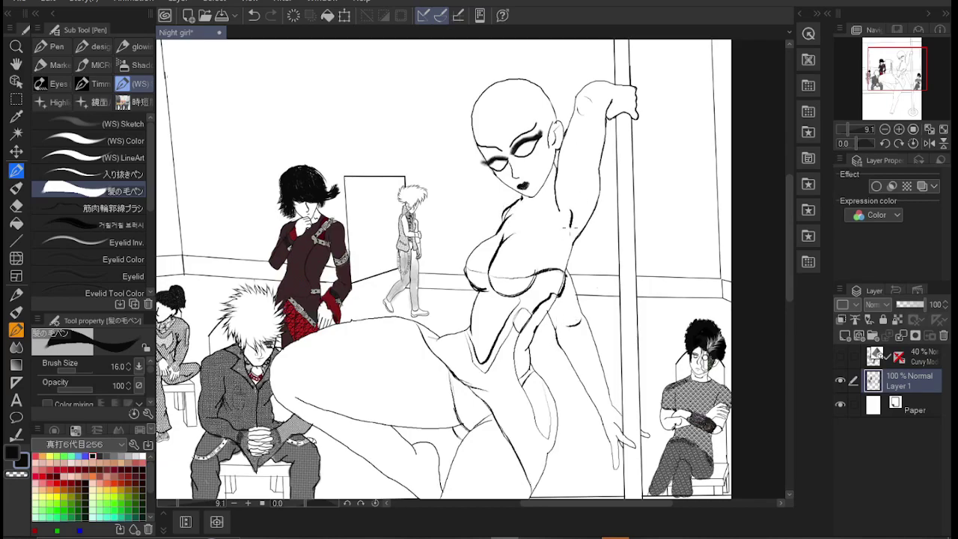
# Step: Ink the bodysuit's hip panel and draw curved band lines across both of the dancer's thighs
pyautogui.hotkey('ctrl', '-')
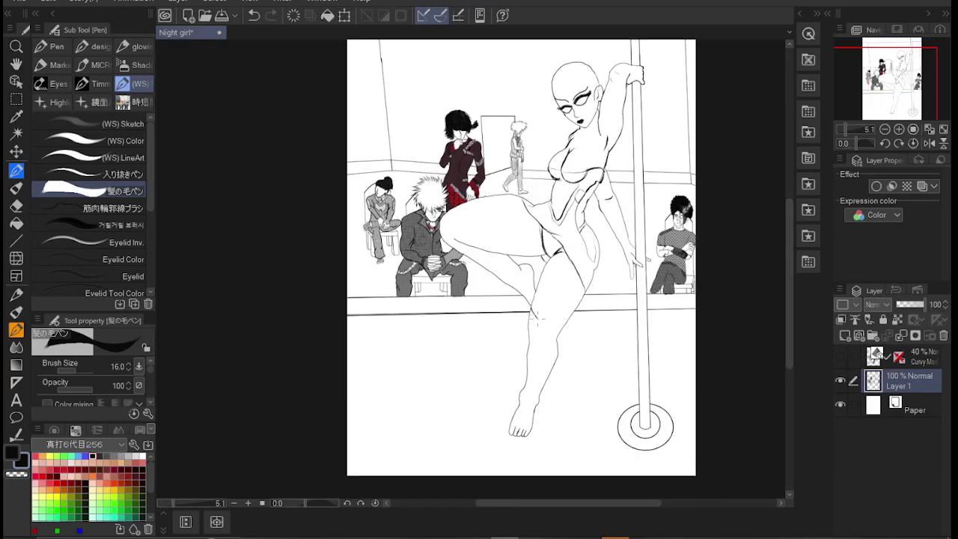
pyautogui.hotkey('ctrl', '+')
pyautogui.hotkey('ctrl', '+')
pyautogui.moveTo(596, 199); pyautogui.dragTo(581, 294)
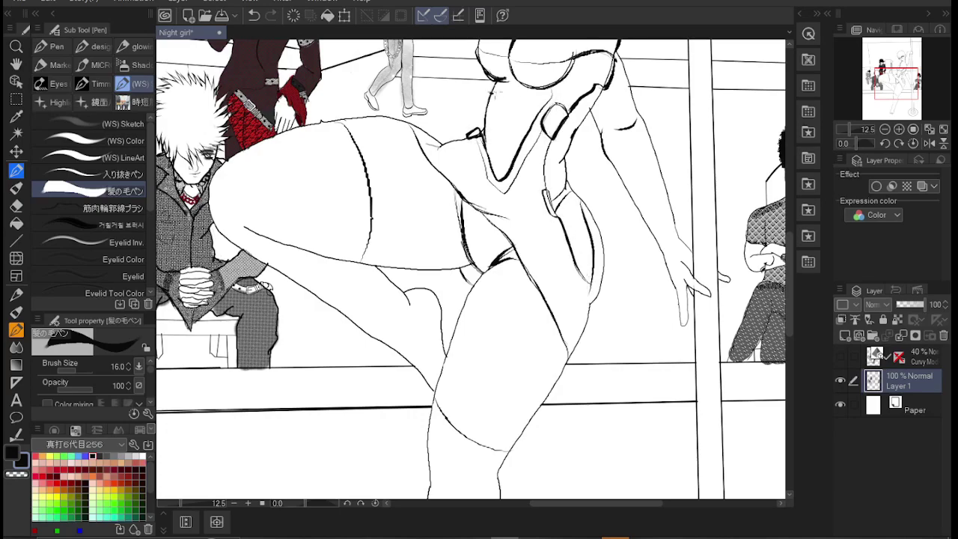
# Step: Try stamping Shi-tech 3 hatch marks and Shi-Screew1 circles on the dancer's standing thigh
pyautogui.scroll(-5, 621, 155)
pyautogui.click(16, 188)
pyautogui.click(112, 239)
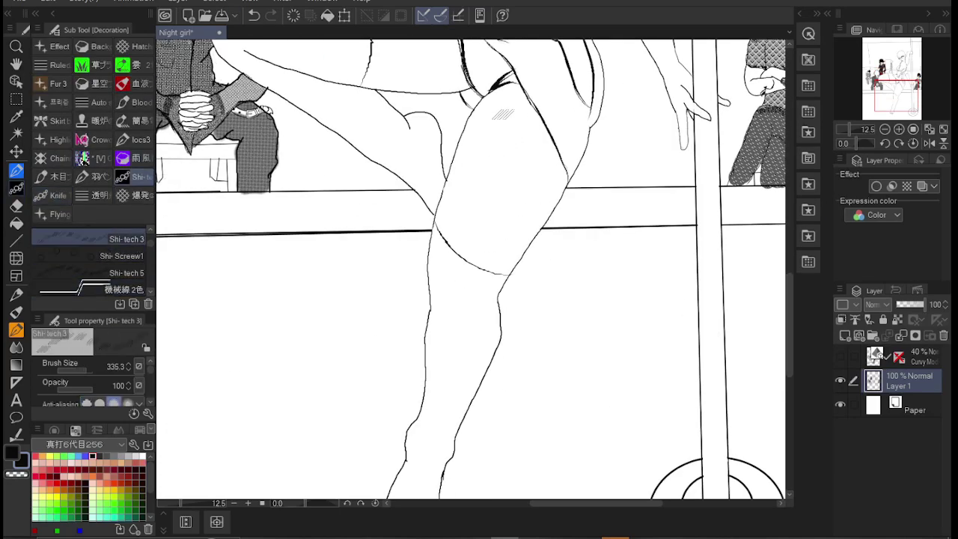
pyautogui.scroll(-5, 74, 262)
# Step: Draw jagged mechanical seam lines across the dancer's standing thigh with the サイバーライン brush at size 19.5
pyautogui.click(97, 255)
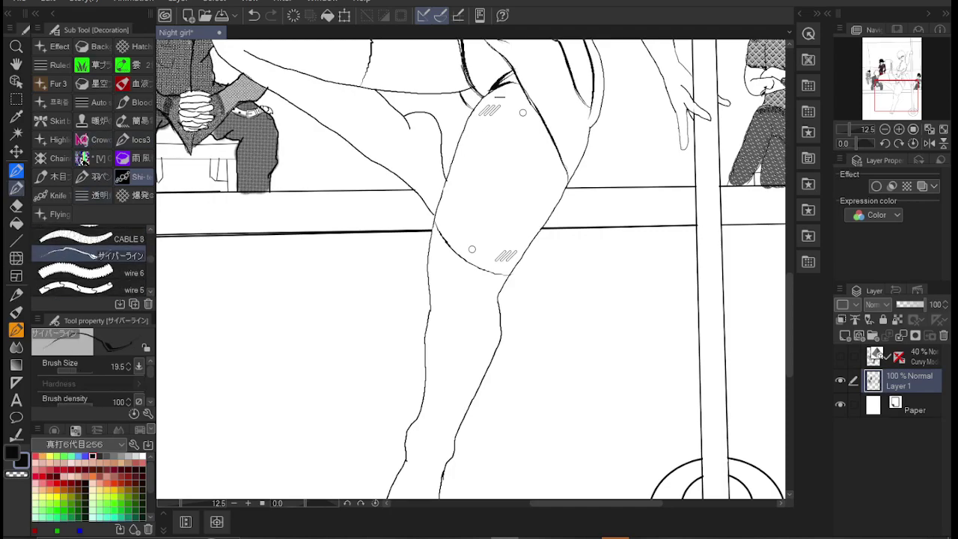
pyautogui.hotkey('ctrl', 'z')
pyautogui.moveTo(509, 181); pyautogui.dragTo(457, 225)
pyautogui.moveTo(554, 197); pyautogui.dragTo(509, 270)
# Step: Add サイバーライン seam lines to the dancer's raised arm, undoing the last unwanted stroke
pyautogui.scroll(10, 509, 270)
pyautogui.moveTo(622, 284)
pyautogui.mouseDown()
pyautogui.moveTo(632, 300)
pyautogui.moveTo(664, 298)
pyautogui.mouseUp()
pyautogui.moveTo(647, 183)
pyautogui.mouseDown()
pyautogui.moveTo(668, 225)
pyautogui.moveTo(629, 259)
pyautogui.mouseUp()
pyautogui.moveTo(636, 307)
pyautogui.mouseDown()
pyautogui.moveTo(637, 360)
pyautogui.moveTo(648, 378)
pyautogui.mouseUp()
pyautogui.moveTo(622, 293); pyautogui.dragTo(597, 322)
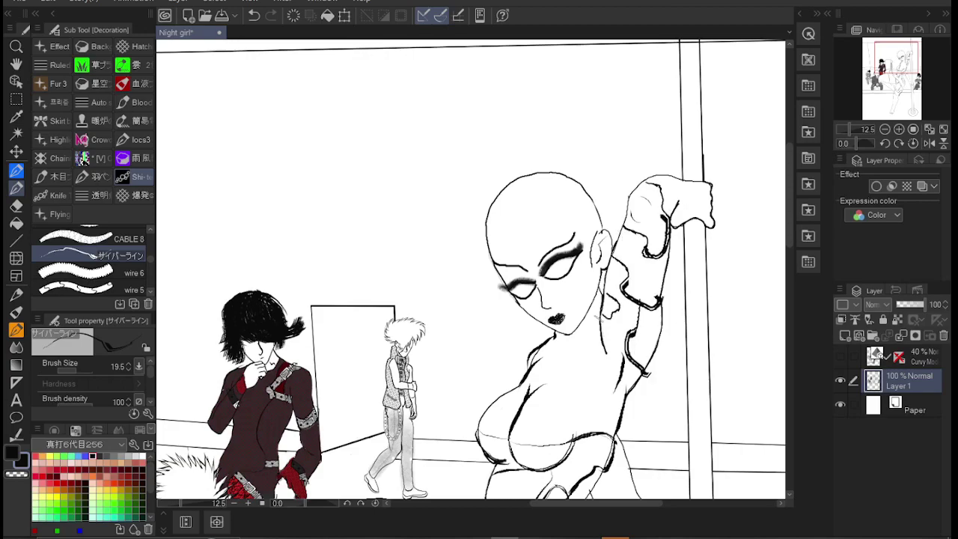
pyautogui.hotkey('ctrl', 'z')
# Step: Draw a サイバーライン seam line across the dancer's raised thigh
pyautogui.scroll(-5, 622, 314)
pyautogui.moveTo(370, 356)
pyautogui.mouseDown()
pyautogui.moveTo(411, 388)
pyautogui.moveTo(462, 378)
pyautogui.mouseUp()
pyautogui.hotkey('ctrl', '-')
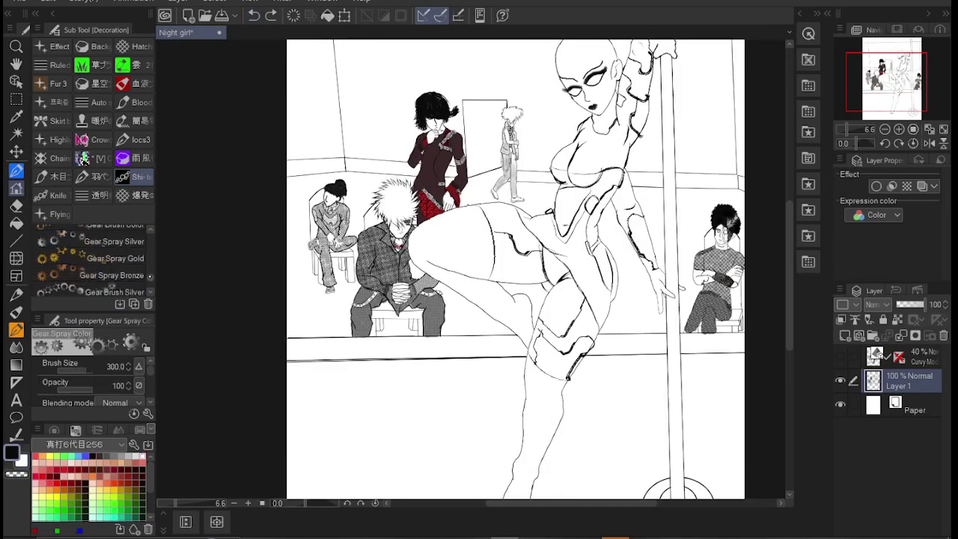
# Step: Try shading the dancer's chest with the cyber brush
pyautogui.scroll(3, 640, 113)
pyautogui.moveTo(552, 173); pyautogui.dragTo(514, 215)
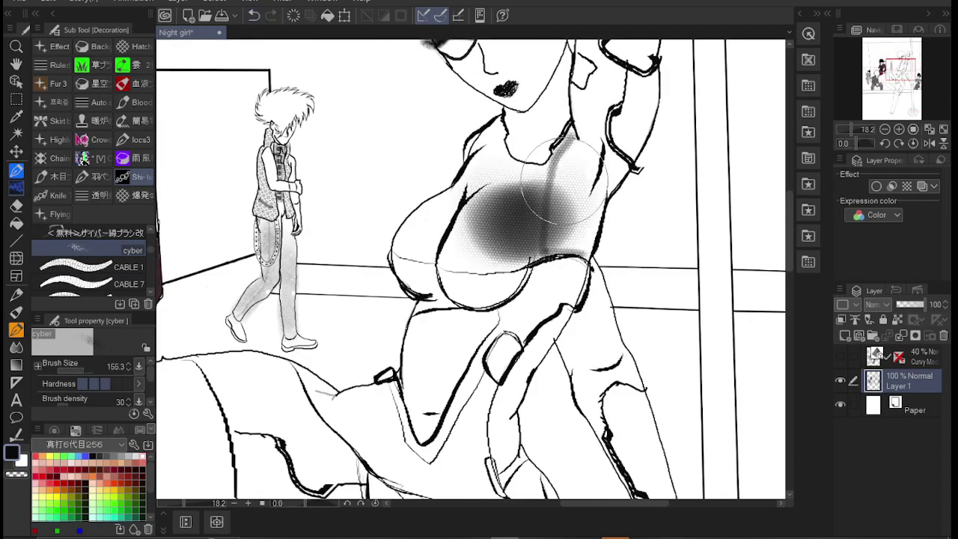
pyautogui.hotkey('ctrl', 'z')
# Step: Stamp hatch marks and screw circles on the dancer's arms and thigh, and run thin 機械線 2色 lines along her waist and hip
pyautogui.scroll(3, 472, 270)
pyautogui.scroll(-6, 471, 270)
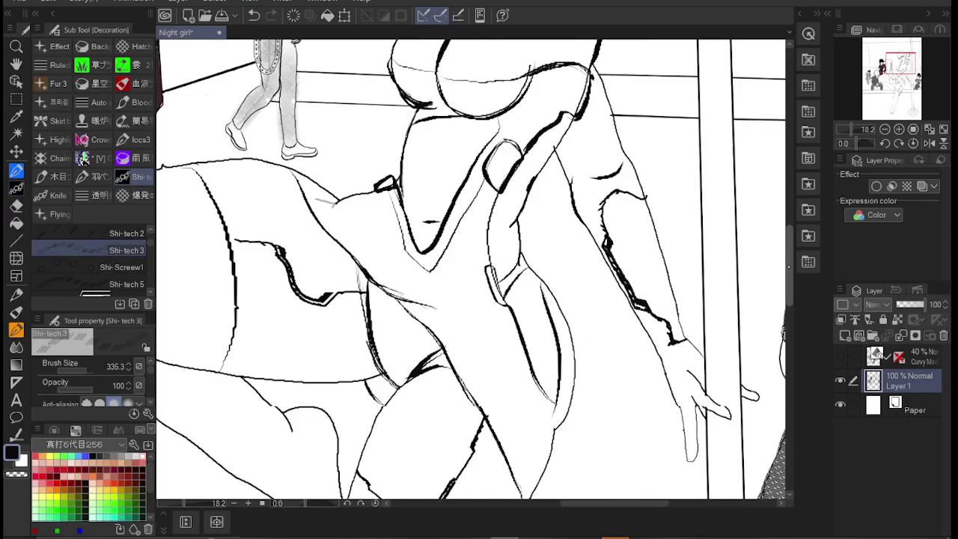
pyautogui.click(120, 235)
pyautogui.scroll(3, 472, 270)
pyautogui.press('.')
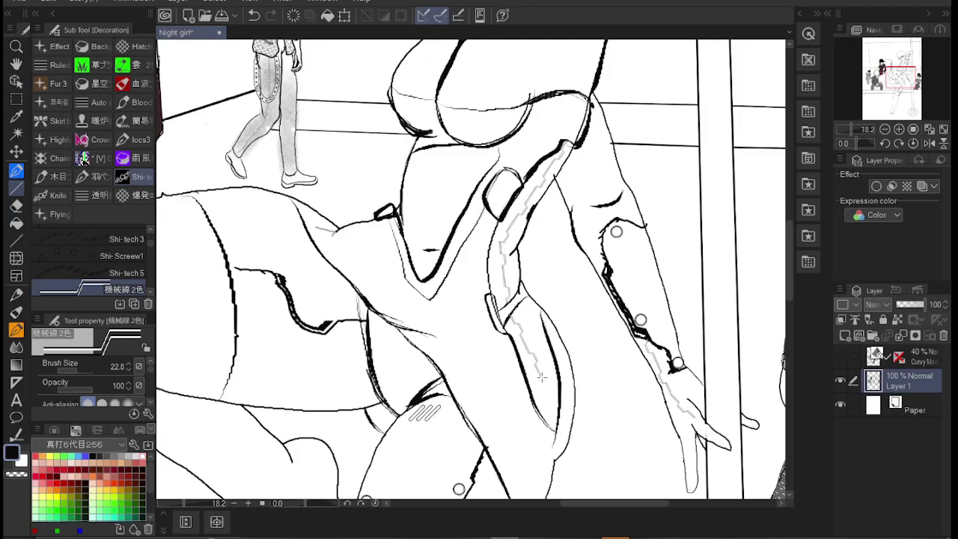
# Step: Draw a large zigzag line down the dancer's chest from the neckline with the 機械線 2色 brush at size 182.2
pyautogui.scroll(3, 472, 299)
pyautogui.moveTo(472, 371); pyautogui.dragTo(529, 264)
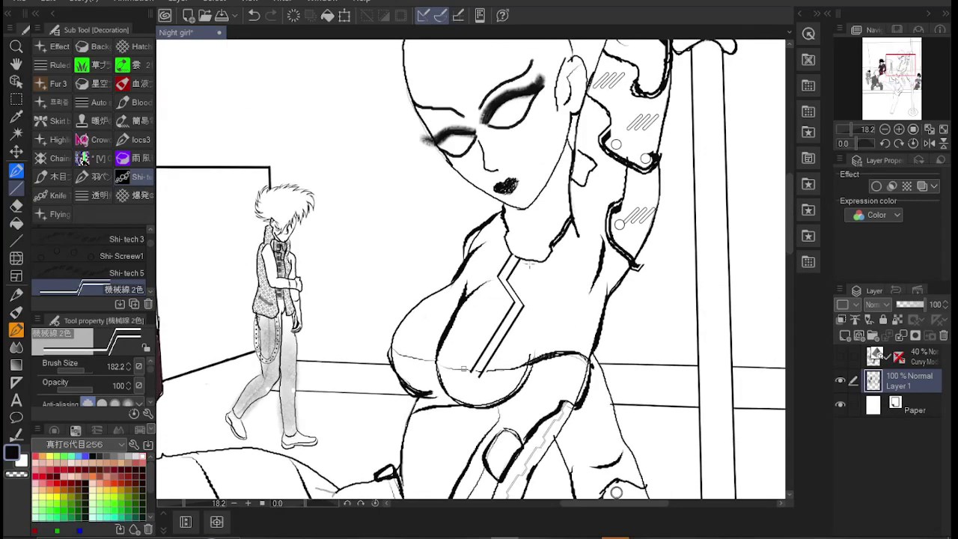
# Step: Ink the bodice edge across the dancer's bust with 髪の毛ペン at size 26.8 and draw her irises with 入り抜きペン
pyautogui.press('p')
pyautogui.press('p')
pyautogui.moveTo(396, 352); pyautogui.dragTo(476, 370)
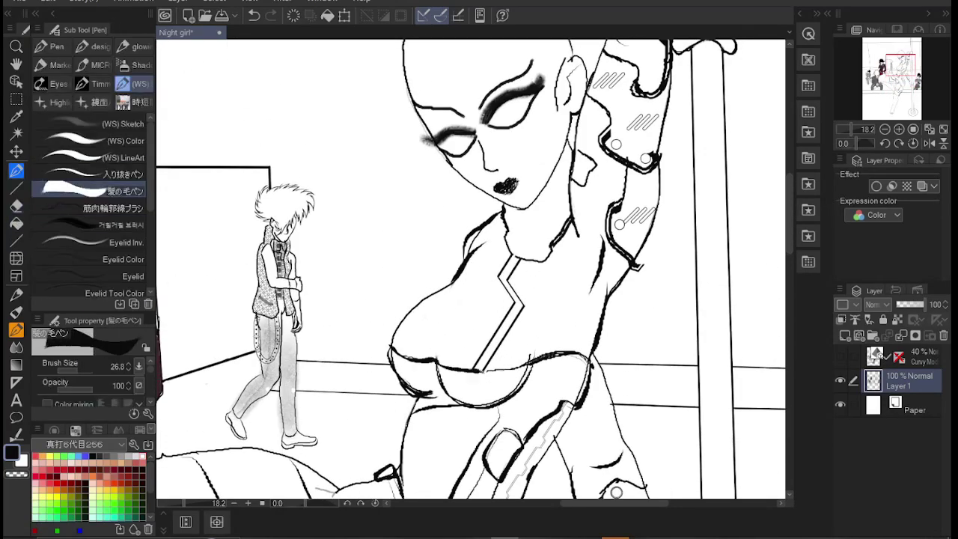
pyautogui.press(',')
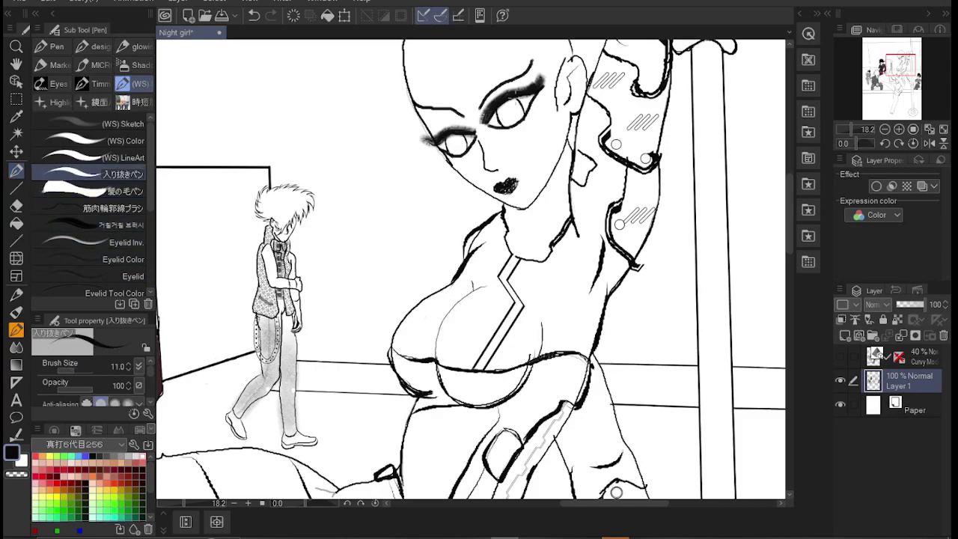
# Step: Draw a ruffled hem along the edge of the dancer's skirt, from her raised hip down between the thighs, with a decoration brush
pyautogui.hotkey('ctrl', '0')
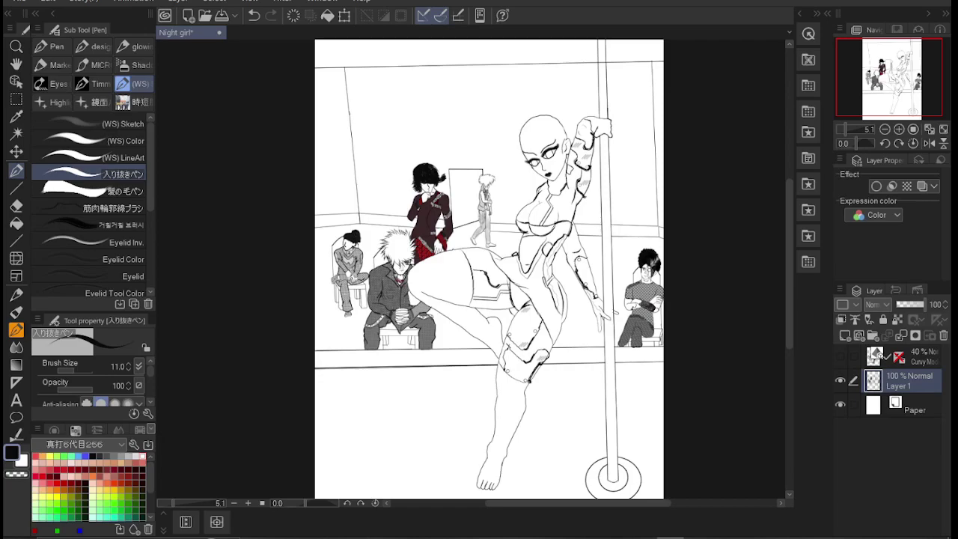
pyautogui.scroll(5, 517, 180)
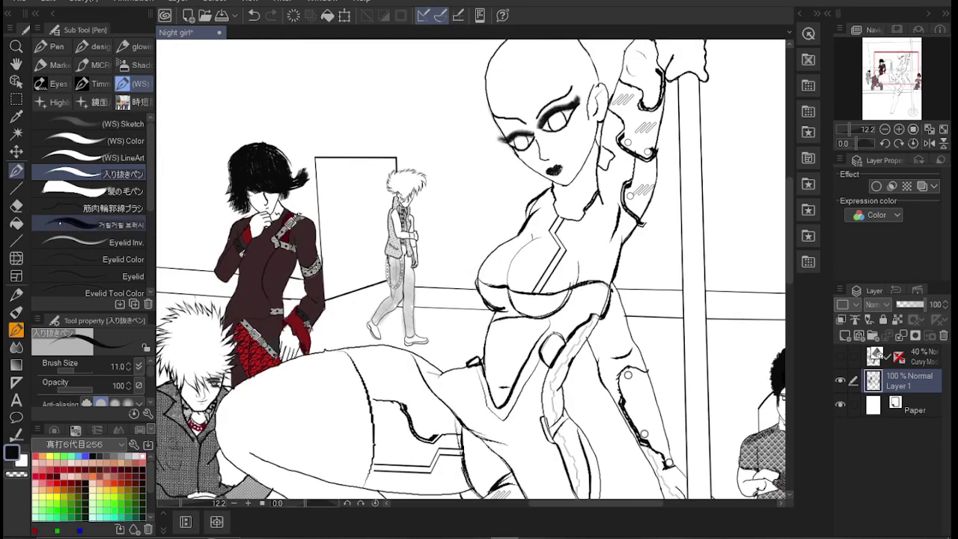
pyautogui.press('b')
pyautogui.click(82, 158)
pyautogui.moveTo(546, 187); pyautogui.dragTo(599, 240)
pyautogui.scroll(-3, 90, 262)
pyautogui.click(75, 237)
pyautogui.moveTo(472, 375); pyautogui.dragTo(483, 79)
pyautogui.moveTo(393, 75); pyautogui.dragTo(569, 296)
pyautogui.press('p')
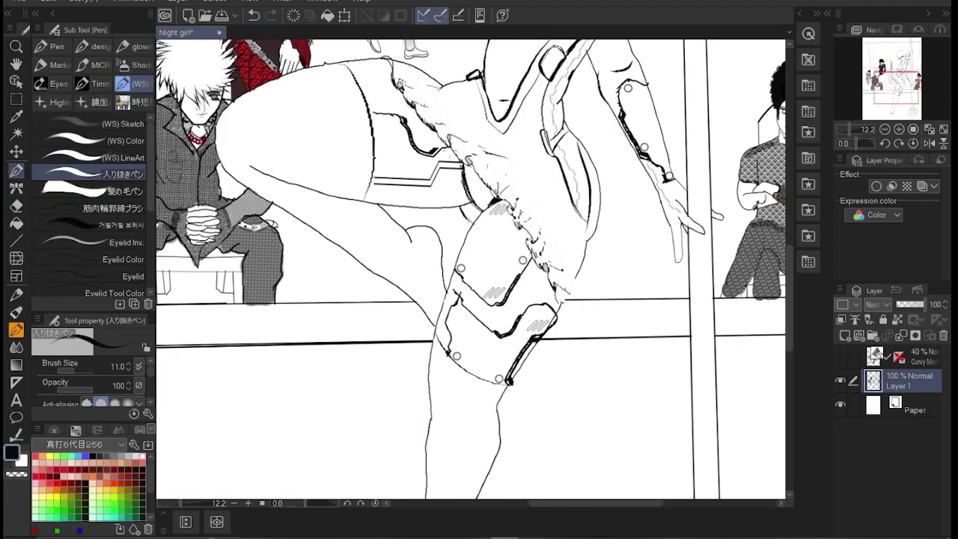
# Step: Paint lace bands around the tops of both stockings with the Lace 5 brush at size 59.5
pyautogui.press('b')
pyautogui.click(90, 256)
pyautogui.moveTo(346, 66)
pyautogui.mouseDown()
pyautogui.moveTo(364, 200)
pyautogui.moveTo(348, 139)
pyautogui.mouseUp()
pyautogui.moveTo(434, 338)
pyautogui.mouseDown()
pyautogui.moveTo(483, 384)
pyautogui.moveTo(506, 380)
pyautogui.mouseUp()
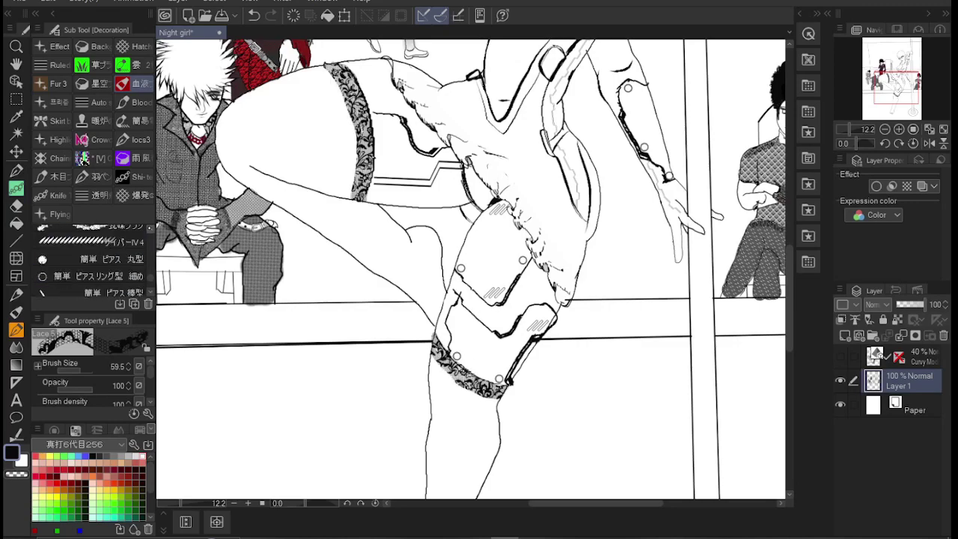
# Step: Try out texture brushes on the dancer's raised thigh beside the lace band
pyautogui.click(59, 196)
pyautogui.moveTo(343, 71); pyautogui.dragTo(358, 194)
pyautogui.hotkey('ctrl', 'z')
pyautogui.moveTo(337, 67); pyautogui.dragTo(356, 196)
pyautogui.scroll(-3, 90, 262)
pyautogui.click(108, 252)
pyautogui.hotkey('ctrl', 'z')
pyautogui.scroll(3, 90, 262)
# Step: Cover both stockings with the dotted pattern of Rai's Texture Brush 9, using sizes from 50.8 down to 19.5
pyautogui.click(109, 253)
pyautogui.moveTo(337, 71); pyautogui.dragTo(352, 194)
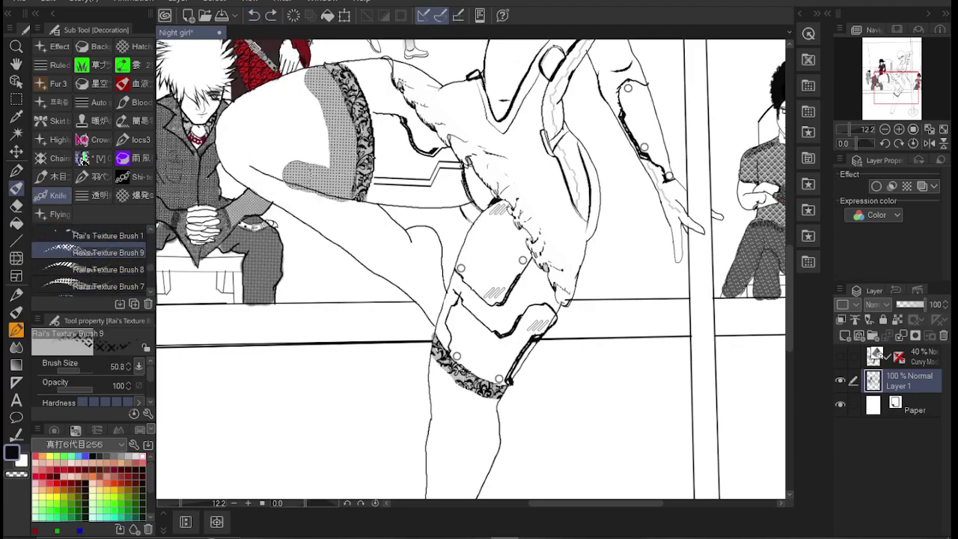
pyautogui.moveTo(225, 150); pyautogui.dragTo(322, 83)
pyautogui.moveTo(262, 187)
pyautogui.mouseDown()
pyautogui.moveTo(412, 277)
pyautogui.moveTo(367, 225)
pyautogui.moveTo(315, 202)
pyautogui.mouseUp()
pyautogui.scroll(-5, 472, 300)
pyautogui.moveTo(449, 194)
pyautogui.mouseDown()
pyautogui.moveTo(444, 231)
pyautogui.moveTo(404, 464)
pyautogui.mouseUp()
pyautogui.moveTo(494, 224); pyautogui.dragTo(465, 375)
pyautogui.scroll(5, 472, 269)
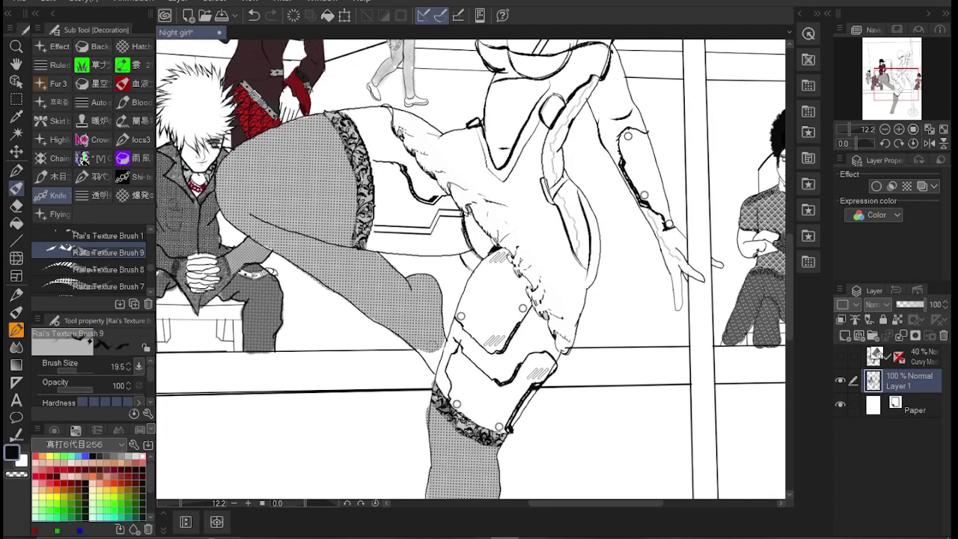
# Step: Fill the dancer's skirt and bust band with the wavy pattern of Rai's Texture Brush 45 at size 18.0
pyautogui.scroll(-5, 472, 269)
pyautogui.scroll(-3, 90, 262)
pyautogui.scroll(3, 90, 262)
pyautogui.click(104, 274)
pyautogui.moveTo(416, 243)
pyautogui.mouseDown()
pyautogui.moveTo(404, 206)
pyautogui.moveTo(315, 179)
pyautogui.moveTo(487, 416)
pyautogui.moveTo(558, 356)
pyautogui.moveTo(477, 196)
pyautogui.moveTo(524, 360)
pyautogui.moveTo(438, 251)
pyautogui.moveTo(524, 419)
pyautogui.mouseUp()
pyautogui.moveTo(513, 382); pyautogui.dragTo(449, 263)
pyautogui.moveTo(524, 154)
pyautogui.mouseDown()
pyautogui.moveTo(565, 104)
pyautogui.moveTo(465, 119)
pyautogui.moveTo(419, 105)
pyautogui.moveTo(486, 128)
pyautogui.mouseUp()
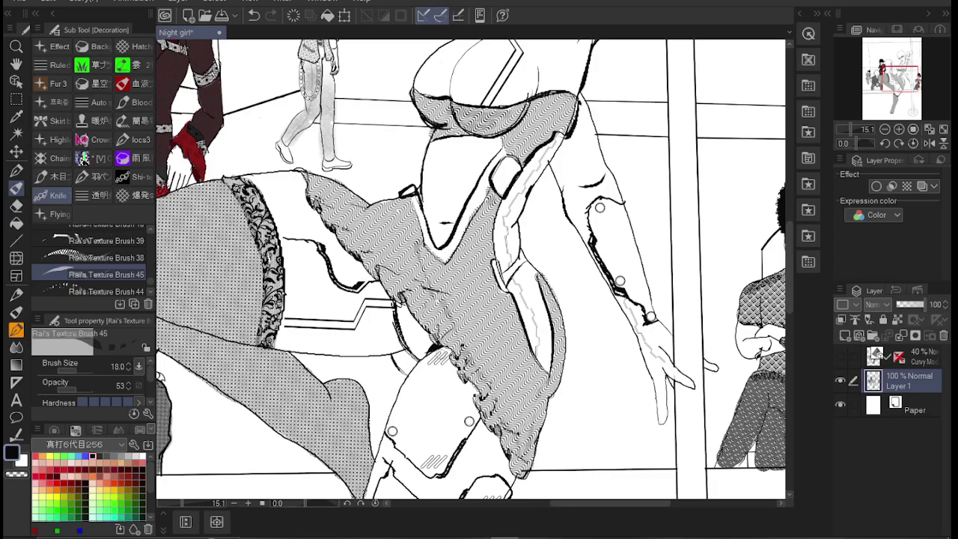
# Step: Try a different colour for the wavy texture on the dancer's outfit
pyautogui.scroll(-5, 421, 374)
pyautogui.scroll(5, 422, 374)
pyautogui.click(114, 516)
pyautogui.moveTo(410, 154); pyautogui.dragTo(479, 247)
pyautogui.hotkey('ctrl', 'z')
# Step: Darken the wavy texture across the skirt and bust band with black strokes of Rai's Texture Brush 45
pyautogui.click(92, 456)
pyautogui.moveTo(412, 150)
pyautogui.mouseDown()
pyautogui.moveTo(562, 345)
pyautogui.moveTo(614, 247)
pyautogui.moveTo(569, 300)
pyautogui.mouseUp()
pyautogui.moveTo(569, 352)
pyautogui.mouseDown()
pyautogui.moveTo(543, 187)
pyautogui.moveTo(449, 165)
pyautogui.moveTo(501, 217)
pyautogui.moveTo(509, 97)
pyautogui.moveTo(492, 105)
pyautogui.moveTo(592, 105)
pyautogui.moveTo(621, 94)
pyautogui.mouseUp()
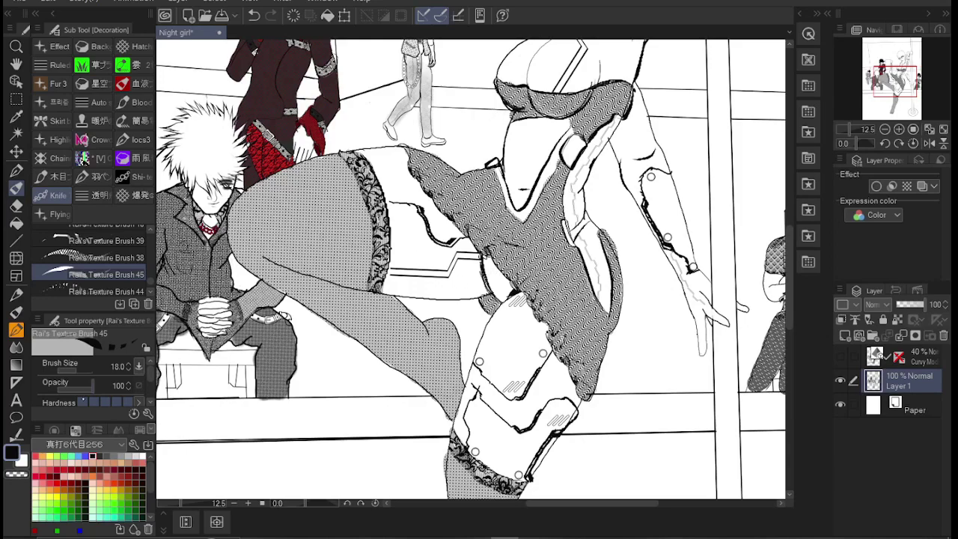
# Step: Tint the wavy texture on the skirt and bust band purple with Rai's Texture Brush 45 at opacity 51
pyautogui.scroll(-3, 89, 487)
pyautogui.click(114, 516)
pyautogui.moveTo(97, 390); pyautogui.dragTo(75, 390)
pyautogui.moveTo(408, 148); pyautogui.dragTo(440, 196)
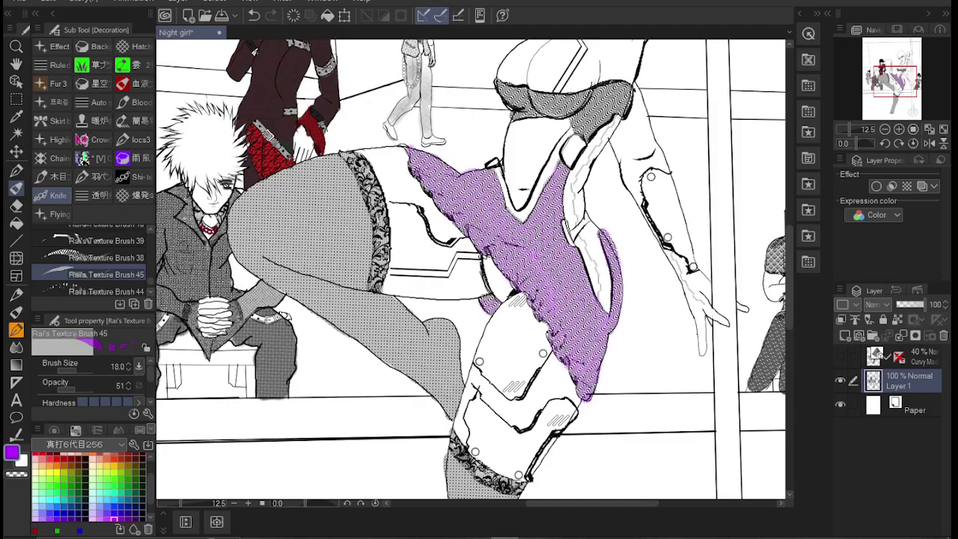
pyautogui.scroll(-2, 90, 487)
pyautogui.click(135, 504)
pyautogui.scroll(3, 90, 487)
# Step: Add a black mesh to the inner-thigh panel and hip strap with Rai's Texture Brush 43, reducing its size to 6.4
pyautogui.click(93, 456)
pyautogui.scroll(-1, 90, 262)
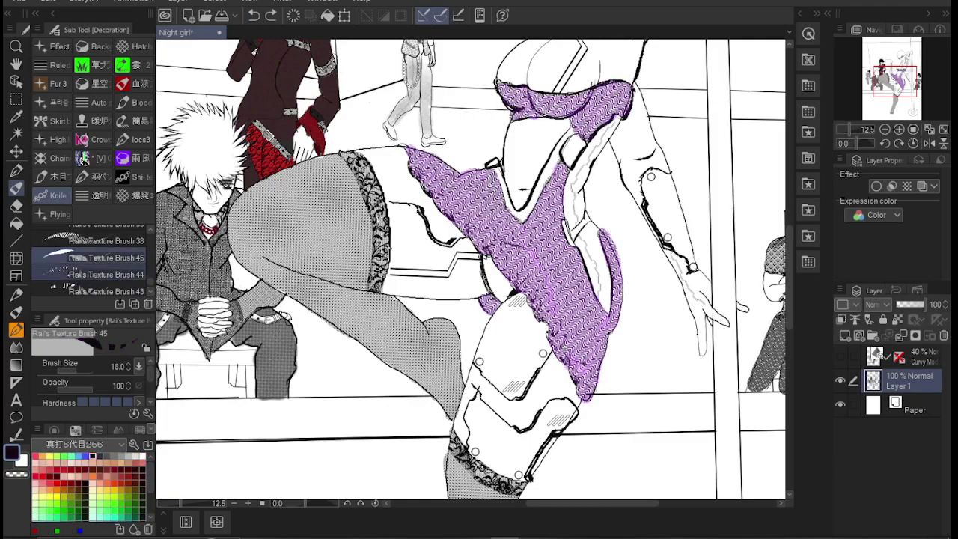
pyautogui.click(105, 290)
pyautogui.moveTo(487, 258); pyautogui.dragTo(507, 299)
pyautogui.press('[')
pyautogui.press('[')
pyautogui.press('[')
pyautogui.press('[')
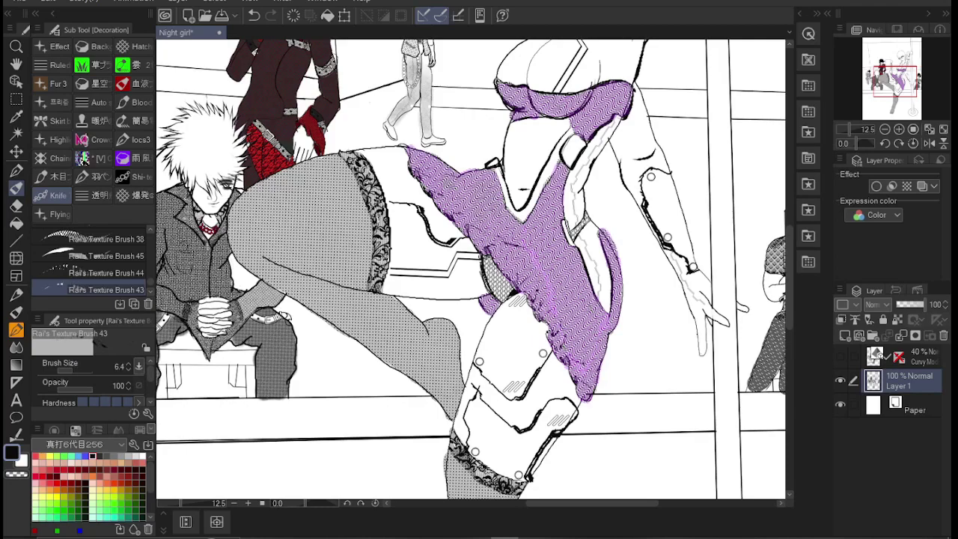
# Step: Go over the inner-thigh panel again in black with Rai's Texture Brush 43 at size 16.6
pyautogui.click(121, 503)
pyautogui.moveTo(487, 261); pyautogui.dragTo(509, 300)
pyautogui.click(92, 456)
pyautogui.press(']')
pyautogui.press(']')
pyautogui.press(']')
pyautogui.moveTo(487, 261); pyautogui.dragTo(509, 299)
pyautogui.scroll(-5, 472, 270)
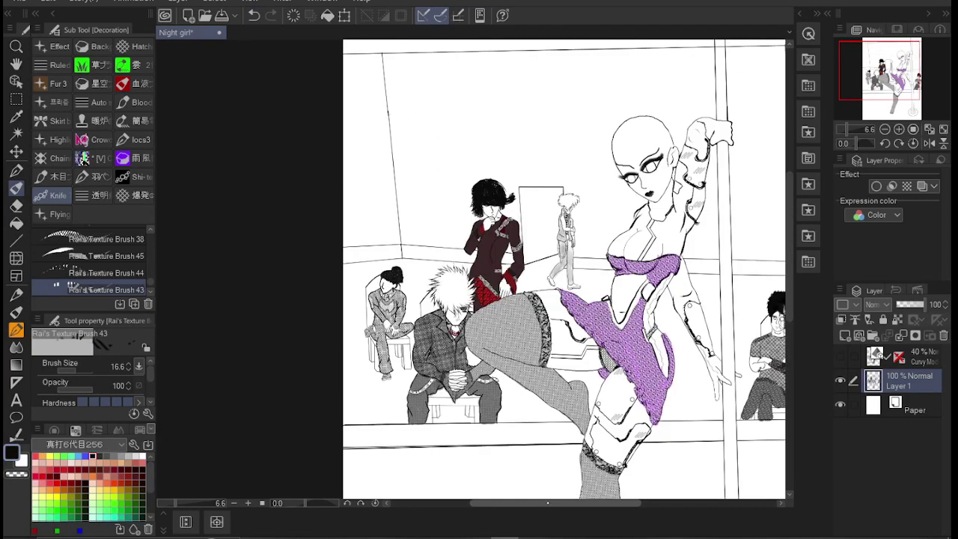
# Step: Colour the chest zigzag, the V-shaped waist trim and the strip on the raised thigh olive green
pyautogui.scroll(5, 495, 247)
pyautogui.click(73, 494)
pyautogui.press('g')
pyautogui.click(512, 201)
pyautogui.click(367, 453)
pyautogui.hotkey('ctrl', 'z')
pyautogui.press('b')
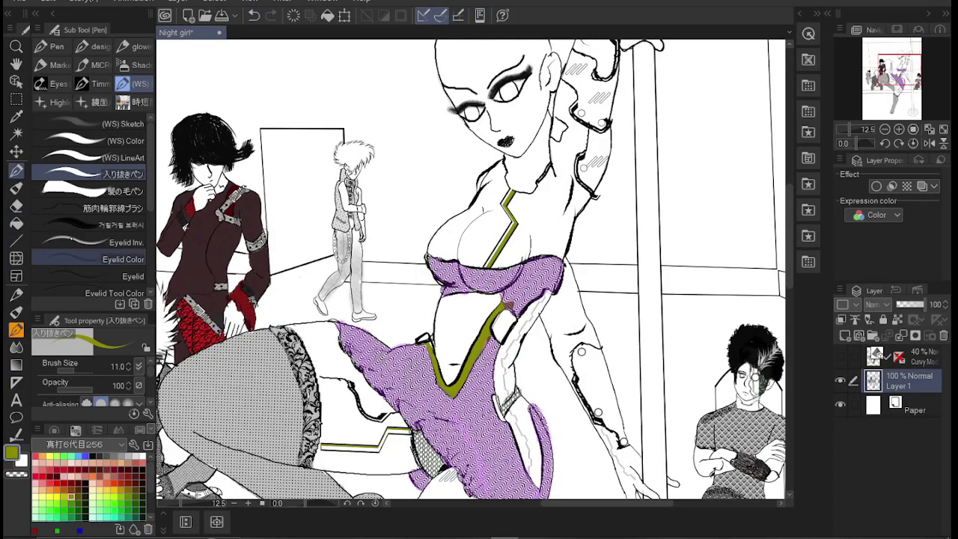
# Step: Fill the armour plates on both thighs, the raised arm and the lowered forearm with olive green
pyautogui.press('g')
pyautogui.scroll(5, 450, 351)
pyautogui.scroll(-7, 479, 270)
pyautogui.click(547, 322)
pyautogui.click(613, 113)
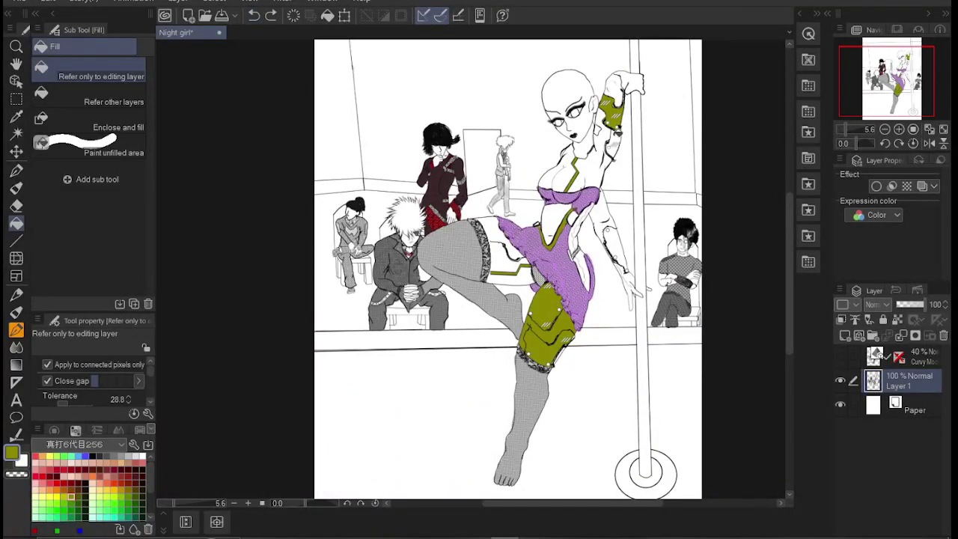
pyautogui.click(592, 149)
pyautogui.hotkey('ctrl', 'z')
pyautogui.click(615, 247)
pyautogui.click(504, 247)
# Step: Fill the dancer's chest, belly, hip, lowered arm and head with a tan skin tone
pyautogui.click(121, 463)
pyautogui.click(558, 176)
pyautogui.click(558, 224)
pyautogui.click(599, 217)
pyautogui.click(629, 289)
pyautogui.click(569, 86)
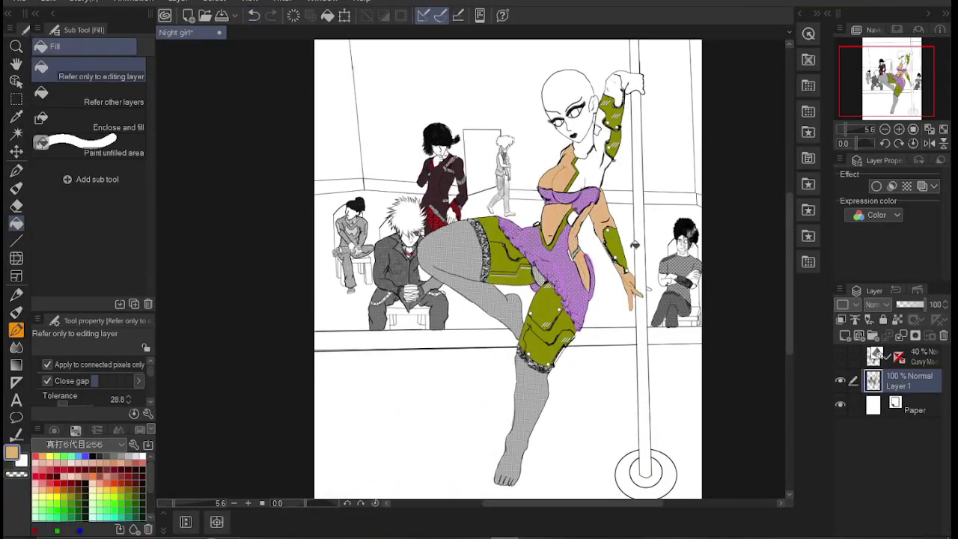
# Step: Close the outline gaps with the pen and fill the raised elbow pad and the ornament below the ear with olive green
pyautogui.scroll(3, 525, 247)
pyautogui.scroll(-2, 524, 247)
pyautogui.press('p')
pyautogui.press('g')
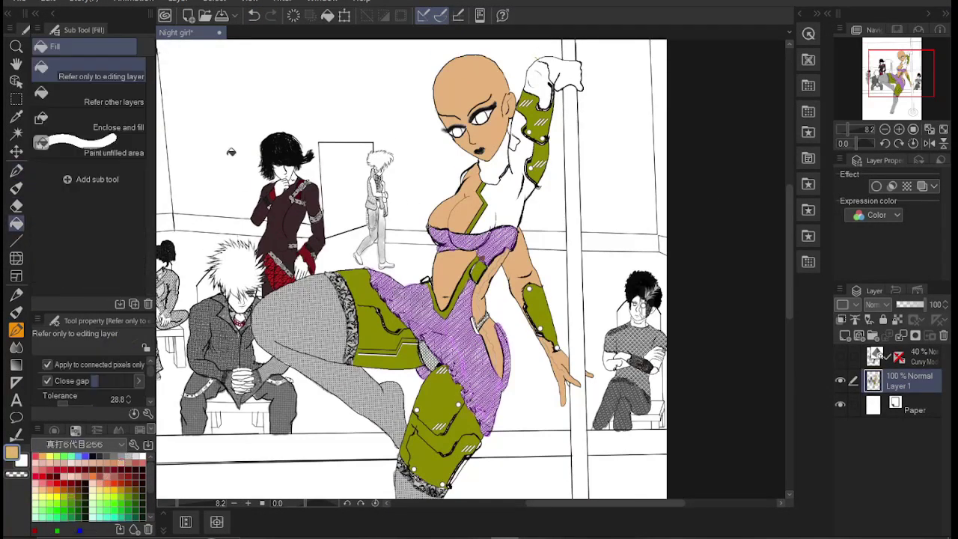
pyautogui.scroll(5, 568, 49)
pyautogui.press('p')
pyautogui.press('g')
pyautogui.click(442, 194)
pyautogui.click(344, 461)
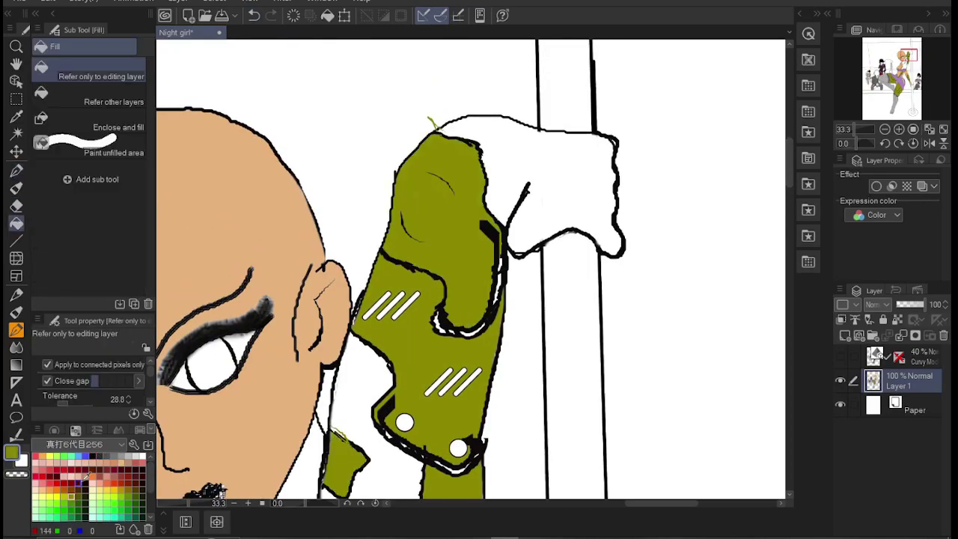
# Step: Fill the hatch marks and edge details of the armour on both arms with bright green
pyautogui.click(546, 187)
pyautogui.click(391, 305)
pyautogui.click(451, 382)
pyautogui.scroll(-5, 472, 269)
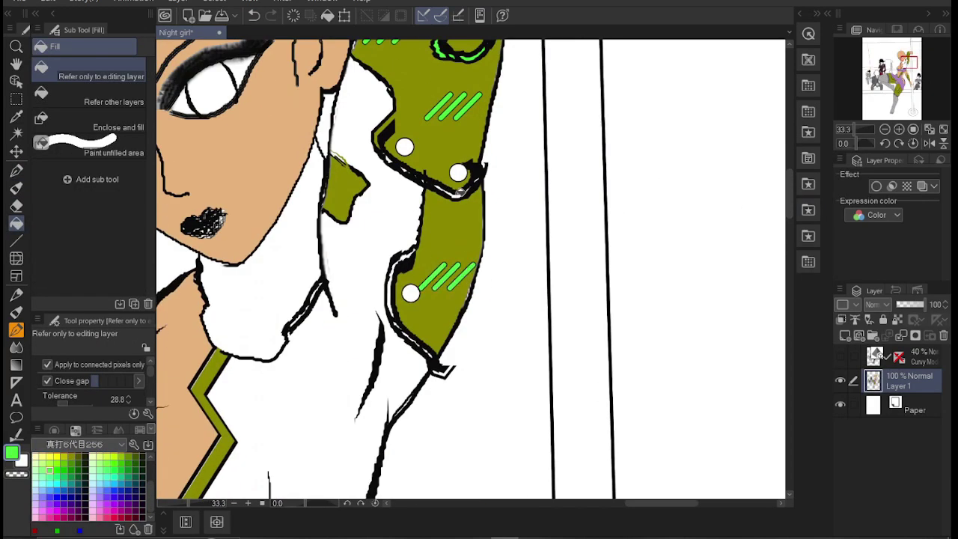
pyautogui.scroll(-5, 303, 319)
pyautogui.click(367, 398)
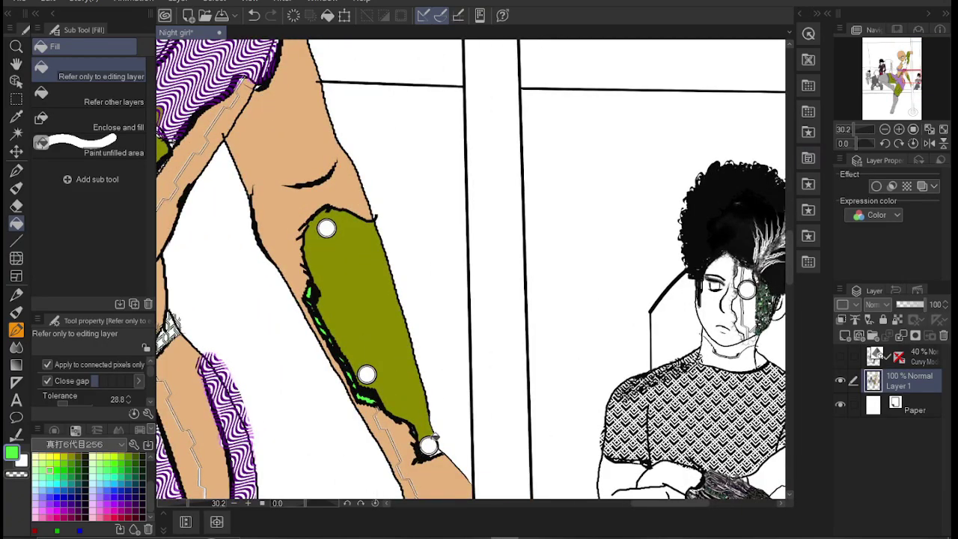
# Step: Fill the line details and hatch marks of the thigh armour and the outer ring of the pole base with bright green
pyautogui.scroll(-3, 472, 269)
pyautogui.scroll(-5, 515, 426)
pyautogui.scroll(5, 515, 426)
pyautogui.scroll(-3, 515, 425)
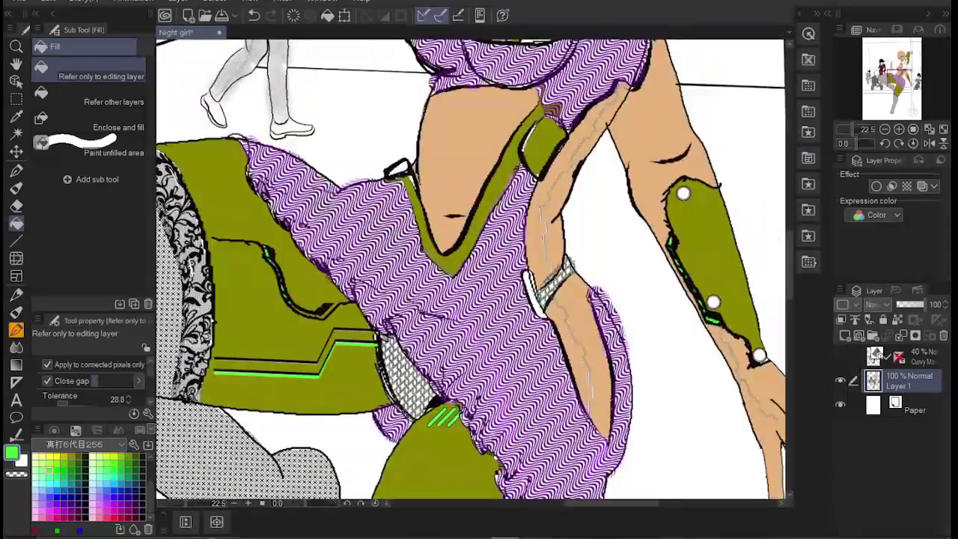
pyautogui.scroll(3, 487, 375)
pyautogui.click(487, 374)
pyautogui.click(509, 312)
pyautogui.scroll(-4, 509, 313)
pyautogui.click(615, 461)
pyautogui.scroll(-2, 615, 460)
pyautogui.scroll(1, 479, 299)
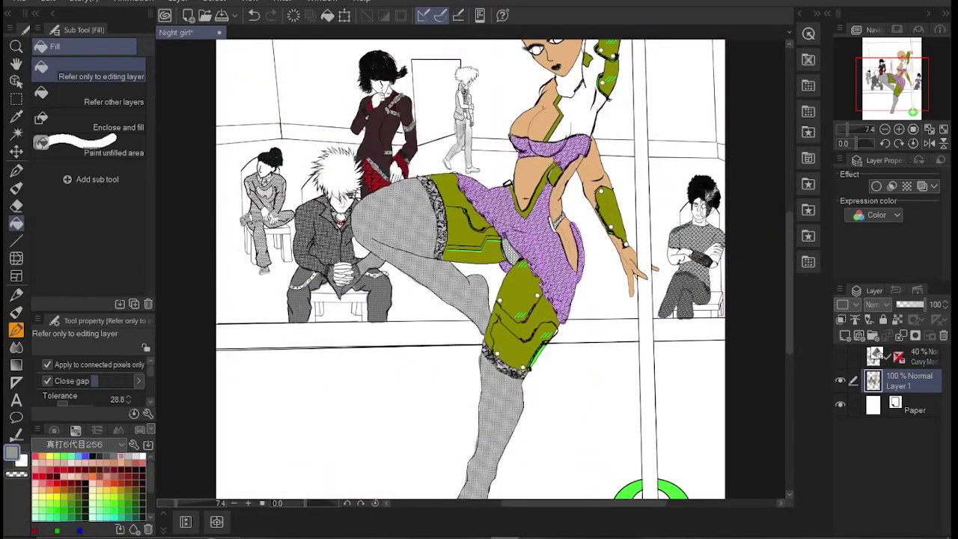
# Step: Fill the remaining chest and shoulder with skin tone, and the neck collar, hip clasp and inner-thigh mesh with yellow-green
pyautogui.click(131, 475)
pyautogui.scroll(4, 554, 112)
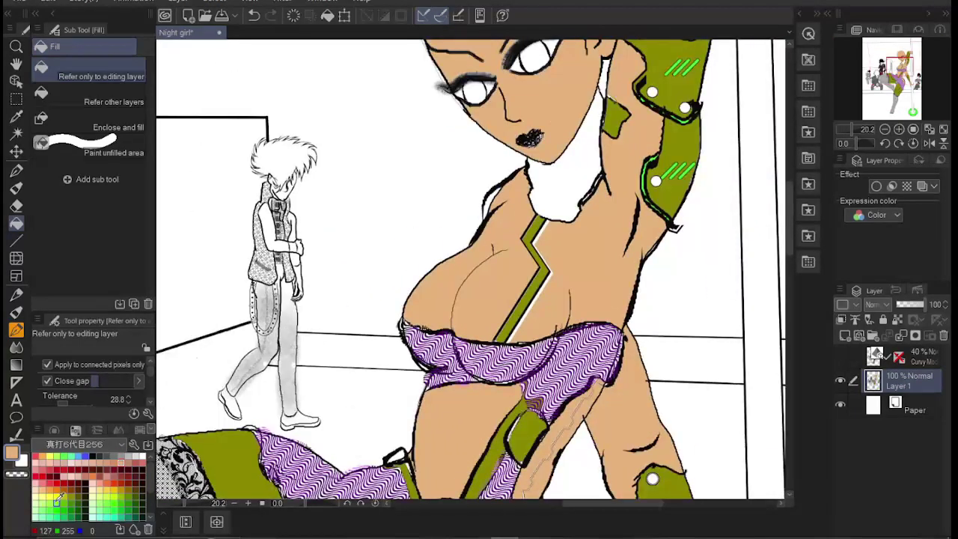
pyautogui.scroll(-2, 554, 113)
pyautogui.click(581, 179)
pyautogui.click(551, 420)
pyautogui.scroll(4, 550, 420)
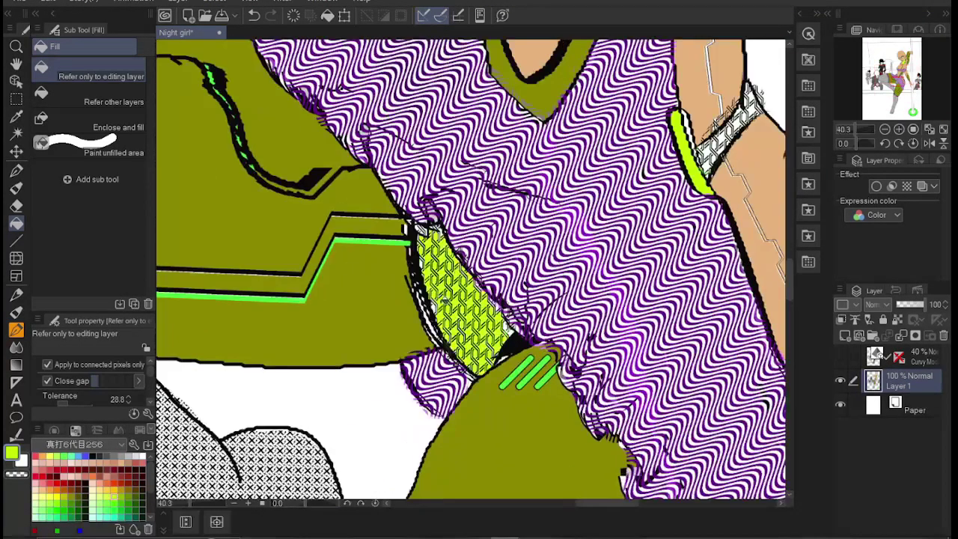
# Step: Paint over the stray marks around the inner-thigh panel in sampled olive with (WS) LineArt at size 50.8
pyautogui.press('p')
pyautogui.keyDown('alt'); pyautogui.click(404, 350); pyautogui.keyUp('alt')
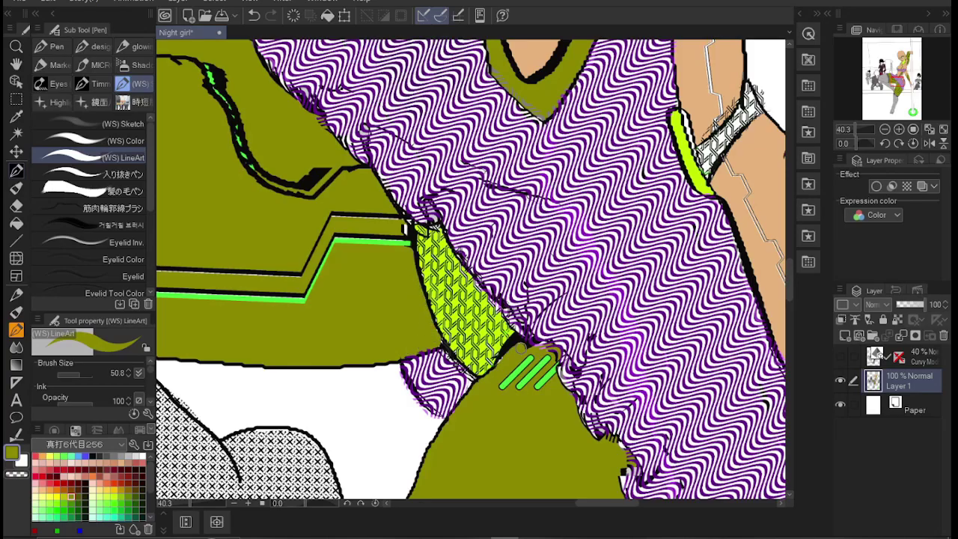
pyautogui.keyDown('alt'); pyautogui.click(524, 367); pyautogui.keyUp('alt')
pyautogui.scroll(-5, 509, 352)
# Step: Fill the waist buckle and the mesh hip strap with yellow-green
pyautogui.press('g')
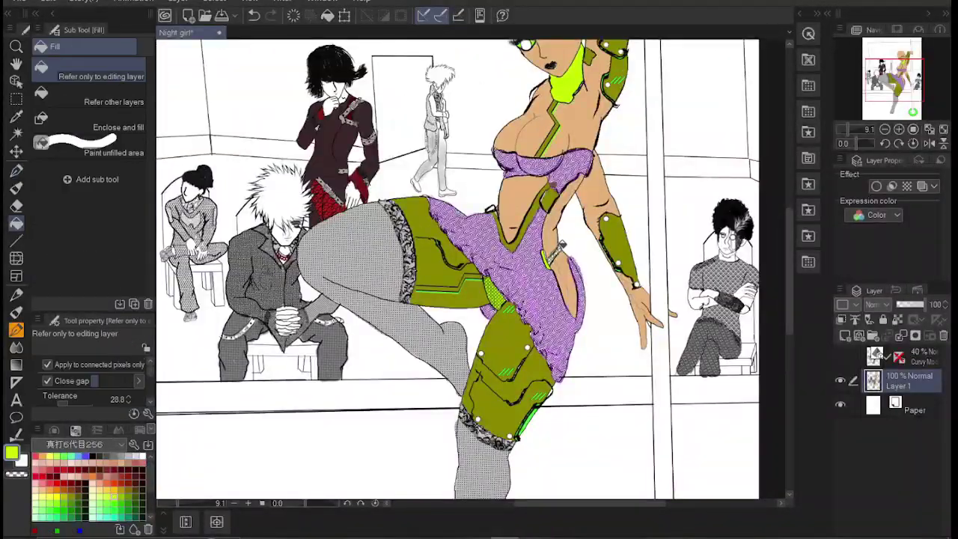
pyautogui.scroll(3, 558, 246)
pyautogui.scroll(-5, 479, 270)
pyautogui.scroll(-3, 110, 486)
# Step: Shade the raised leg's stocking dark purple with the skin shading/mix brush at size 182.2 and opacity 21
pyautogui.click(128, 504)
pyautogui.scroll(10, 313, 195)
pyautogui.scroll(-8, 313, 195)
pyautogui.press('p')
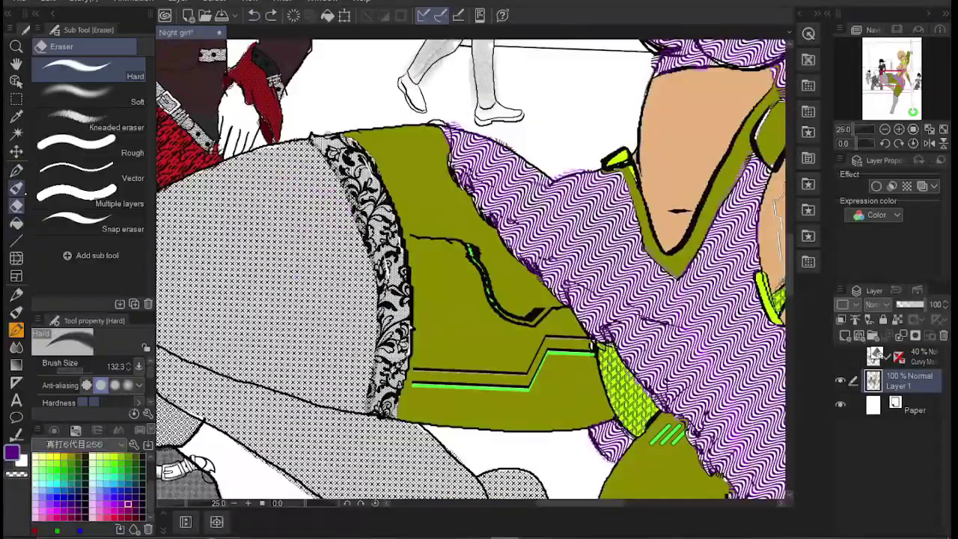
pyautogui.click(140, 66)
pyautogui.click(112, 179)
pyautogui.moveTo(360, 404)
pyautogui.mouseDown()
pyautogui.moveTo(356, 259)
pyautogui.moveTo(172, 217)
pyautogui.mouseUp()
pyautogui.moveTo(300, 158)
pyautogui.mouseDown()
pyautogui.moveTo(262, 404)
pyautogui.moveTo(179, 389)
pyautogui.moveTo(359, 479)
pyautogui.moveTo(449, 494)
pyautogui.mouseUp()
pyautogui.moveTo(359, 419)
pyautogui.mouseDown()
pyautogui.moveTo(180, 337)
pyautogui.moveTo(315, 165)
pyautogui.moveTo(255, 314)
pyautogui.moveTo(285, 359)
pyautogui.mouseUp()
pyautogui.scroll(3, 471, 270)
pyautogui.scroll(-8, 472, 270)
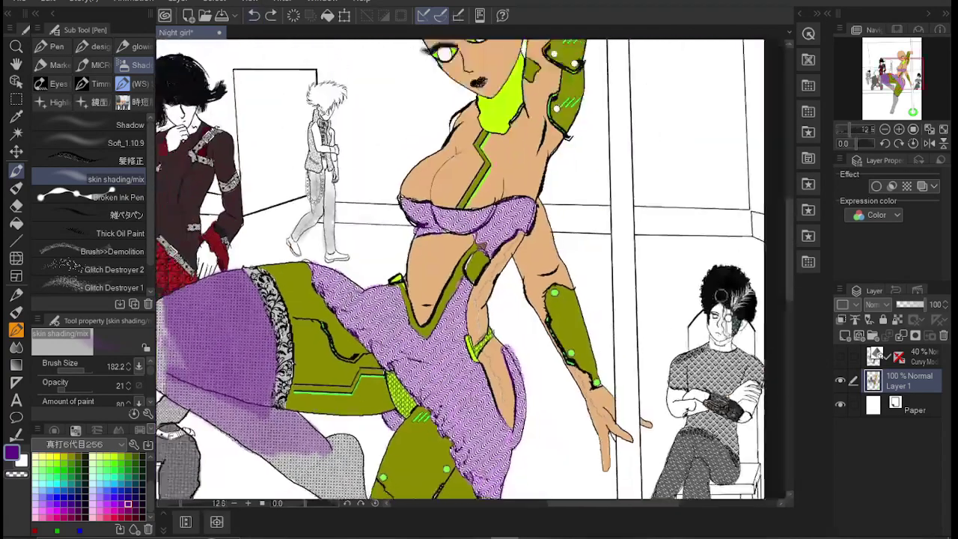
# Step: Extend the purple shading over the raised calf and the whole standing-leg stocking down to the toes
pyautogui.scroll(2, 472, 269)
pyautogui.moveTo(199, 146)
pyautogui.mouseDown()
pyautogui.moveTo(277, 240)
pyautogui.moveTo(352, 269)
pyautogui.moveTo(329, 277)
pyautogui.moveTo(338, 273)
pyautogui.moveTo(247, 187)
pyautogui.moveTo(277, 225)
pyautogui.mouseUp()
pyautogui.hotkey('ctrl', 'z')
pyautogui.scroll(-2, 337, 300)
pyautogui.moveTo(330, 441); pyautogui.dragTo(374, 259)
pyautogui.moveTo(378, 269)
pyautogui.mouseDown()
pyautogui.moveTo(360, 375)
pyautogui.moveTo(330, 434)
pyautogui.moveTo(352, 284)
pyautogui.moveTo(370, 301)
pyautogui.moveTo(376, 283)
pyautogui.mouseUp()
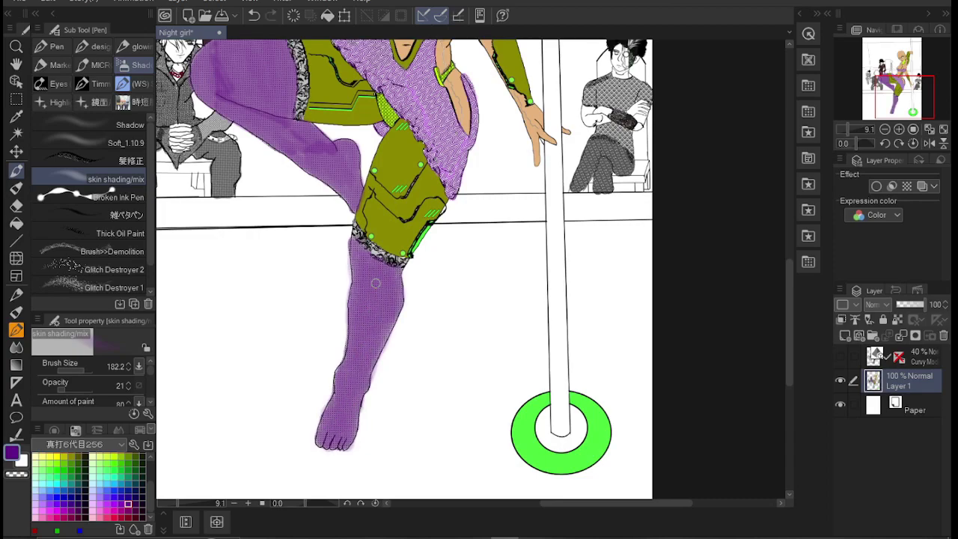
# Step: Tint the stockings' lace bands blue and fill the pole below the dancer's raised hand with yellow
pyautogui.scroll(-1, 360, 240)
pyautogui.scroll(-1, 292, 195)
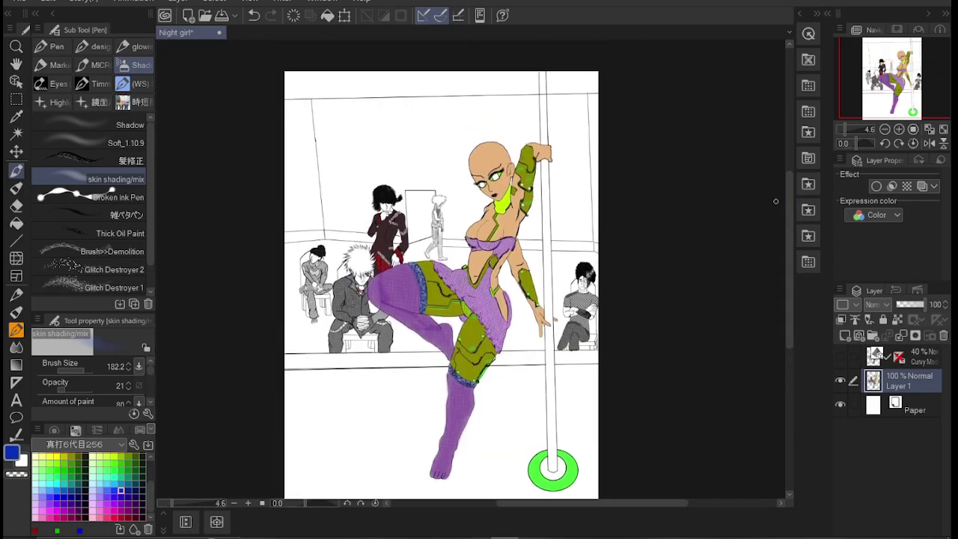
pyautogui.press('g')
pyautogui.scroll(2, 538, 294)
pyautogui.press('e')
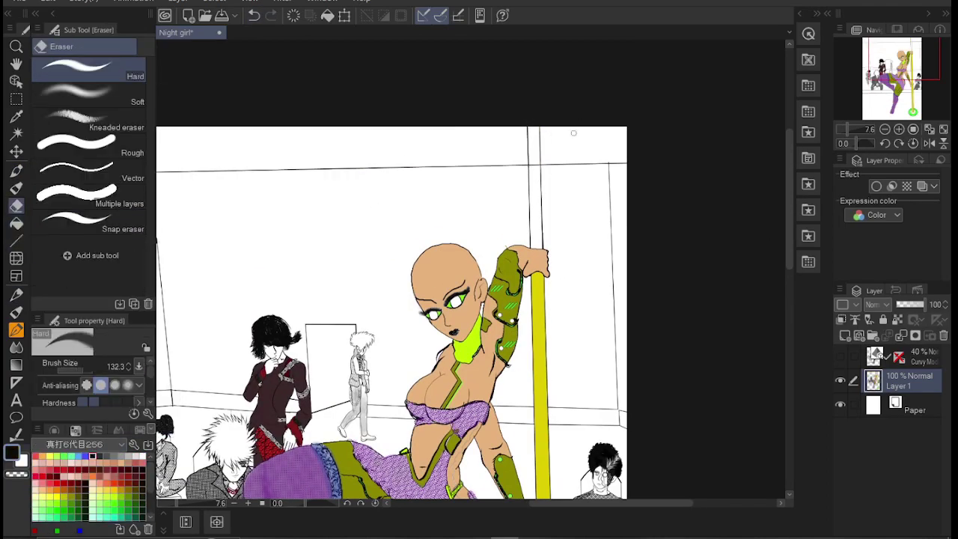
# Step: Fill the stage floor teal, the pole golden yellow and the audience floor dark maroon with colours from the Comics Comico 375 palette
pyautogui.click(122, 444)
pyautogui.click(75, 426)
pyautogui.click(45, 468)
pyautogui.press('g')
pyautogui.scroll(-5, 389, 270)
pyautogui.click(538, 393)
pyautogui.click(322, 337)
pyautogui.scroll(-2, 322, 337)
pyautogui.hotkey('ctrl', 'z')
pyautogui.click(56, 458)
pyautogui.click(217, 270)
pyautogui.moveTo(224, 150); pyautogui.dragTo(569, 192)
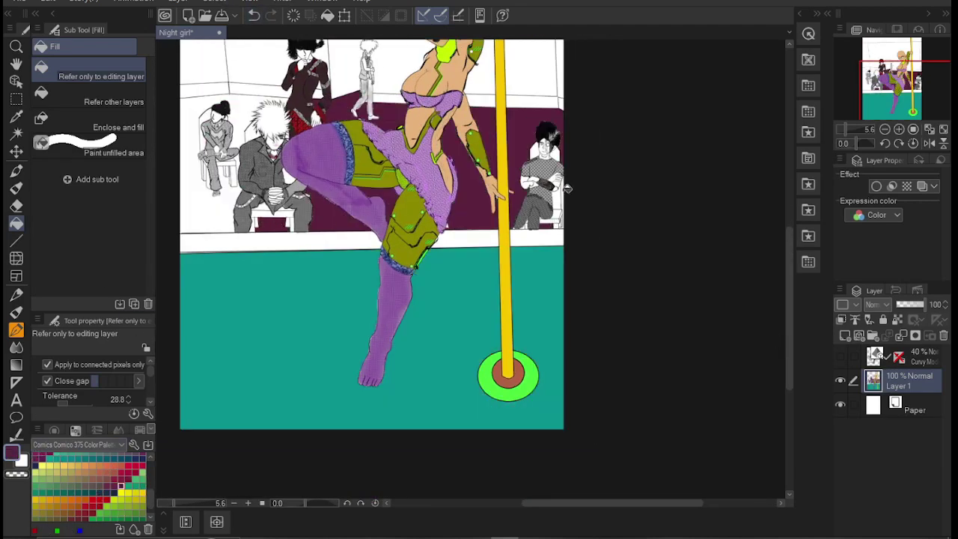
# Step: Fill the stage edge, the baseboards and the narrow wall strip beside the pole with pink
pyautogui.scroll(-3, 90, 487)
pyautogui.click(64, 474)
pyautogui.click(299, 241)
pyautogui.scroll(3, 375, 269)
pyautogui.click(224, 251)
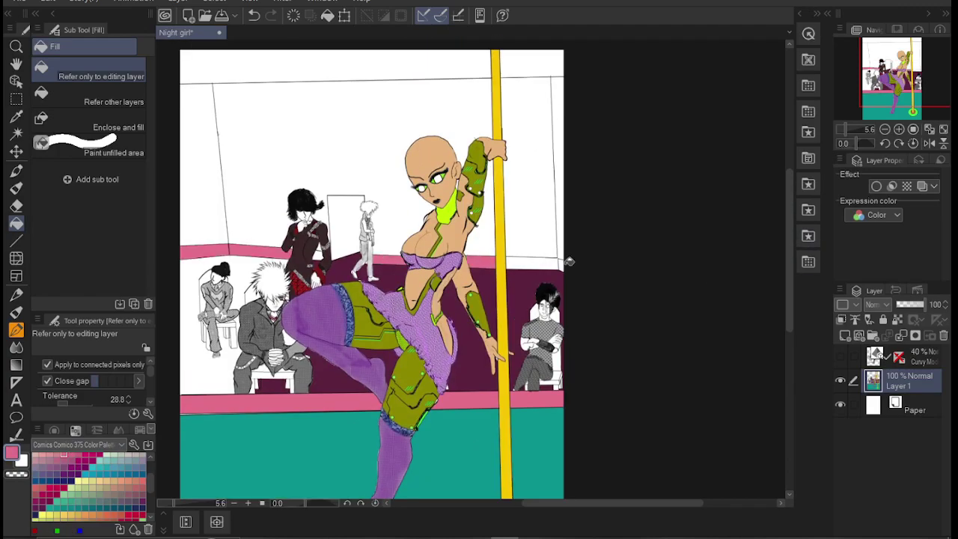
pyautogui.click(558, 172)
# Step: Fill the back walls with purple and the ceiling strip on both sides of the pole with blue
pyautogui.scroll(2, 98, 455)
pyautogui.click(98, 455)
pyautogui.click(203, 165)
pyautogui.click(344, 150)
pyautogui.click(528, 165)
pyautogui.click(337, 64)
pyautogui.click(531, 63)
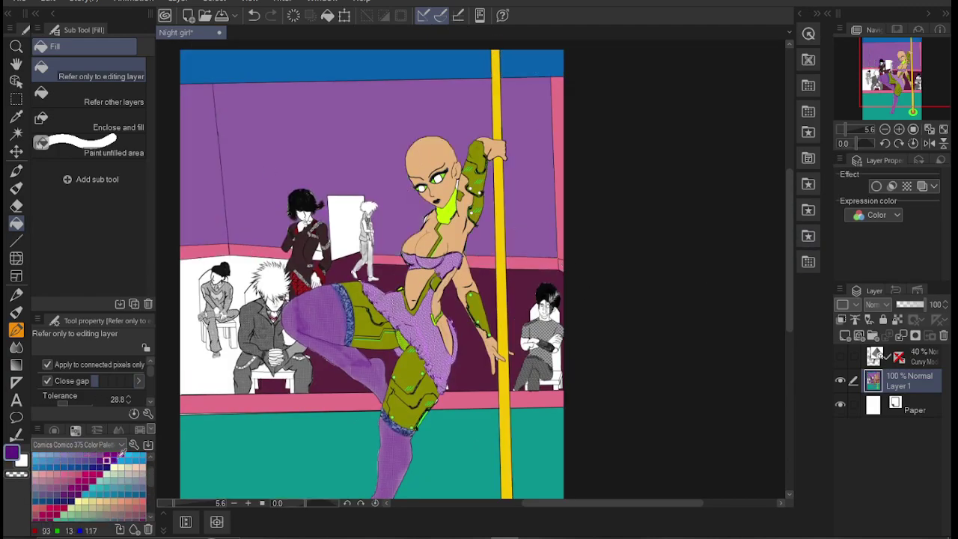
# Step: Touch up the spiky-haired man's outline with the black (WS) LineArt pen and fill the white area behind the seated audience dark maroon
pyautogui.scroll(2, 90, 486)
pyautogui.click(119, 444)
pyautogui.click(75, 113)
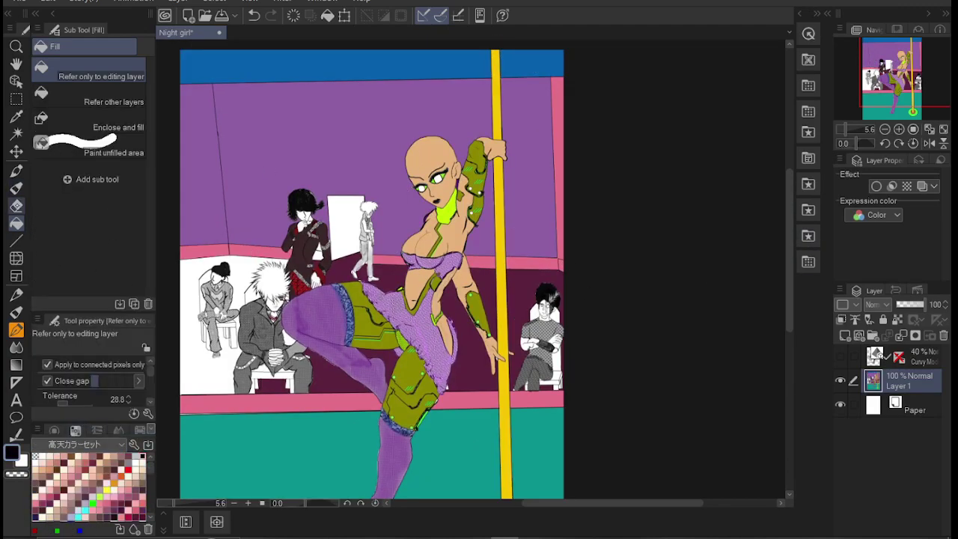
pyautogui.press('p')
pyautogui.scroll(8, 267, 277)
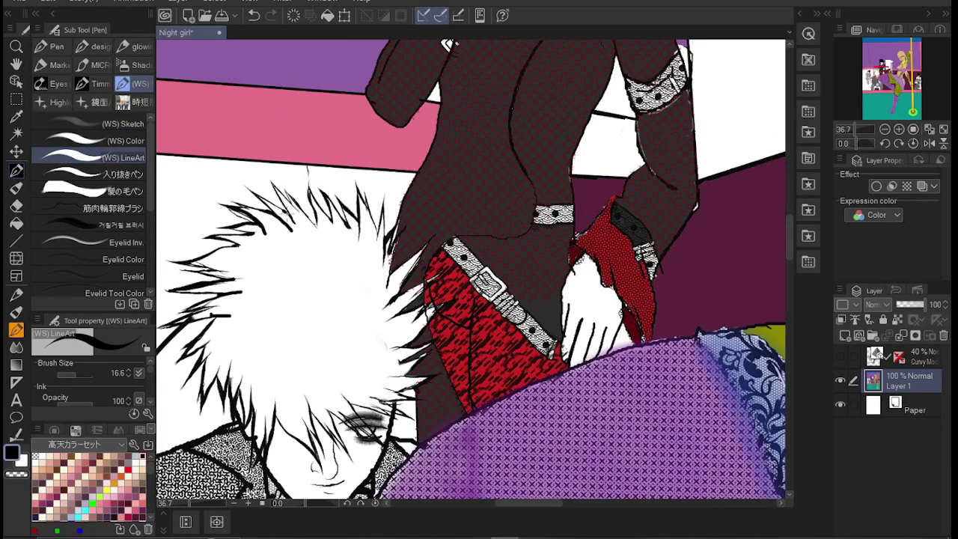
pyautogui.press('g')
pyautogui.scroll(-5, 479, 285)
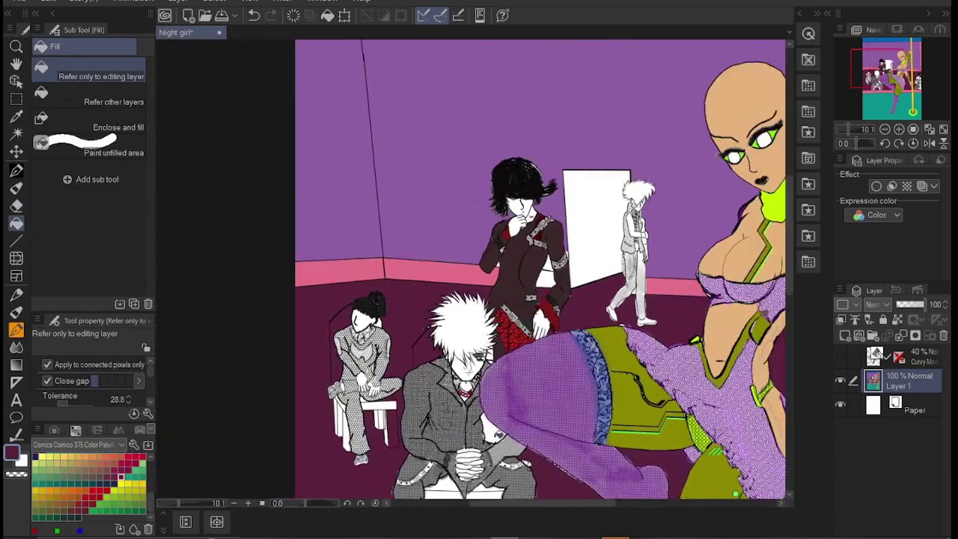
# Step: Redraw the seated woman's chair edges with black straight lines at brush size 12.1
pyautogui.scroll(5, 464, 344)
pyautogui.press('u')
pyautogui.click(119, 444)
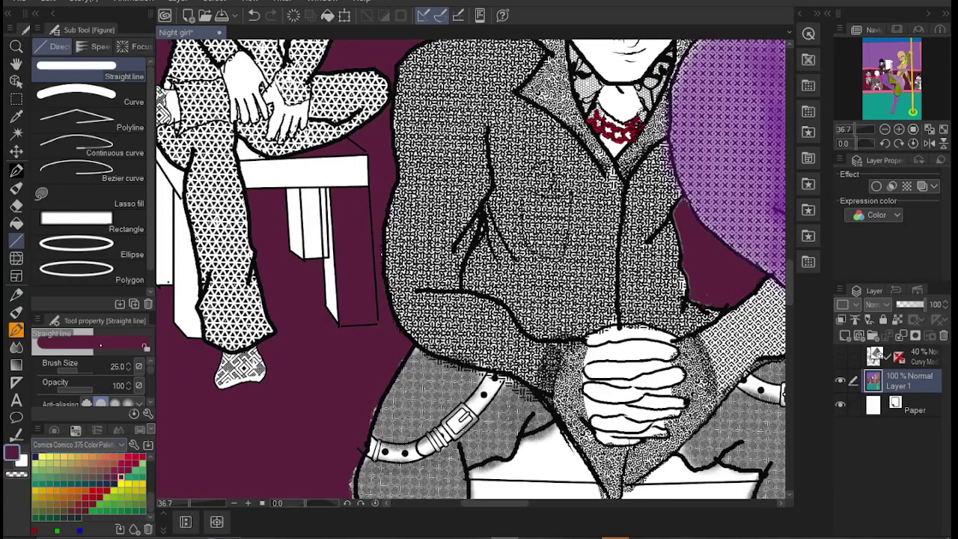
pyautogui.moveTo(365, 152); pyautogui.dragTo(378, 325)
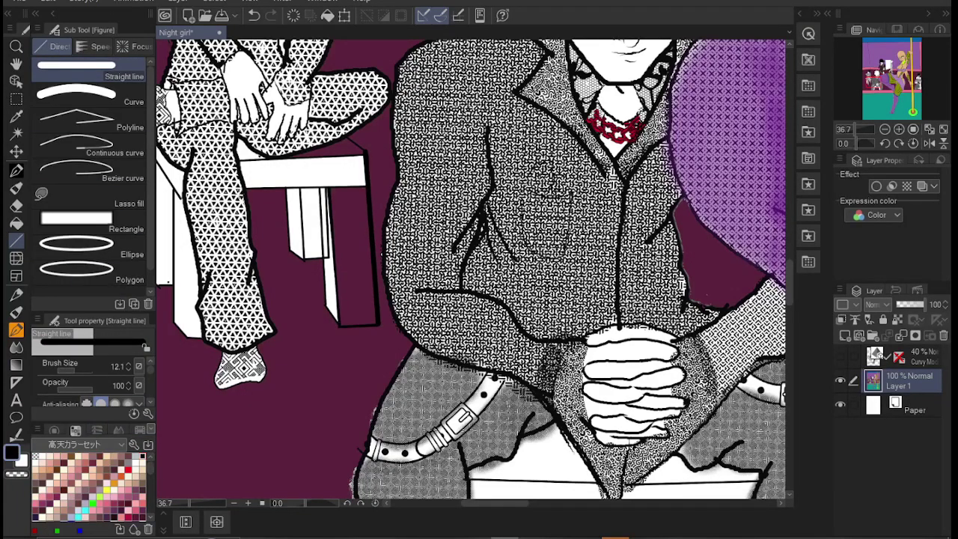
pyautogui.scroll(-5, 472, 270)
pyautogui.scroll(5, 471, 269)
pyautogui.scroll(-6, 472, 269)
pyautogui.press('g')
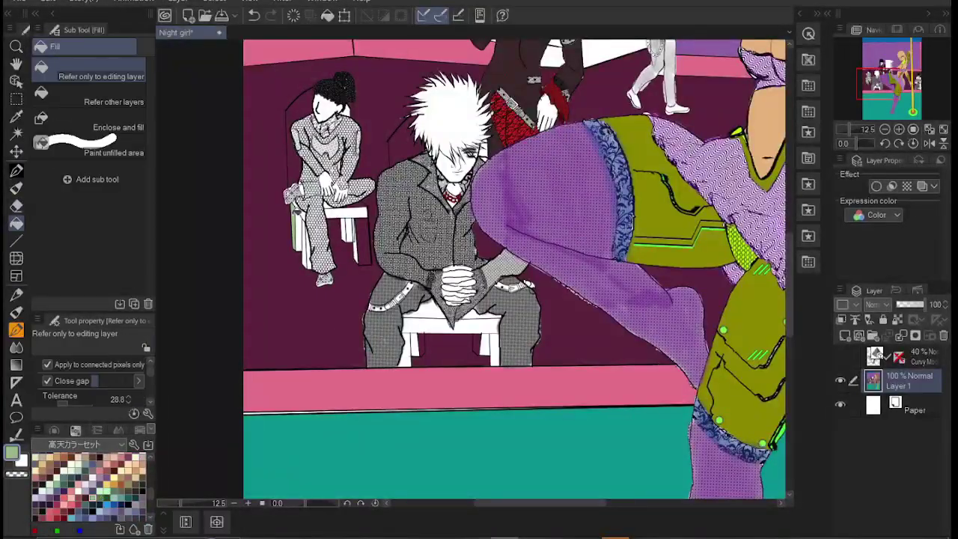
# Step: Fill the seat, legs and backrest of the seated woman's chair with light green
pyautogui.click(341, 225)
pyautogui.scroll(5, 402, 255)
pyautogui.press('b')
pyautogui.press('g')
pyautogui.scroll(-4, 180, 322)
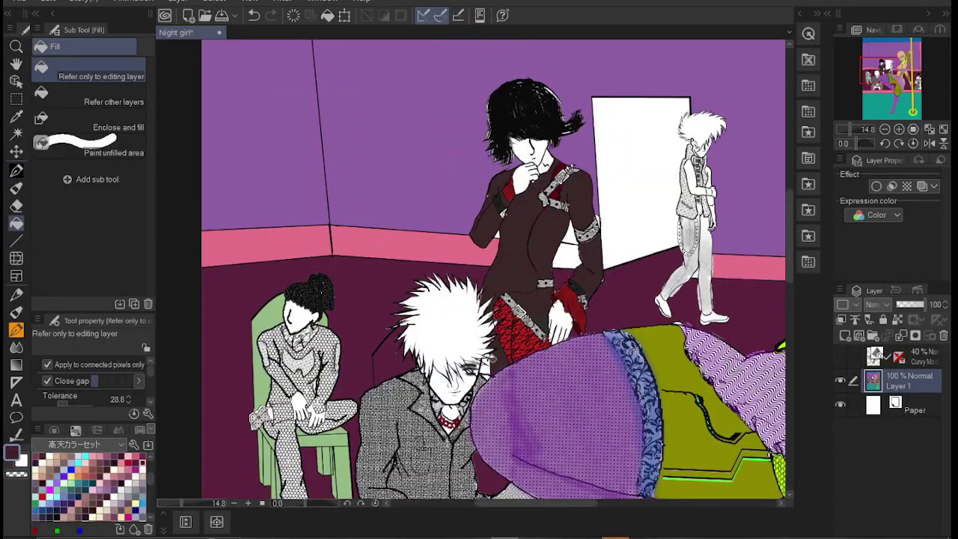
# Step: Fill the doorway and the spiky-haired man's chair with vivid violet-blue
pyautogui.keyDown('alt'); pyautogui.click(573, 258); pyautogui.keyUp('alt')
pyautogui.click(642, 184)
pyautogui.scroll(-2, 494, 273)
pyautogui.click(509, 470)
pyautogui.scroll(3, 494, 273)
pyautogui.scroll(3, 472, 270)
pyautogui.scroll(-3, 472, 270)
pyautogui.hscroll(5, 472, 269)
pyautogui.scroll(-3, 472, 269)
pyautogui.scroll(4, 494, 134)
# Step: Cover the stray edges around the walking man's legs in dark maroon with the (WS) LineArt pen at size 16.6
pyautogui.keyDown('alt'); pyautogui.click(494, 134); pyautogui.keyUp('alt')
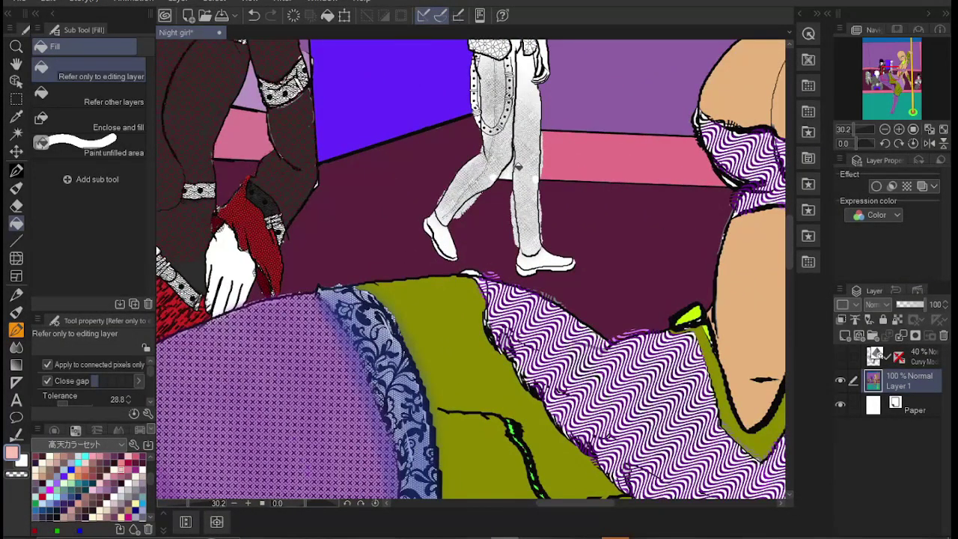
pyautogui.press('p')
pyautogui.keyDown('alt'); pyautogui.click(503, 177); pyautogui.keyUp('alt')
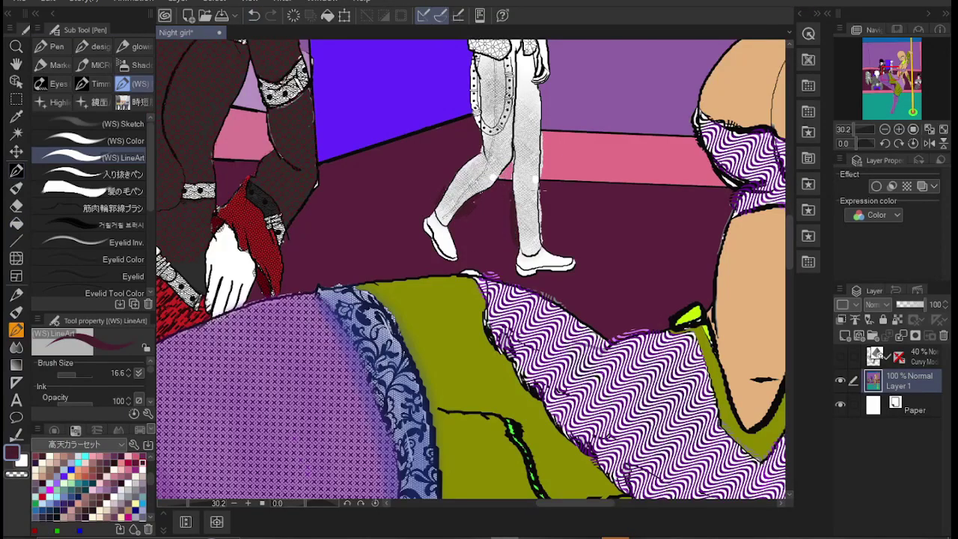
# Step: Redraw the black outlines of the standing figure's red cuff, the dancer's lace band and her bodysuit with the size 16.6 LineArt pen
pyautogui.press('d')
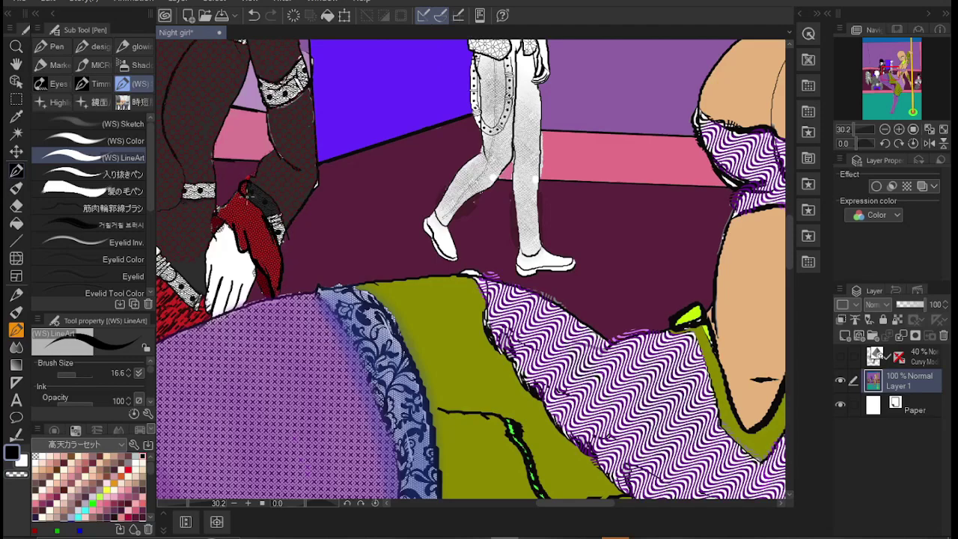
pyautogui.moveTo(319, 288); pyautogui.dragTo(399, 493)
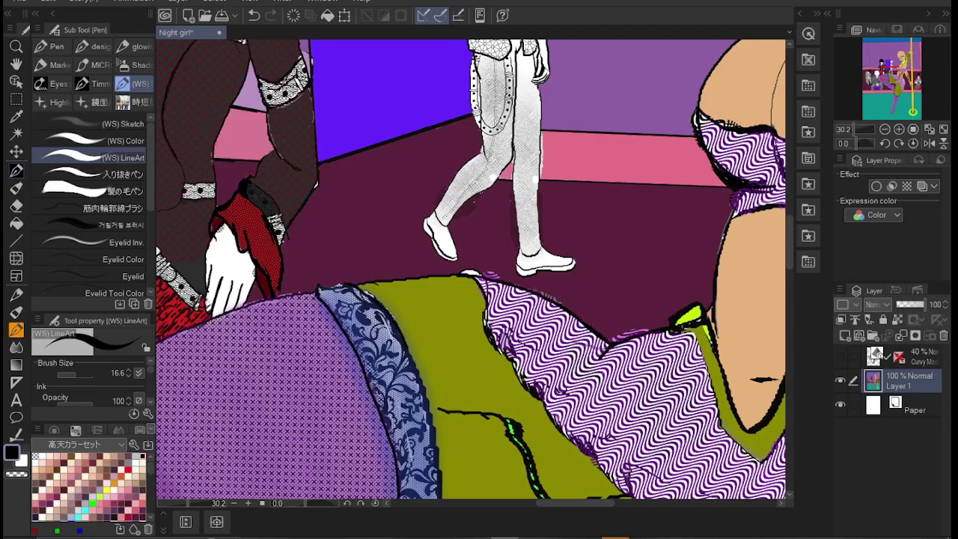
pyautogui.hotkey('ctrl', '-')
pyautogui.hotkey('ctrl', '-')
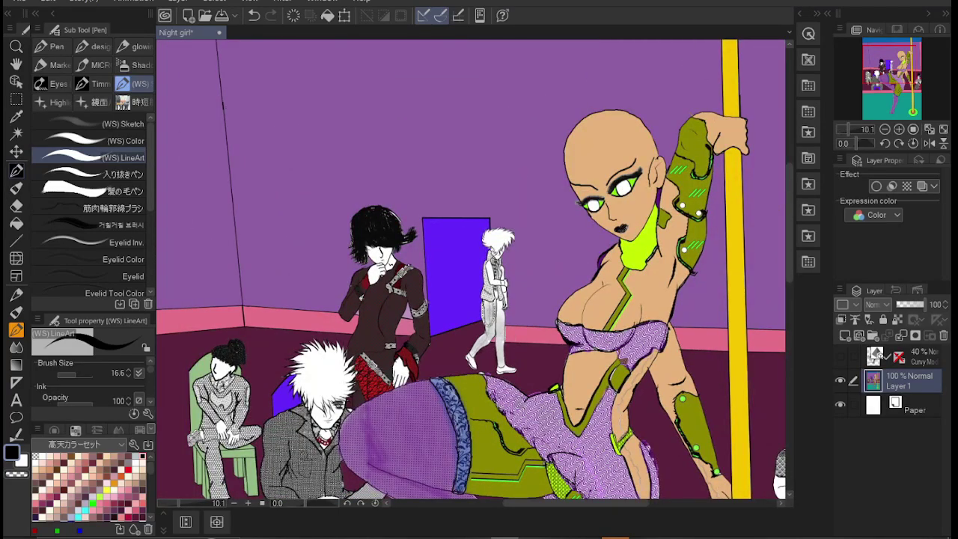
pyautogui.scroll(-3, 471, 270)
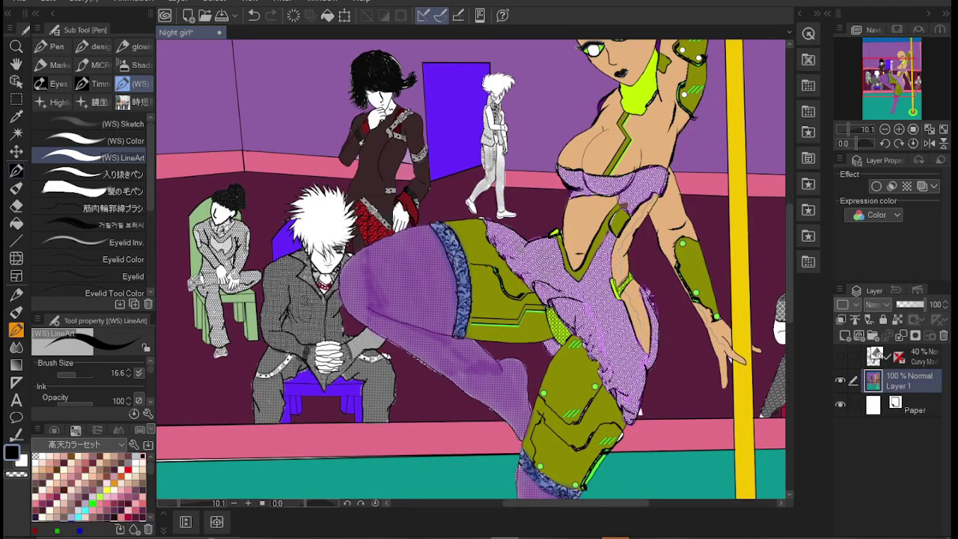
pyautogui.scroll(3, 653, 280)
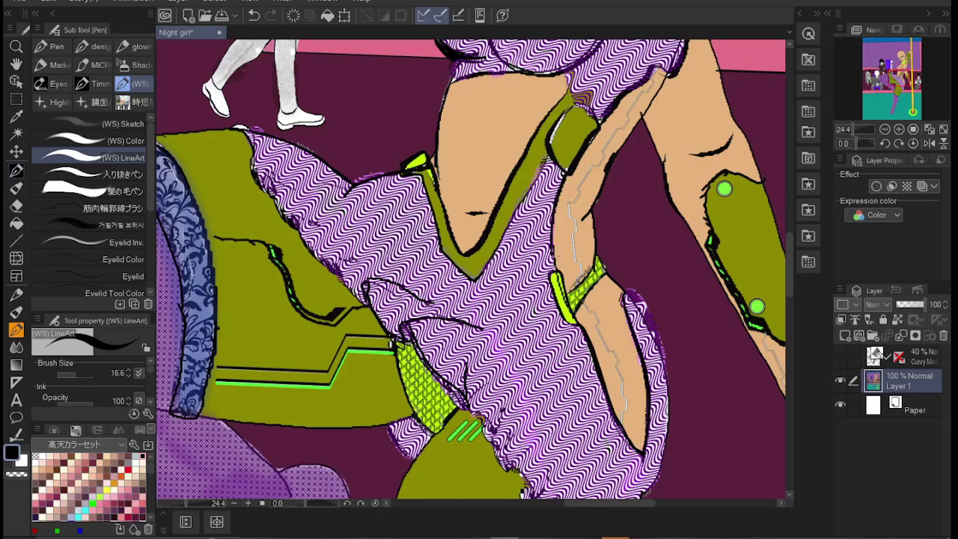
# Step: Fill the seated woman's skin tan and the standing figure's skin cream, and colour the seated man's belts red
pyautogui.hotkey('ctrl', '0')
pyautogui.press('g')
pyautogui.scroll(2, 322, 224)
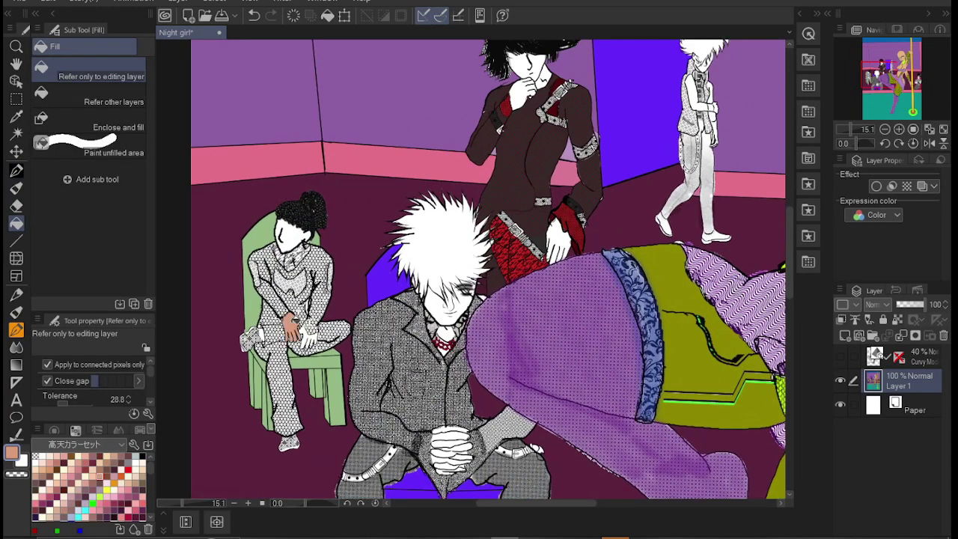
pyautogui.press('x')
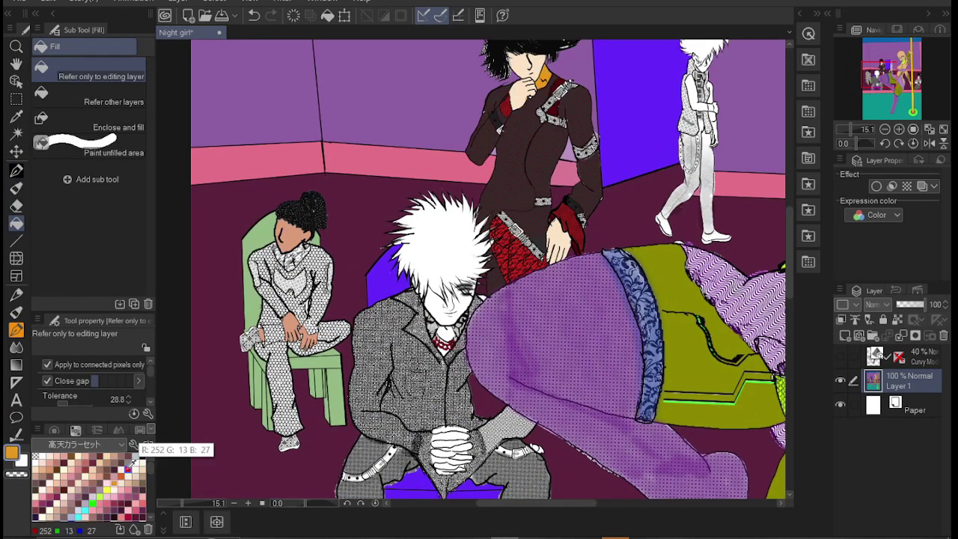
pyautogui.click(130, 462)
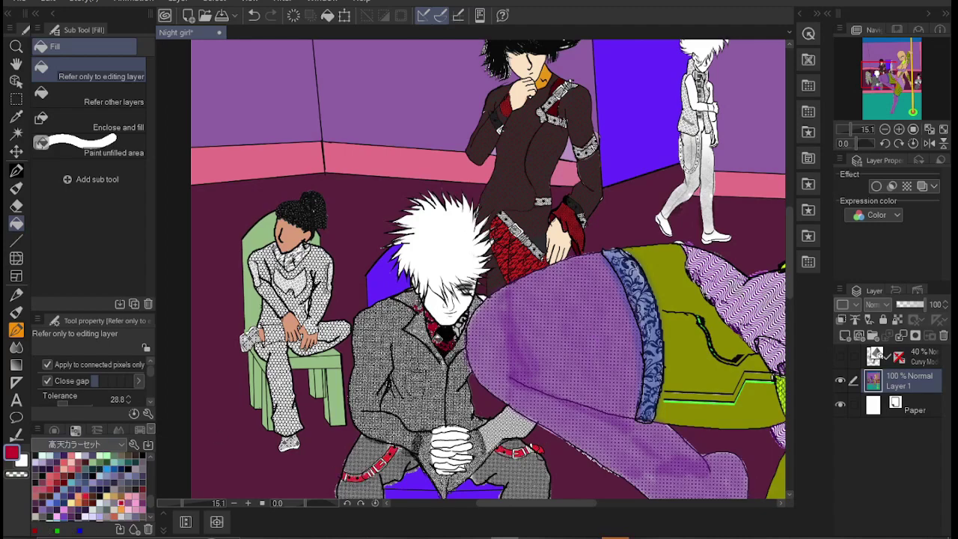
# Step: Try to shade the seated woman's suit dark purple with the skin shading/mix brush at size 182.2 and opacity 43
pyautogui.press('p')
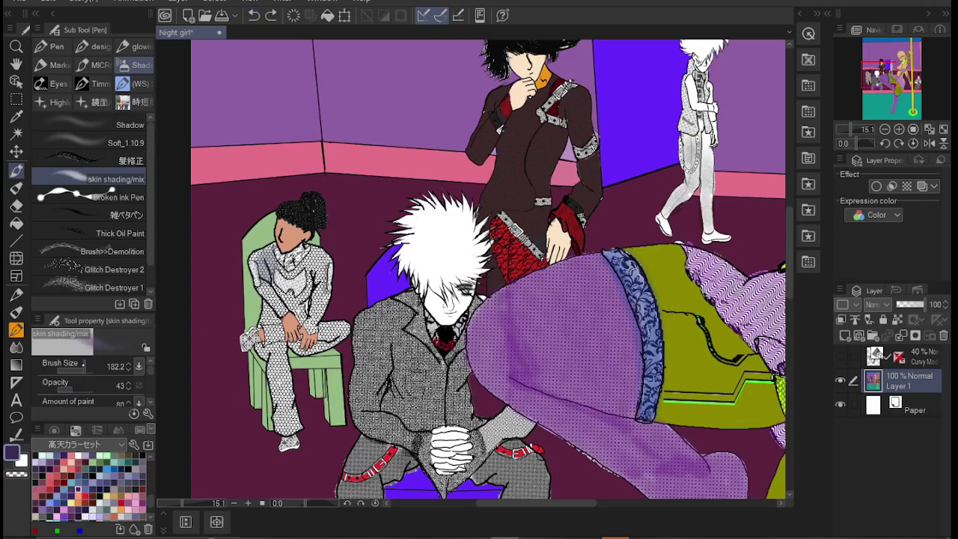
pyautogui.moveTo(258, 314); pyautogui.dragTo(285, 434)
pyautogui.moveTo(281, 337); pyautogui.dragTo(333, 374)
pyautogui.hotkey('ctrl', 'z')
pyautogui.moveTo(258, 255); pyautogui.dragTo(311, 326)
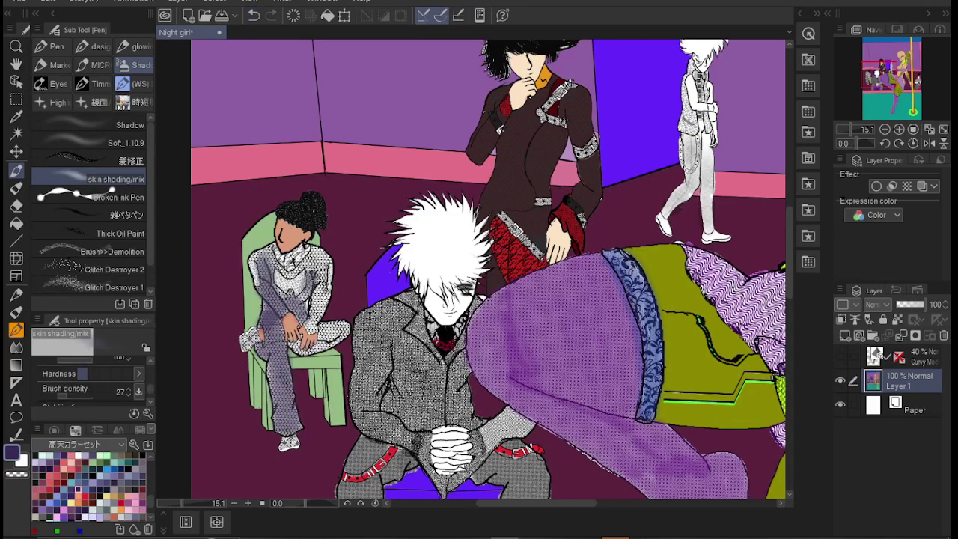
pyautogui.moveTo(314, 247); pyautogui.dragTo(326, 333)
pyautogui.scroll(2, 291, 256)
pyautogui.hotkey('ctrl', 'z')
# Step: Fill the patterned top, sleeves and trousers of the seated woman's suit with dark purple
pyautogui.press('g')
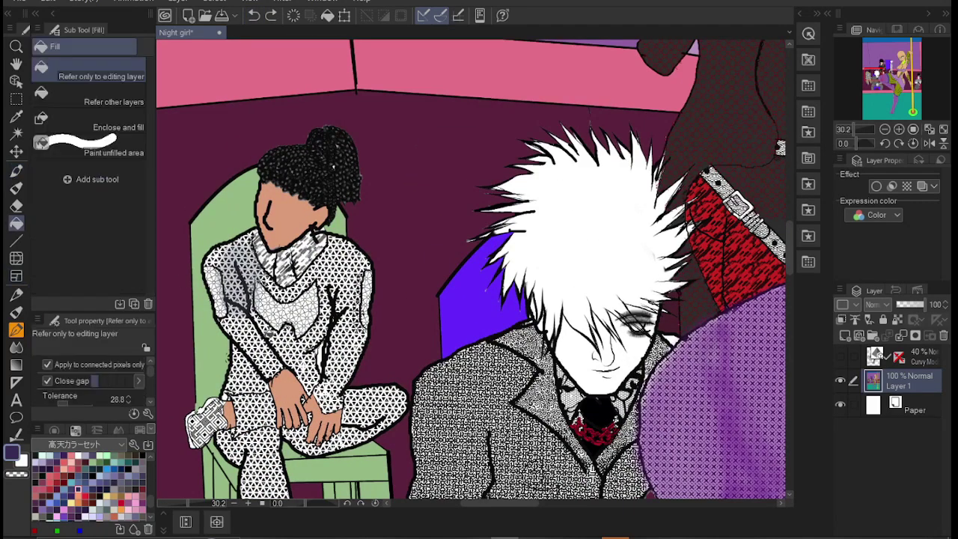
pyautogui.click(313, 346)
pyautogui.click(244, 371)
pyautogui.click(228, 397)
pyautogui.click(364, 409)
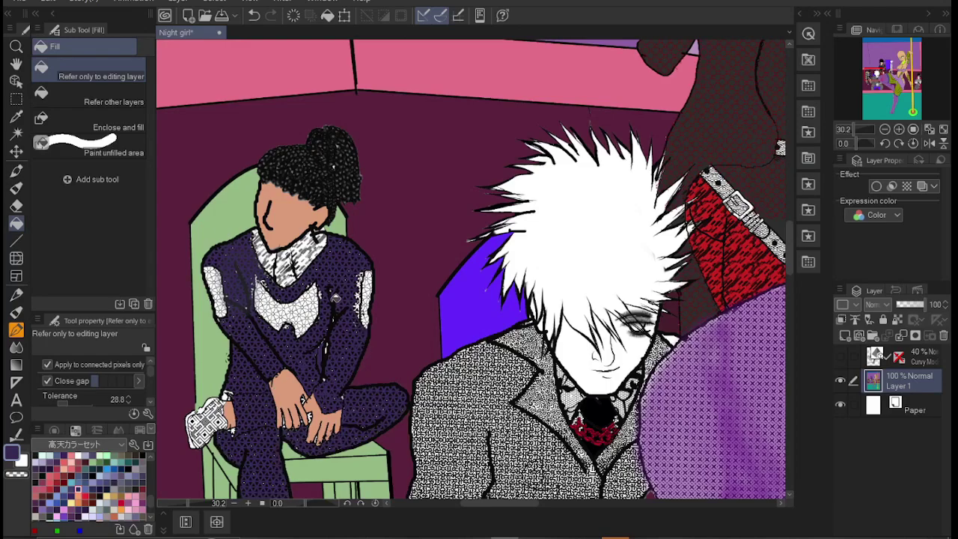
# Step: Fill the leftover white gaps in the seated woman's sleeve and its elbow patch with dark purple
pyautogui.scroll(5, 364, 322)
pyautogui.click(349, 225)
pyautogui.click(371, 99)
pyautogui.click(371, 299)
pyautogui.click(384, 210)
pyautogui.click(377, 153)
pyautogui.click(394, 127)
pyautogui.click(385, 141)
pyautogui.scroll(-5, 449, 270)
# Step: Fill the remaining white specks across the seated woman's trousers, waist and neckline with dark purple
pyautogui.scroll(2, 450, 270)
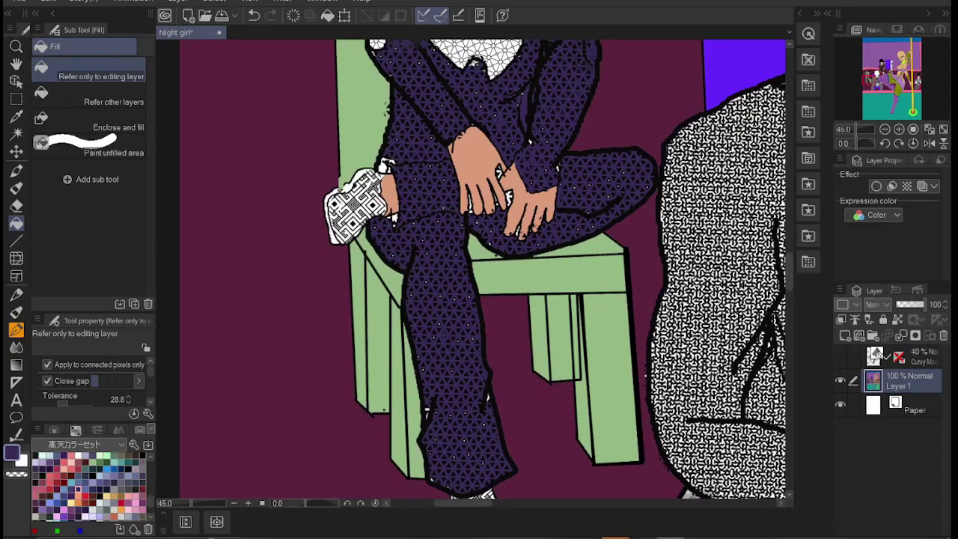
pyautogui.scroll(10, 434, 292)
pyautogui.scroll(-6, 439, 267)
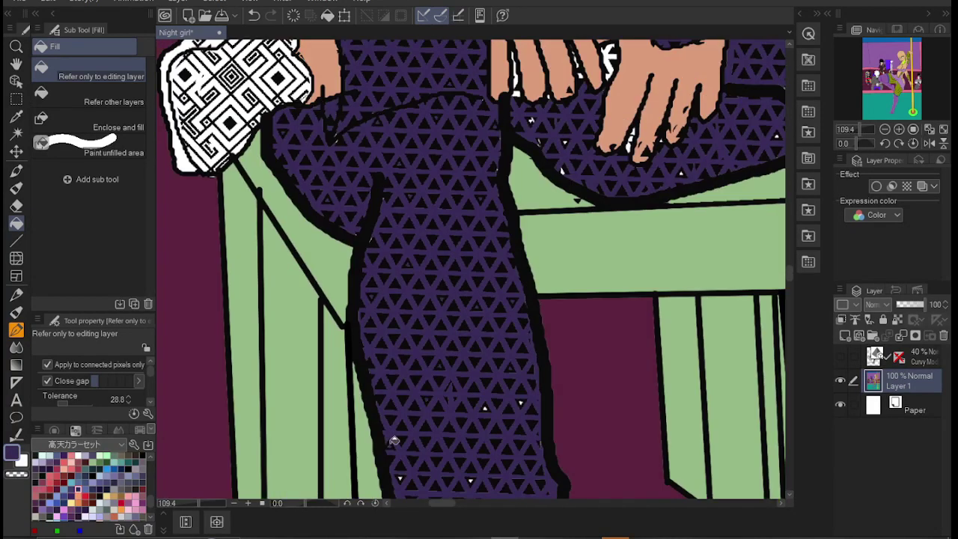
pyautogui.scroll(5, 632, 96)
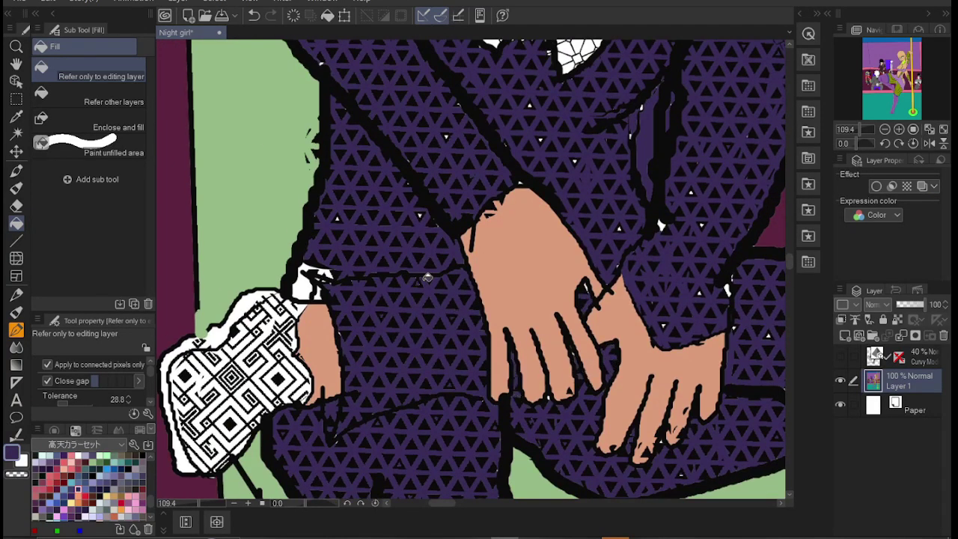
pyautogui.scroll(-5, 340, 266)
pyautogui.scroll(10, 385, 301)
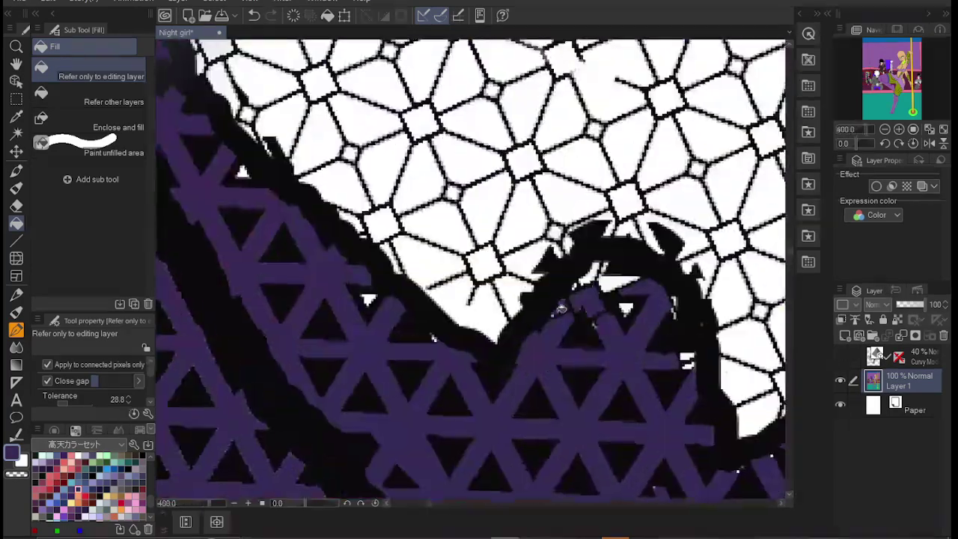
pyautogui.scroll(-6, 385, 301)
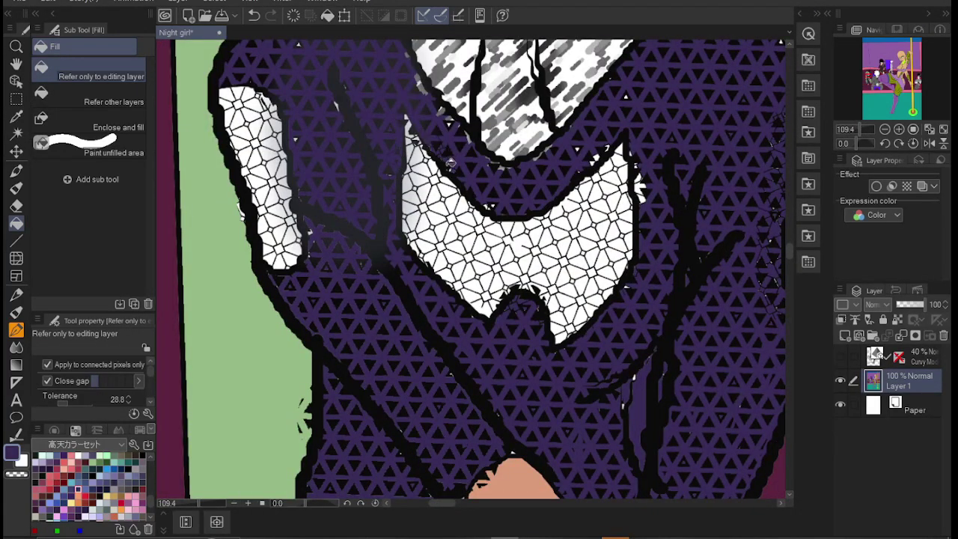
pyautogui.scroll(-3, 302, 41)
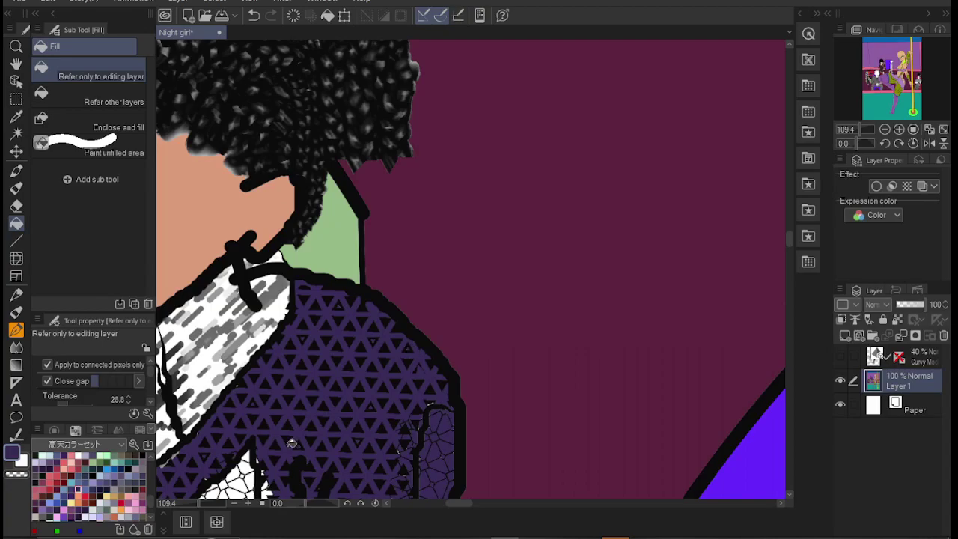
pyautogui.scroll(-5, 385, 306)
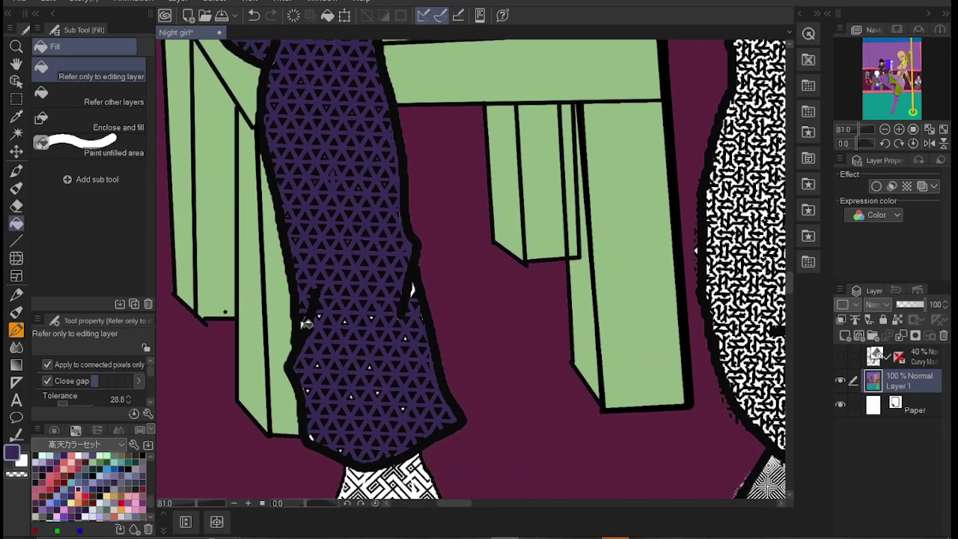
pyautogui.scroll(-4, 333, 391)
pyautogui.scroll(6, 492, 381)
# Step: Paint out the stray texture outside the seated man's trouser outlines with floor maroon, using the (WS) LineArt pen at size 26.8
pyautogui.press('p')
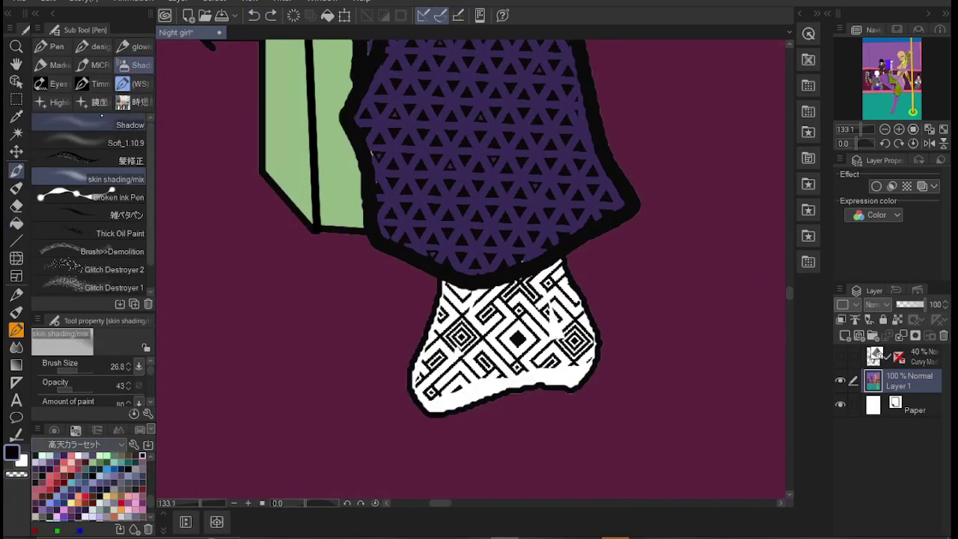
pyautogui.scroll(-5, 479, 270)
pyautogui.keyDown('alt'); pyautogui.click(390, 214); pyautogui.keyUp('alt')
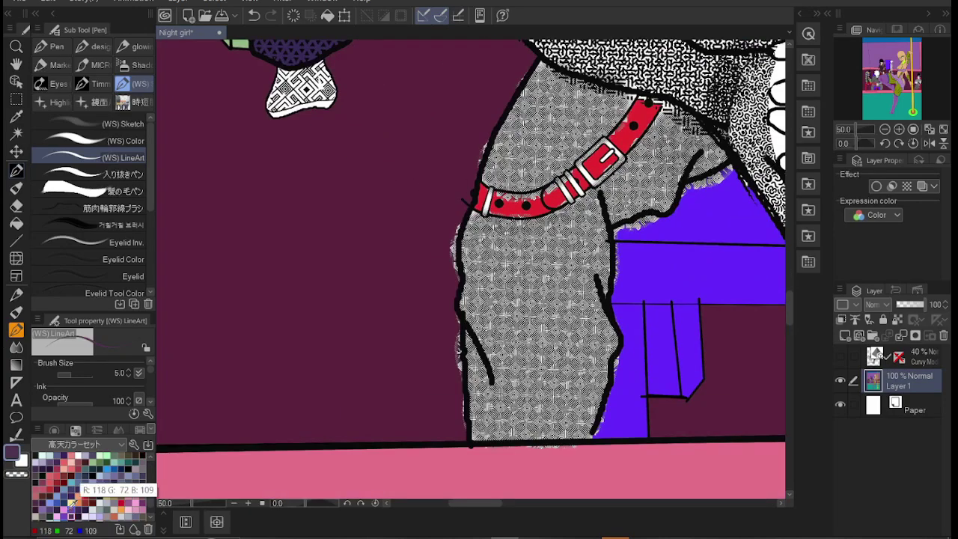
pyautogui.click(120, 444)
pyautogui.click(62, 375)
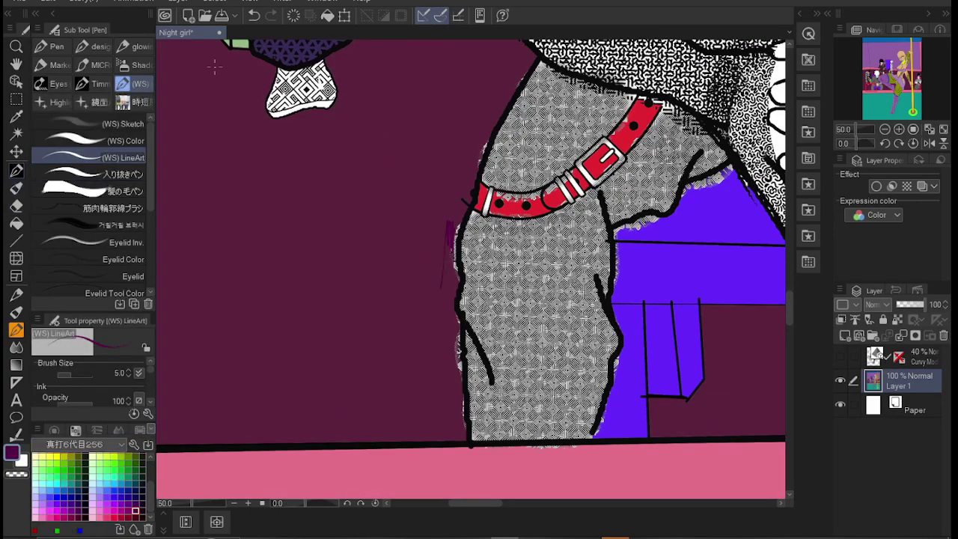
pyautogui.click(120, 444)
pyautogui.click(83, 225)
pyautogui.moveTo(64, 372); pyautogui.dragTo(75, 372)
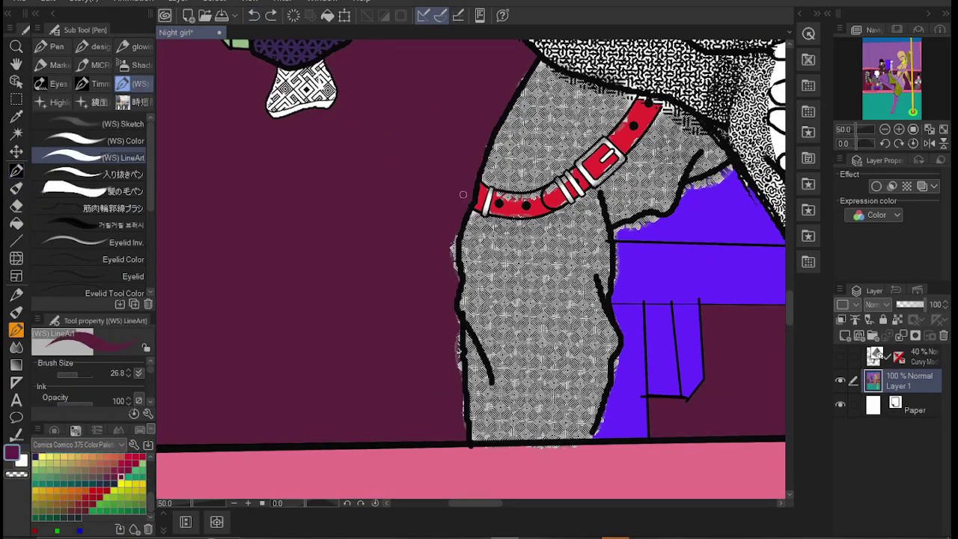
pyautogui.press('h')
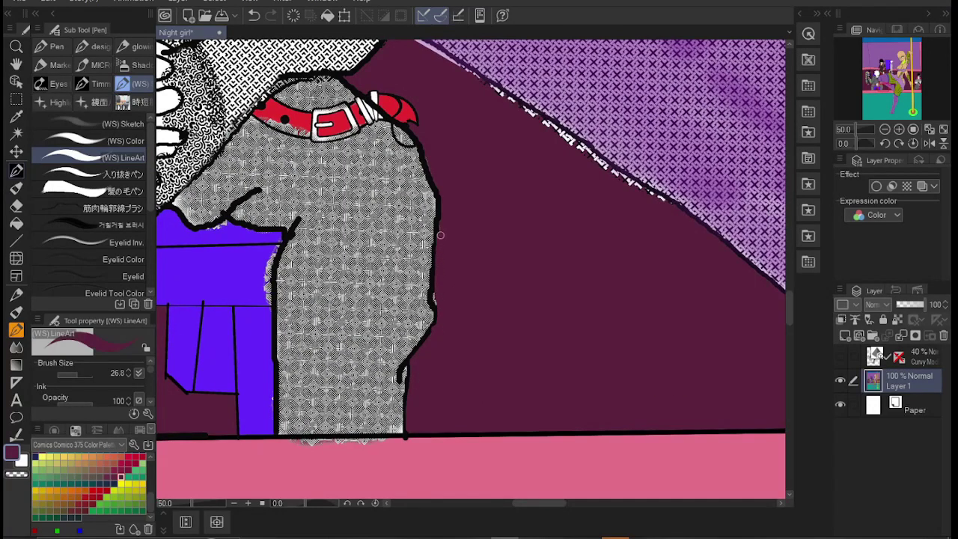
# Step: Cover the white specks beneath the dancer's raised thigh and around the walking man's calf with the floor maroon
pyautogui.scroll(5, 408, 116)
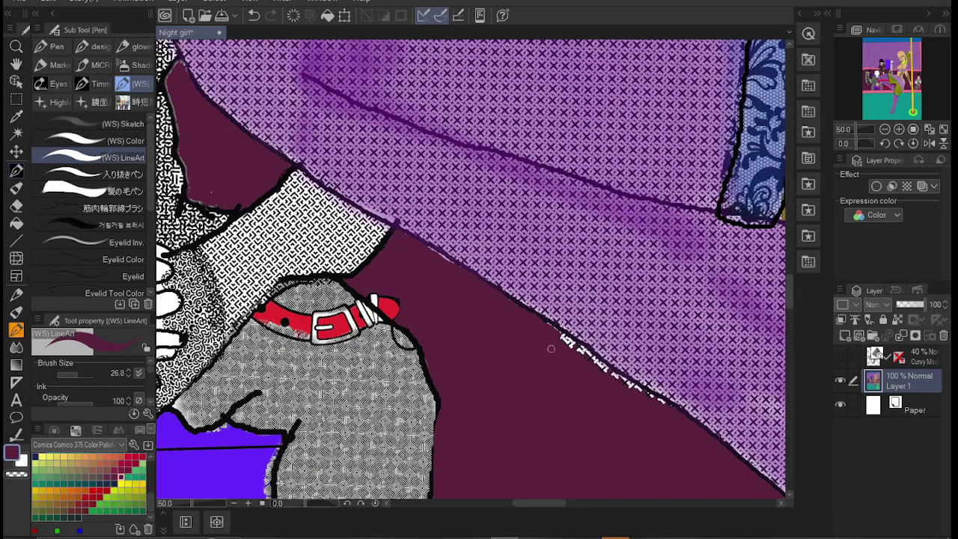
pyautogui.scroll(-3, 541, 378)
pyautogui.scroll(3, 467, 234)
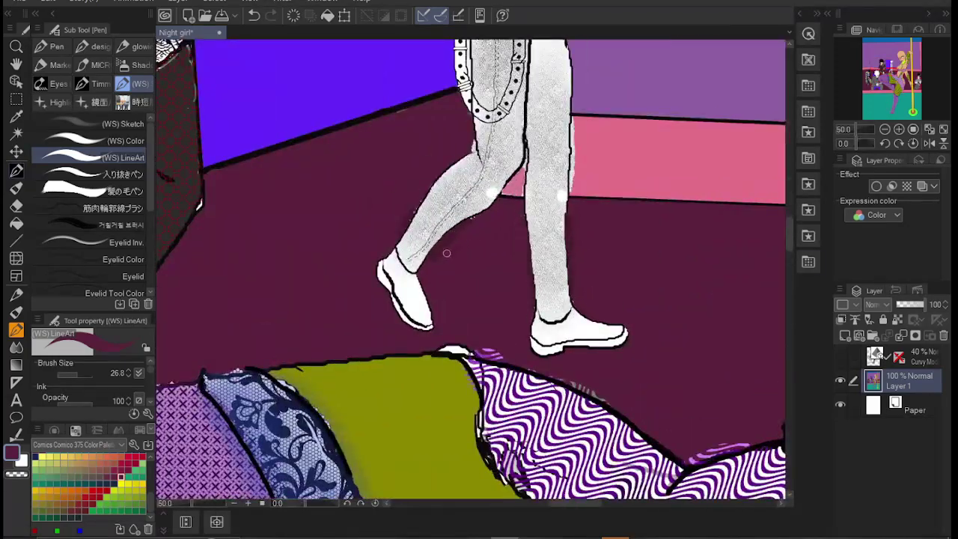
# Step: Paint over the stray texture beside the walking man's front leg with coral pink on the wall's pink band
pyautogui.keyDown('alt'); pyautogui.click(581, 150); pyautogui.keyUp('alt')
pyautogui.moveTo(578, 162)
pyautogui.mouseDown()
pyautogui.moveTo(579, 135)
pyautogui.moveTo(575, 187)
pyautogui.mouseUp()
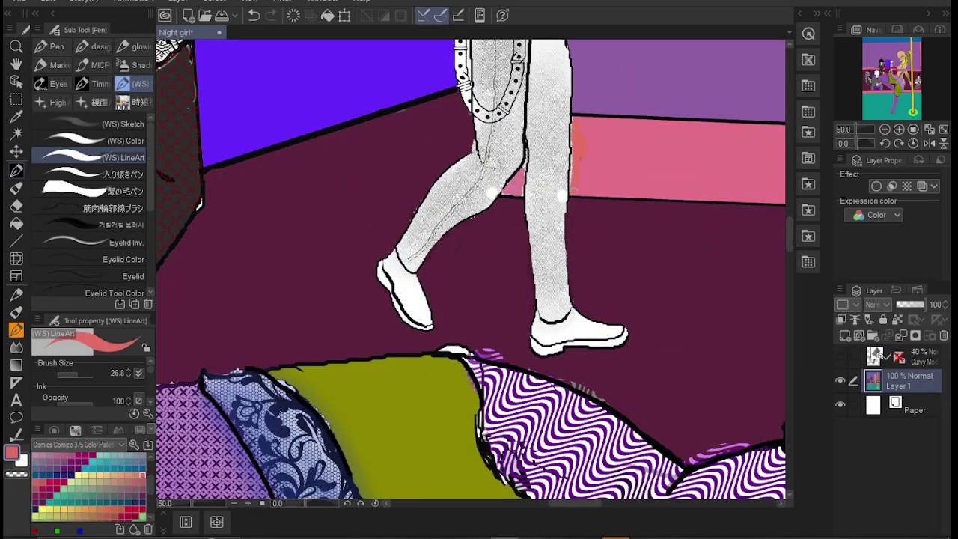
pyautogui.scroll(-6, 584, 163)
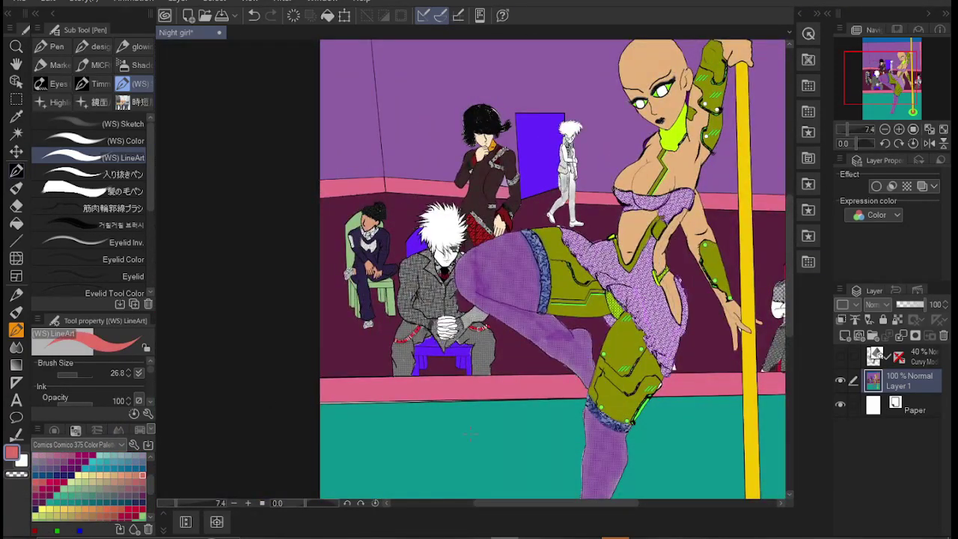
# Step: Try to fill the seated man's clasped hands with tan
pyautogui.press('g')
pyautogui.scroll(3, 447, 329)
pyautogui.click(450, 322)
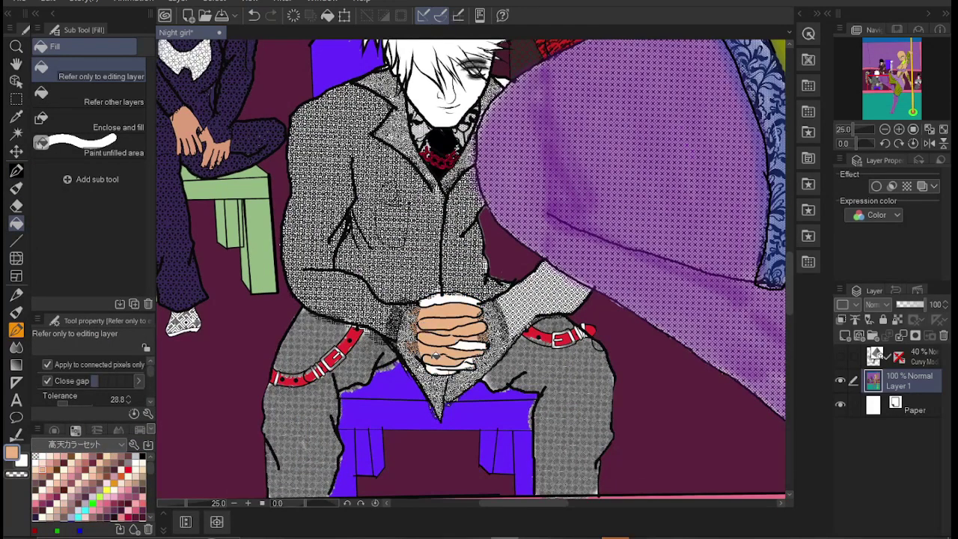
pyautogui.hotkey('ctrl', 'z')
# Step: Close line gaps in the seated man's hands, fill them with skin colour, and try a fill on his head
pyautogui.press('p')
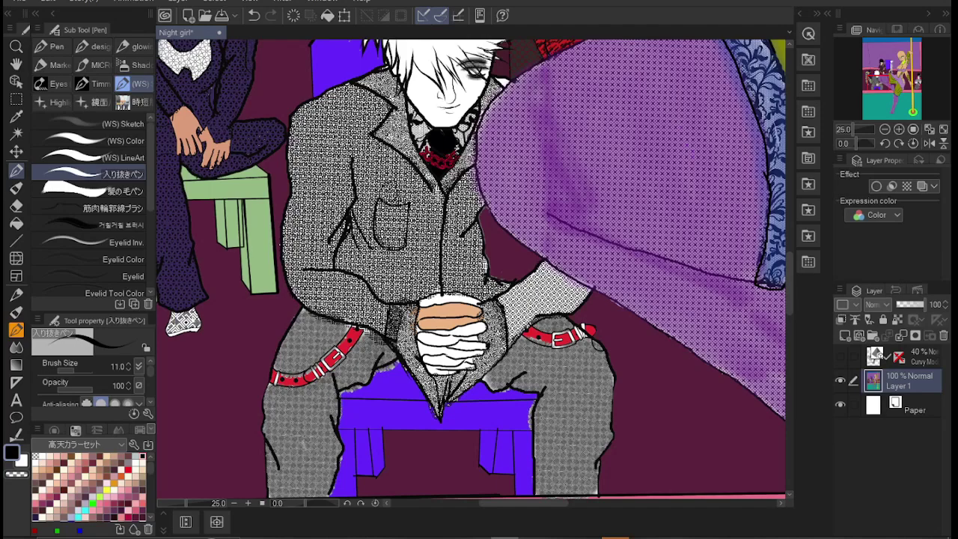
pyautogui.press('g')
pyautogui.click(449, 346)
pyautogui.click(446, 64)
pyautogui.scroll(5, 472, 270)
pyautogui.hotkey('ctrl', 'z')
# Step: Touch up the seated man's face lines in black at pen size 12.1 and fill his face pale peach and hair yellow
pyautogui.press('p')
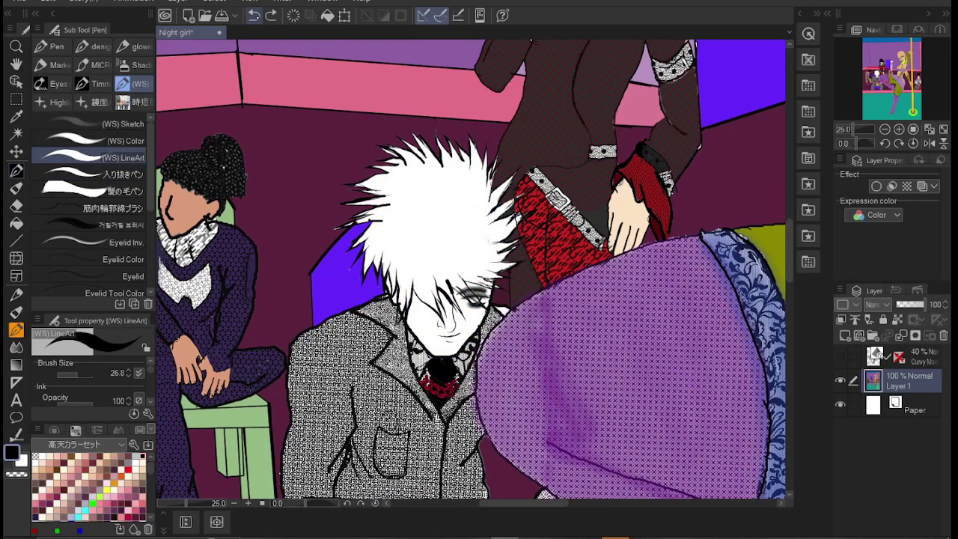
pyautogui.press('[')
pyautogui.press('[')
pyautogui.press('[')
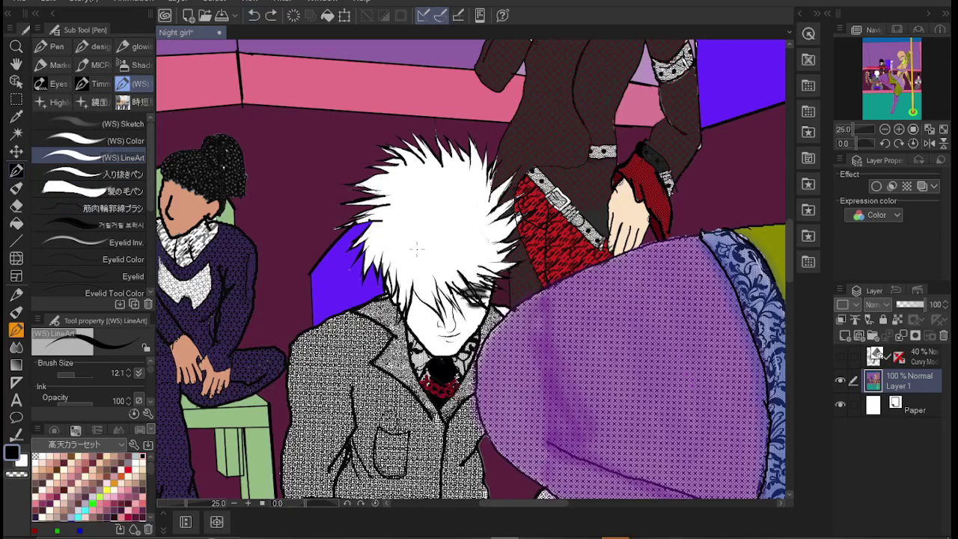
pyautogui.press('g')
pyautogui.click(450, 329)
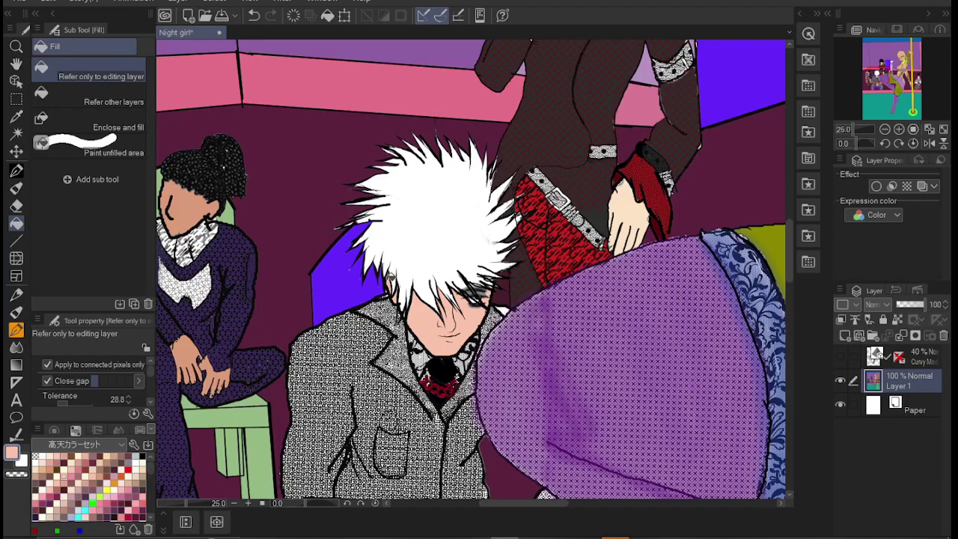
pyautogui.click(370, 210)
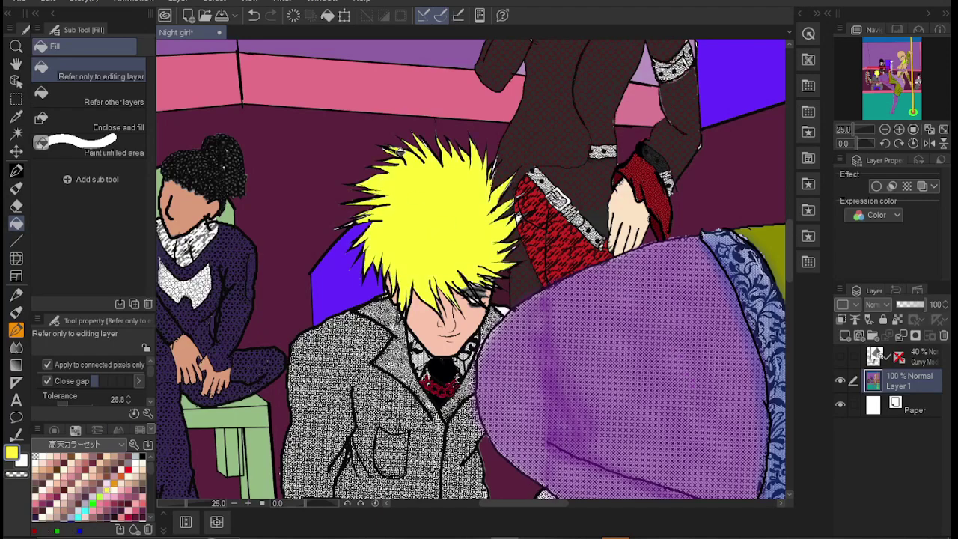
# Step: Fill the seated woman's chest and elbow patches with orange, and her collar and shoes with cyan
pyautogui.hotkey('ctrl', '0')
pyautogui.scroll(3, 392, 282)
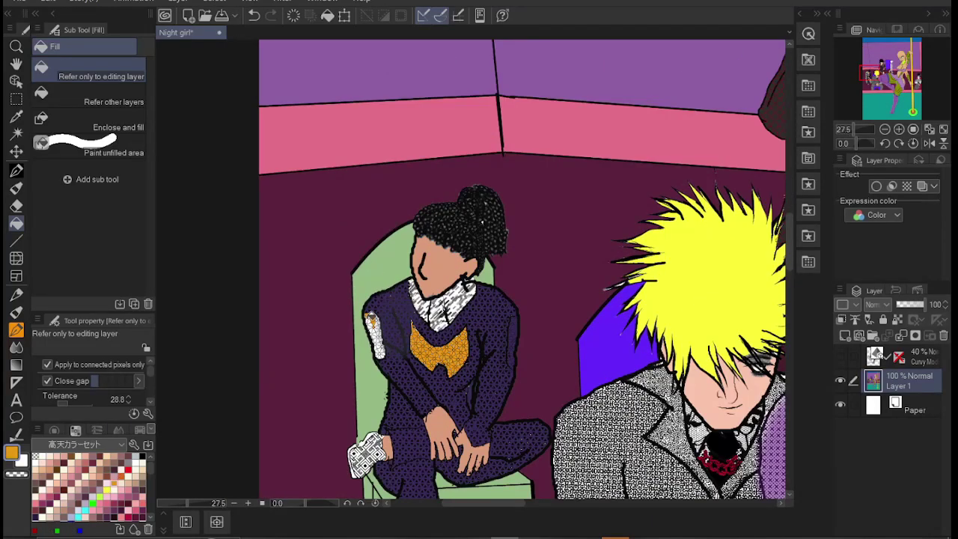
pyautogui.scroll(-5, 367, 444)
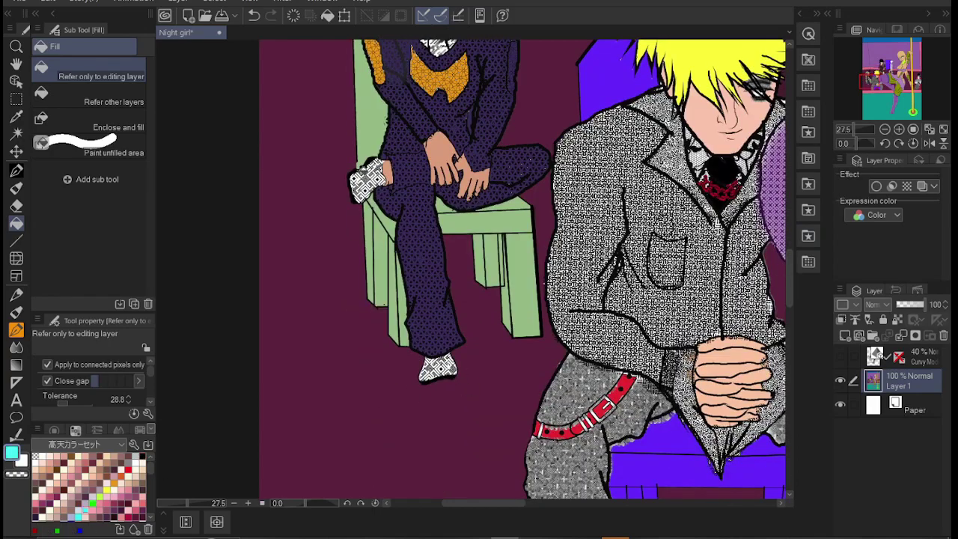
pyautogui.scroll(3, 454, 364)
pyautogui.click(449, 259)
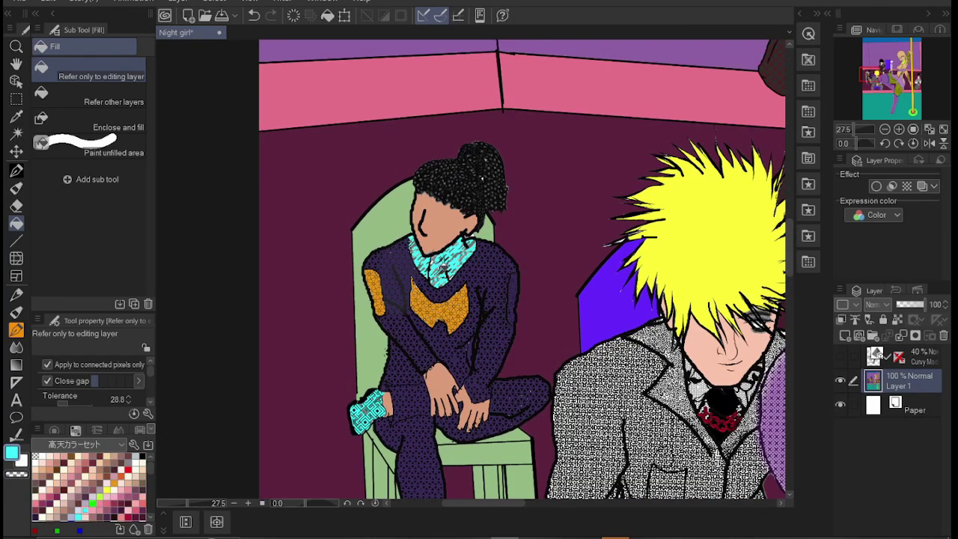
# Step: Try shading the walking man's trousers with blue hatching strokes using the 炎用ハッチング brush
pyautogui.hotkey('ctrl', '0')
pyautogui.scroll(3, 378, 254)
pyautogui.scroll(5, 378, 254)
pyautogui.press('b')
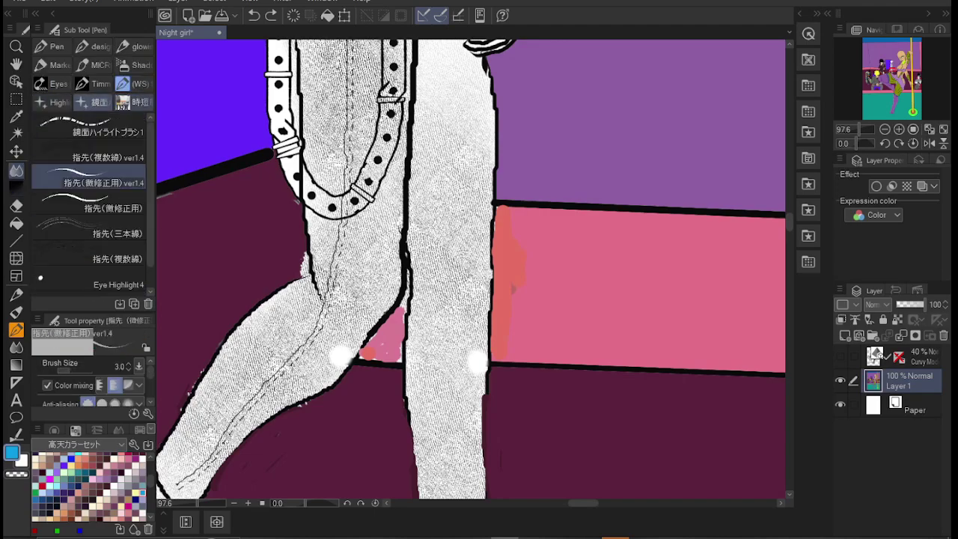
pyautogui.click(134, 196)
pyautogui.scroll(-2, 90, 260)
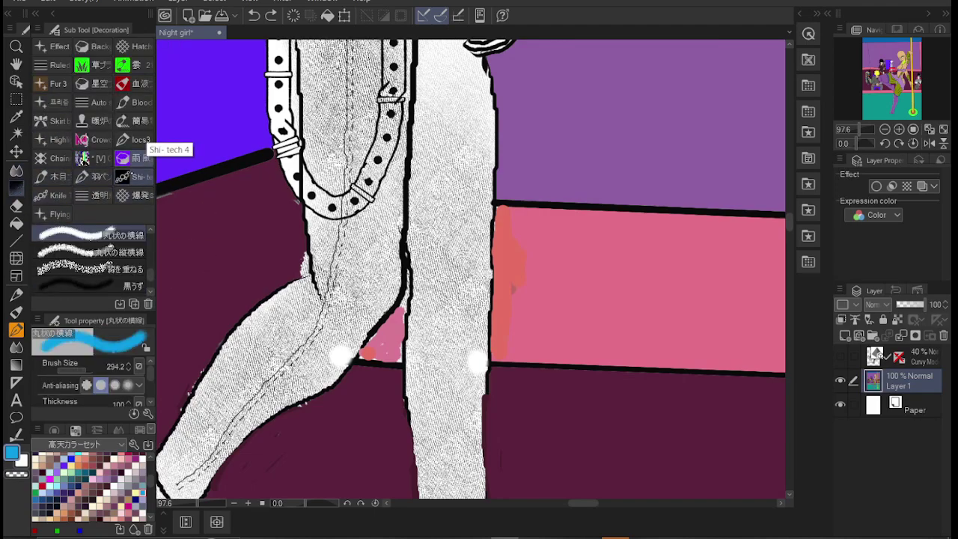
pyautogui.scroll(5, 89, 260)
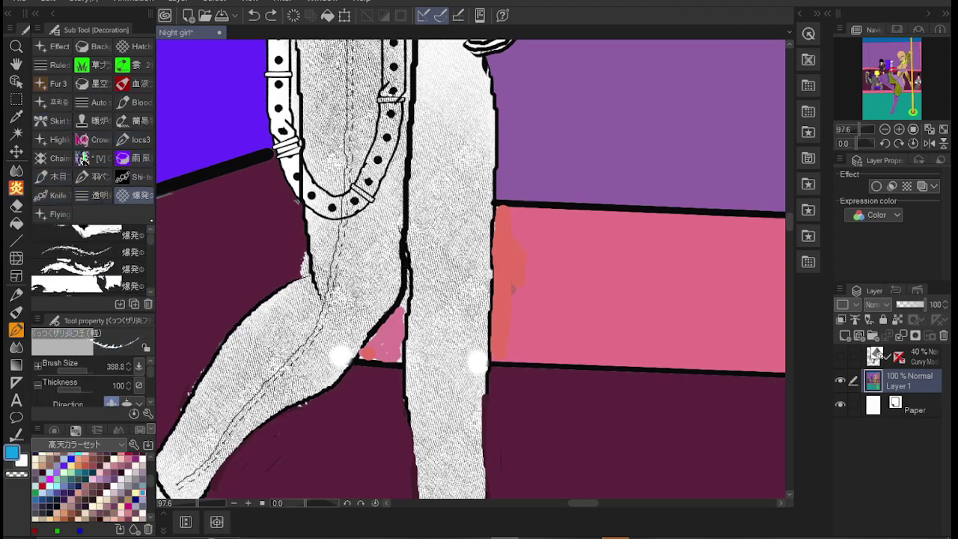
pyautogui.click(15, 170)
pyautogui.click(90, 235)
pyautogui.moveTo(431, 262); pyautogui.dragTo(449, 225)
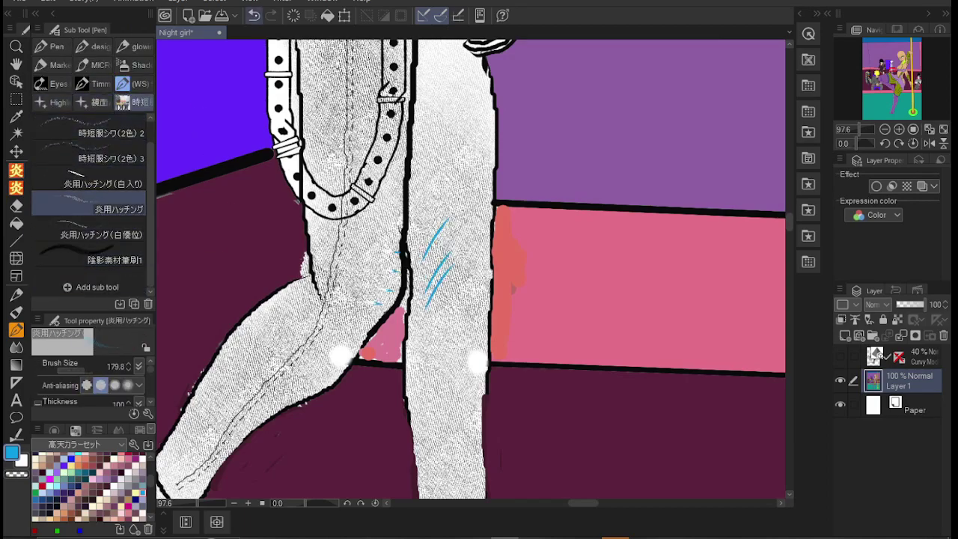
pyautogui.hotkey('ctrl', 'z')
# Step: Try long shading strokes down the walking man's front leg with the 陰影素材筆刷1 and 炎用ハッチング brushes
pyautogui.click(90, 260)
pyautogui.moveTo(415, 135); pyautogui.dragTo(438, 82)
pyautogui.moveTo(419, 420); pyautogui.dragTo(435, 68)
pyautogui.hotkey('ctrl', 'z')
pyautogui.click(104, 209)
pyautogui.moveTo(426, 139); pyautogui.dragTo(431, 292)
pyautogui.click(90, 158)
pyautogui.hotkey('ctrl', 'z')
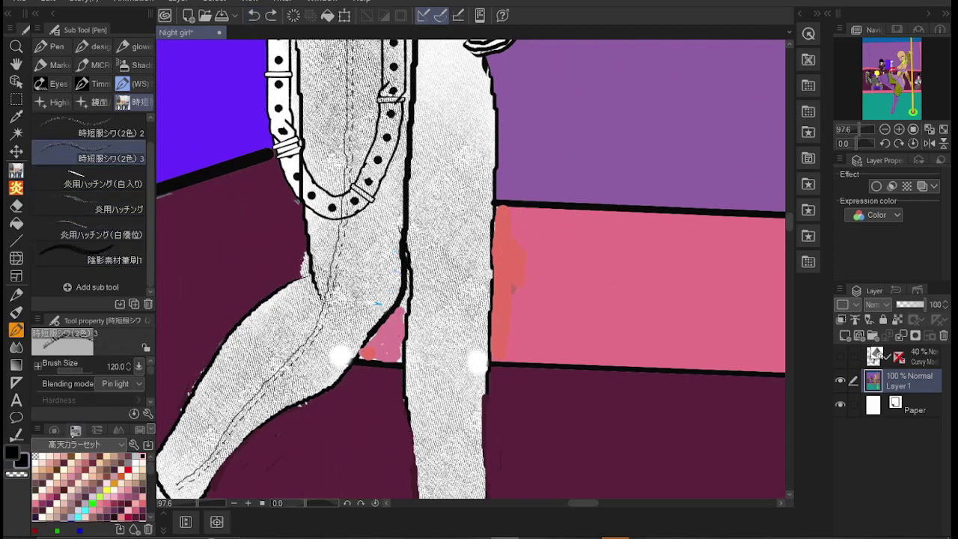
# Step: Try colouring the walking man's denim trousers with the LINE and Denim Brush decoration brushes, setting Denim Brush blending to Vivid light
pyautogui.click(16, 170)
pyautogui.scroll(-5, 90, 263)
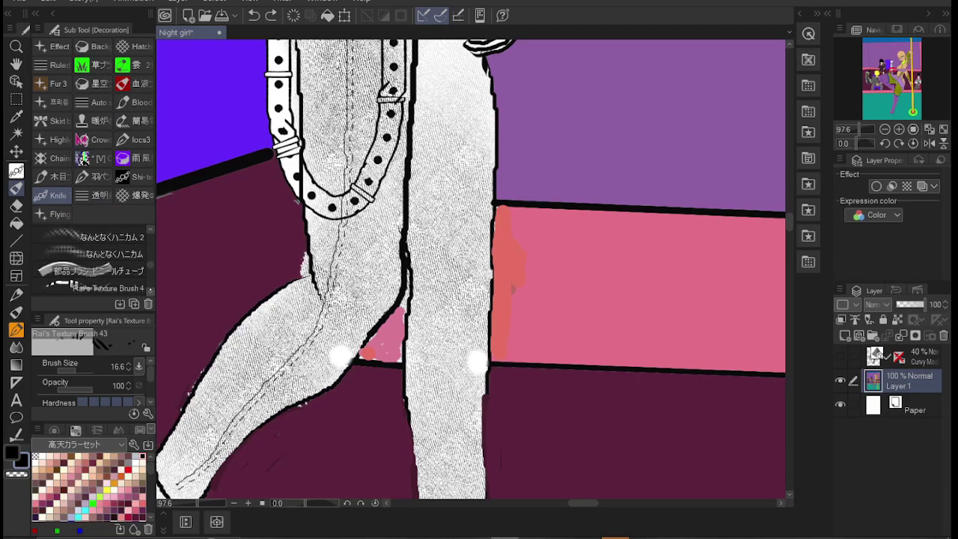
pyautogui.click(90, 244)
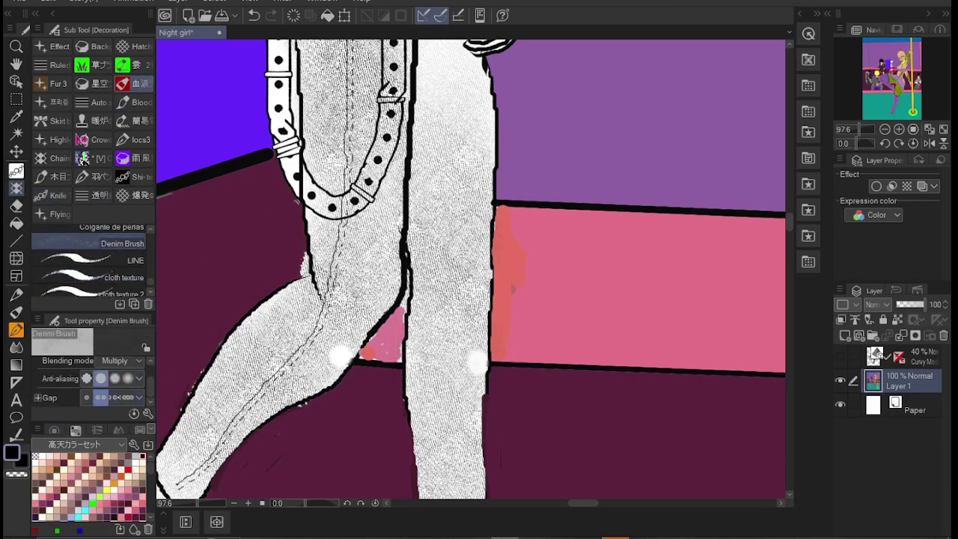
pyautogui.click(105, 277)
pyautogui.click(90, 260)
pyautogui.click(120, 383)
pyautogui.click(105, 314)
pyautogui.moveTo(239, 352); pyautogui.dragTo(307, 307)
pyautogui.hotkey('ctrl', '-')
pyautogui.hotkey('ctrl', '-')
pyautogui.hotkey('ctrl', '-')
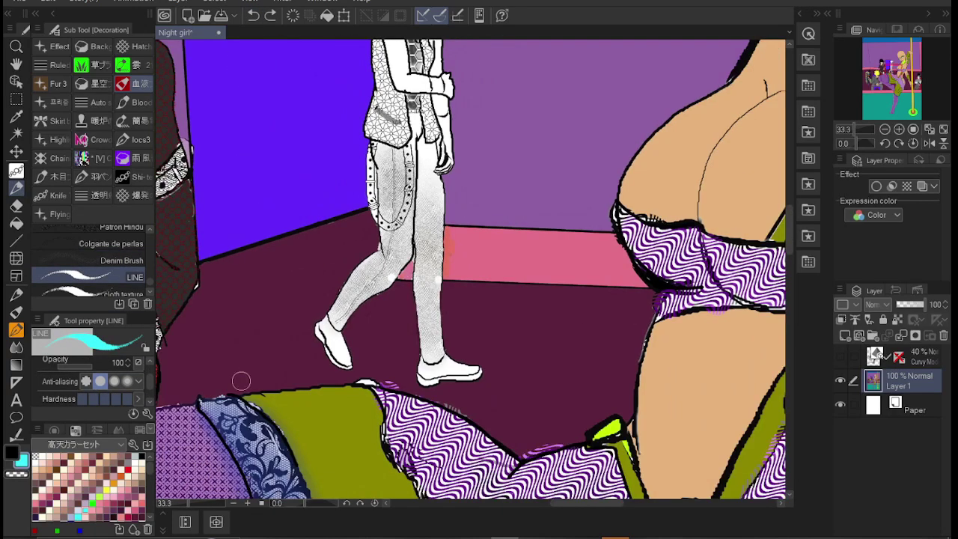
pyautogui.click(126, 378)
pyautogui.hotkey('ctrl', '-')
pyautogui.hotkey('ctrl', '-')
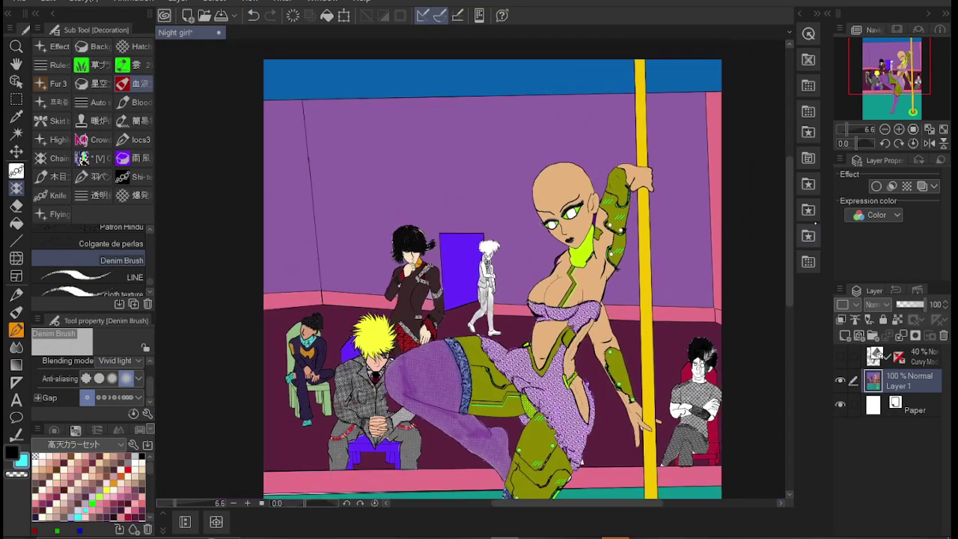
# Step: Thicken the black outline at the back and crown of the walking man's spiky hair with the 入り抜きペン pen at size 5.8
pyautogui.hotkey('ctrl', '+')
pyautogui.hotkey('ctrl', '+')
pyautogui.hotkey('ctrl', '+')
pyautogui.hotkey('ctrl', '+')
pyautogui.scroll(5, 472, 270)
pyautogui.press('p')
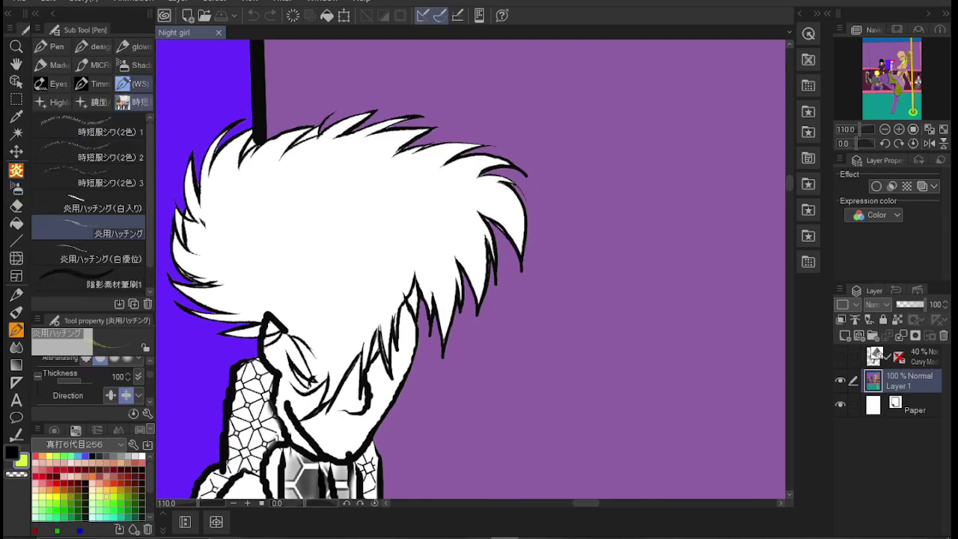
pyautogui.moveTo(168, 222); pyautogui.dragTo(210, 274)
pyautogui.press('[')
pyautogui.press('[')
pyautogui.press('[')
pyautogui.press('[')
pyautogui.press('[')
pyautogui.moveTo(225, 96); pyautogui.dragTo(196, 199)
pyautogui.moveTo(307, 116); pyautogui.dragTo(241, 154)
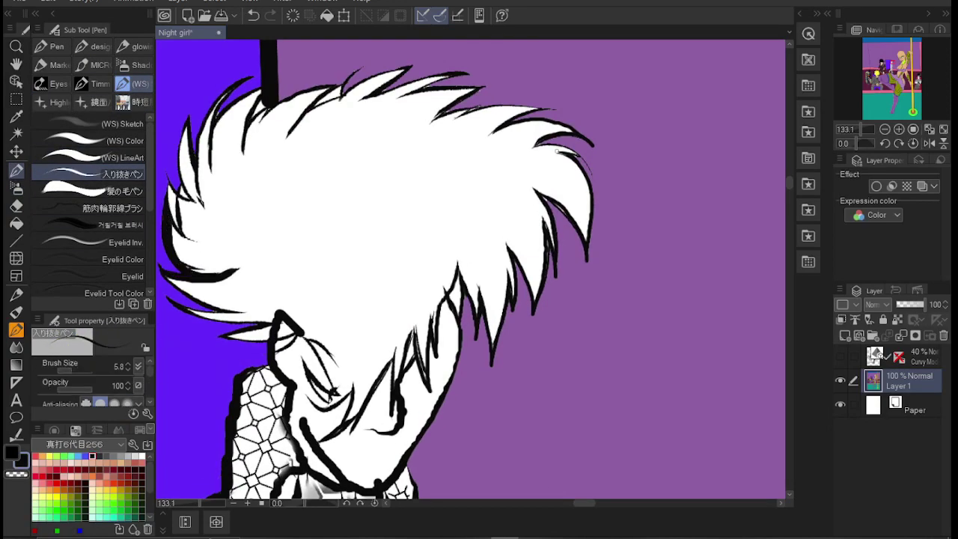
# Step: Ink the walking man's front hair spikes, fringe strands and the lines beside his ear with the black pen
pyautogui.moveTo(554, 105); pyautogui.dragTo(433, 132)
pyautogui.moveTo(551, 139); pyautogui.dragTo(524, 158)
pyautogui.moveTo(443, 301)
pyautogui.mouseDown()
pyautogui.moveTo(420, 383)
pyautogui.moveTo(322, 442)
pyautogui.mouseUp()
pyautogui.moveTo(322, 333); pyautogui.dragTo(339, 367)
# Step: Fill the walking man's shoes with dark red, and their soles and the rear part of his hanging belt with dark grey
pyautogui.scroll(-4, 472, 269)
pyautogui.press('g')
pyautogui.click(225, 360)
pyautogui.click(475, 409)
pyautogui.scroll(-2, 472, 269)
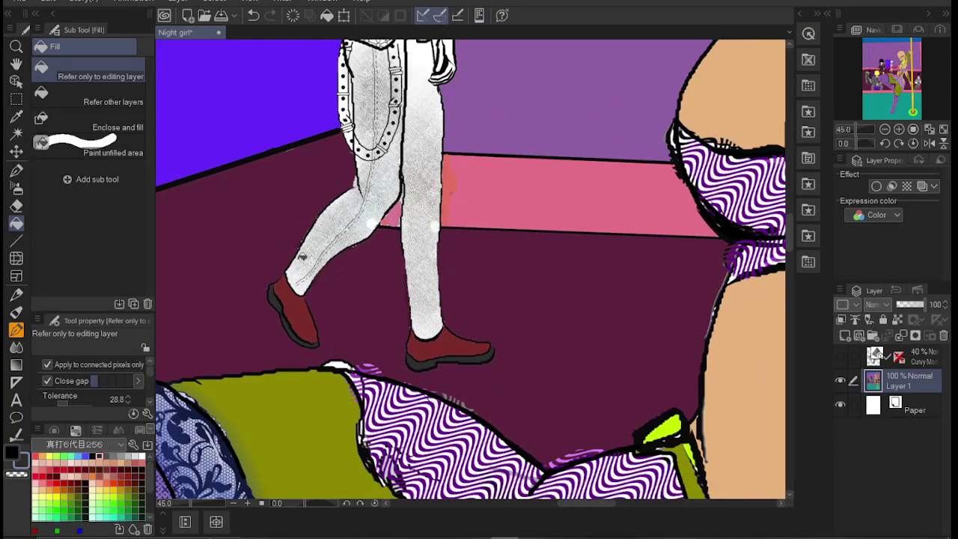
pyautogui.scroll(4, 471, 270)
pyautogui.click(290, 73)
# Step: Erase the denim texture from the walking man's thigh inside the hanging belt loop with the Hard eraser at size 34.5
pyautogui.press('e')
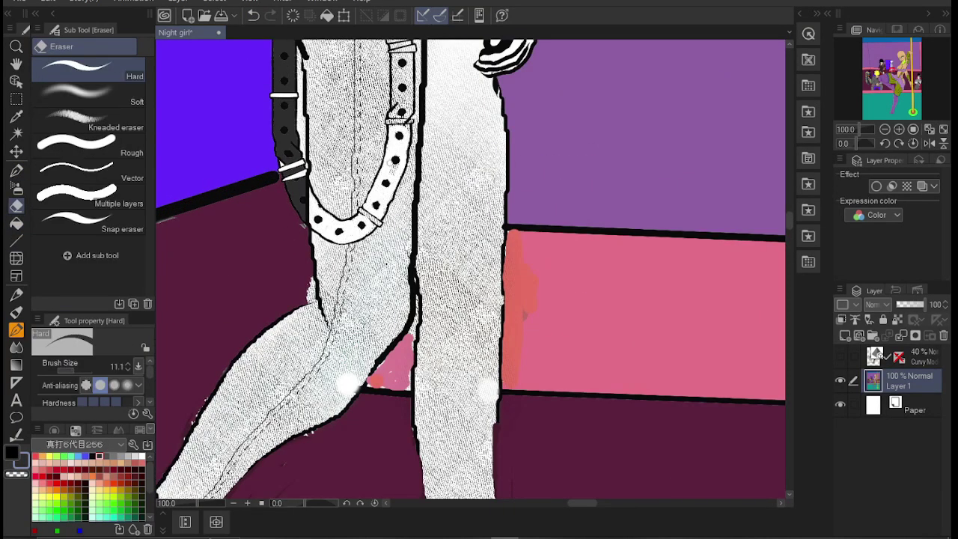
pyautogui.scroll(5, 472, 270)
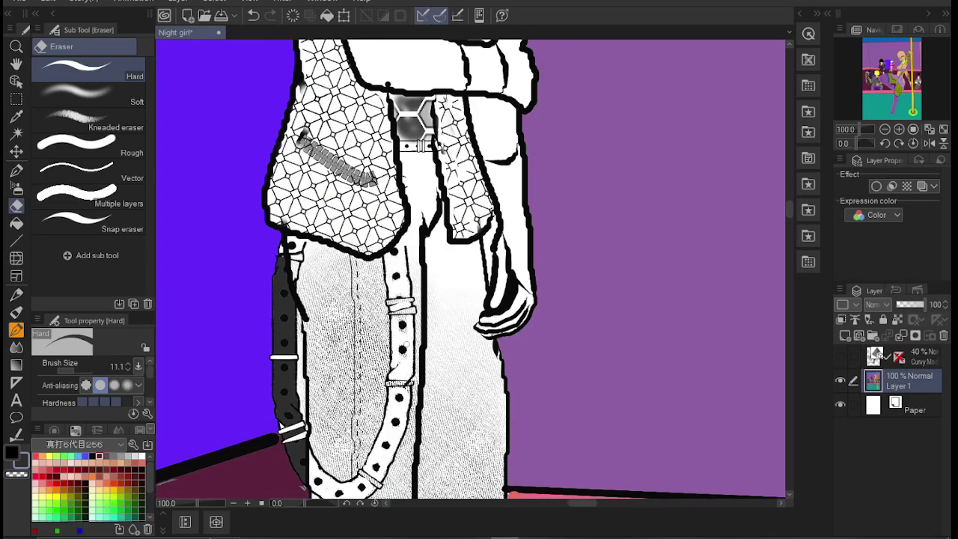
pyautogui.press(']')
pyautogui.press(']')
pyautogui.press(']')
pyautogui.press(']')
pyautogui.moveTo(314, 262); pyautogui.dragTo(352, 389)
pyautogui.moveTo(367, 270); pyautogui.dragTo(337, 464)
pyautogui.moveTo(299, 239); pyautogui.dragTo(296, 337)
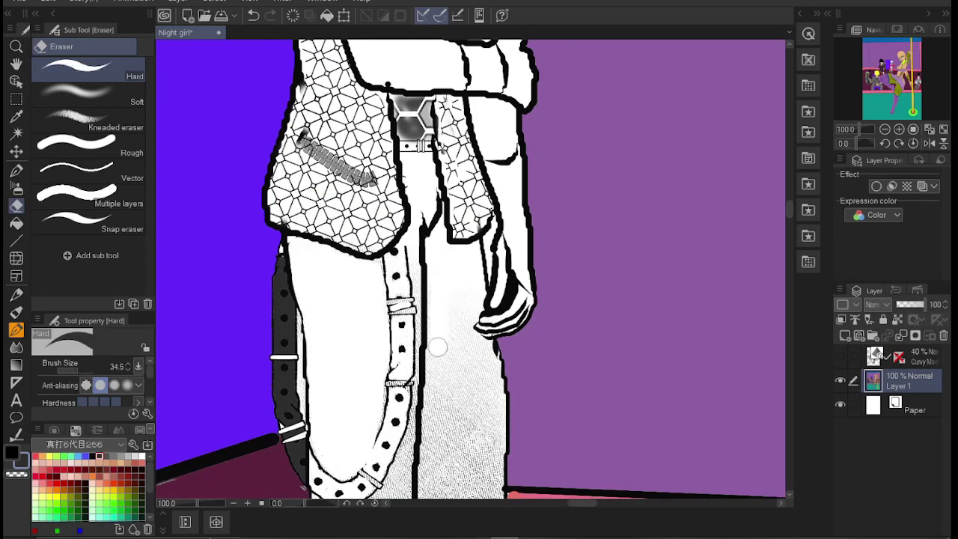
# Step: Erase the denim texture from the walking man's straight front leg and his bent rear leg
pyautogui.moveTo(431, 284); pyautogui.dragTo(434, 494)
pyautogui.scroll(-6, 472, 299)
pyautogui.scroll(-1, 464, 150)
pyautogui.moveTo(464, 154)
pyautogui.mouseDown()
pyautogui.moveTo(460, 401)
pyautogui.moveTo(459, 215)
pyautogui.moveTo(470, 254)
pyautogui.moveTo(459, 315)
pyautogui.moveTo(483, 178)
pyautogui.moveTo(384, 157)
pyautogui.moveTo(379, 248)
pyautogui.moveTo(420, 126)
pyautogui.moveTo(344, 267)
pyautogui.moveTo(295, 292)
pyautogui.moveTo(336, 212)
pyautogui.moveTo(366, 217)
pyautogui.moveTo(352, 285)
pyautogui.mouseUp()
# Step: Erase the leftover trouser texture along the outlines with a smaller eraser and repair the leg lines with the black pen at size 5.8
pyautogui.scroll(1, 365, 283)
pyautogui.press('[')
pyautogui.press('[')
pyautogui.press('[')
pyautogui.press('[')
pyautogui.scroll(5, 366, 283)
pyautogui.moveTo(539, 191)
pyautogui.mouseDown()
pyautogui.moveTo(586, 248)
pyautogui.moveTo(408, 352)
pyautogui.mouseUp()
pyautogui.moveTo(450, 67); pyautogui.dragTo(449, 318)
pyautogui.press('p')
pyautogui.moveTo(410, 161)
pyautogui.mouseDown()
pyautogui.moveTo(460, 163)
pyautogui.moveTo(464, 193)
pyautogui.mouseUp()
pyautogui.scroll(-7, 524, 303)
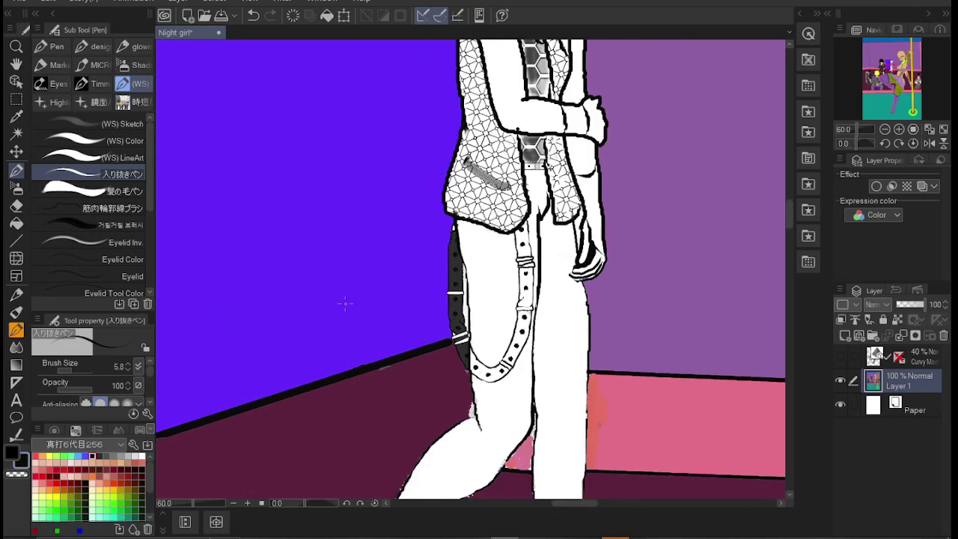
# Step: Fill the gaps of the walking man's hexagon-patterned shirt with golden yellow
pyautogui.press('g')
pyautogui.scroll(5, 472, 269)
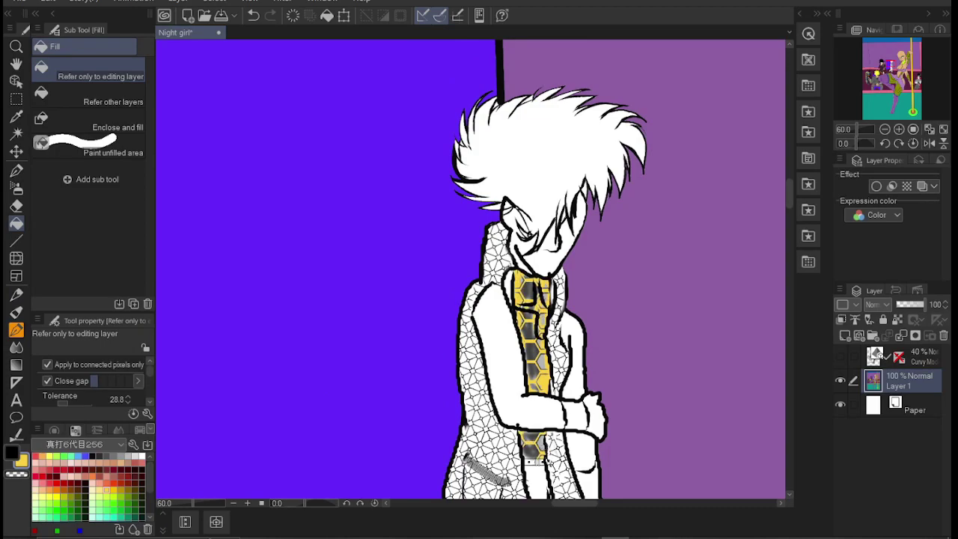
# Step: Fill the walking man's face and arms with tan skin colour and his shoes with dark red-brown
pyautogui.scroll(-3, 472, 270)
pyautogui.click(102, 455)
pyautogui.click(517, 150)
pyautogui.click(573, 157)
pyautogui.scroll(3, 472, 270)
pyautogui.click(540, 292)
pyautogui.scroll(-3, 472, 269)
pyautogui.click(100, 455)
pyautogui.click(470, 321)
pyautogui.click(492, 254)
# Step: Fill the walking man's trousers with dark blue and his wristband with deep indigo
pyautogui.scroll(-2, 89, 487)
pyautogui.click(128, 498)
pyautogui.click(516, 374)
pyautogui.click(468, 277)
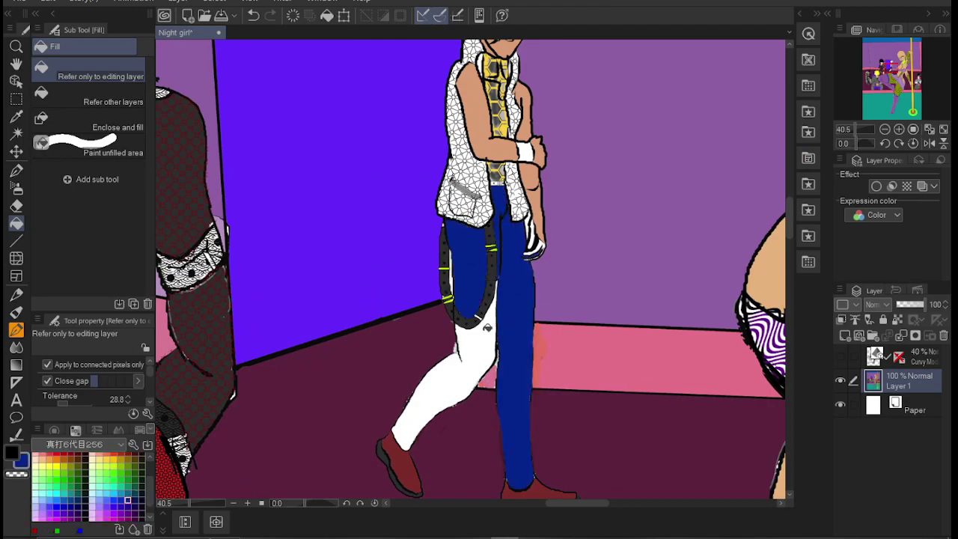
pyautogui.click(434, 374)
pyautogui.click(455, 273)
pyautogui.click(525, 152)
pyautogui.scroll(-3, 105, 501)
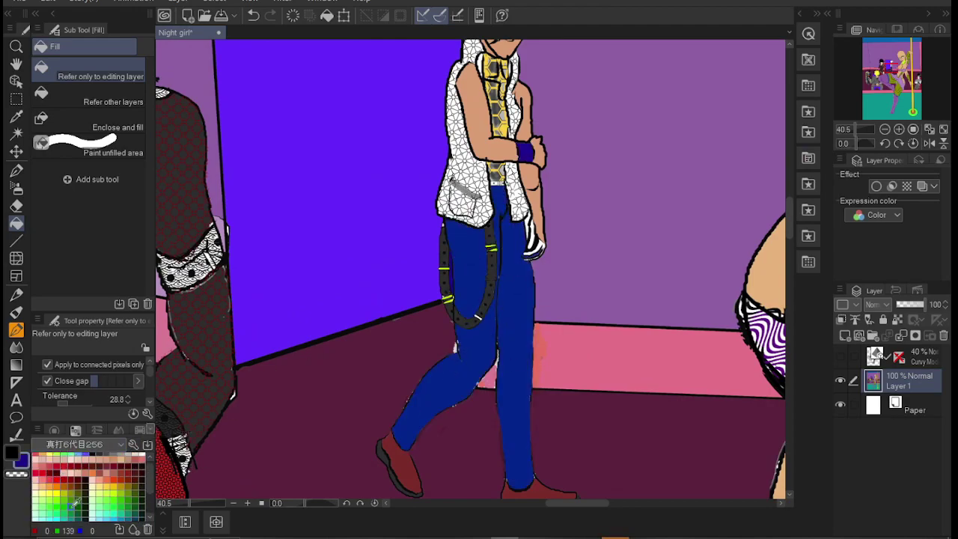
# Step: Fill the walking man's patterned vest and its pocket area with dark red
pyautogui.click(453, 112)
pyautogui.click(464, 110)
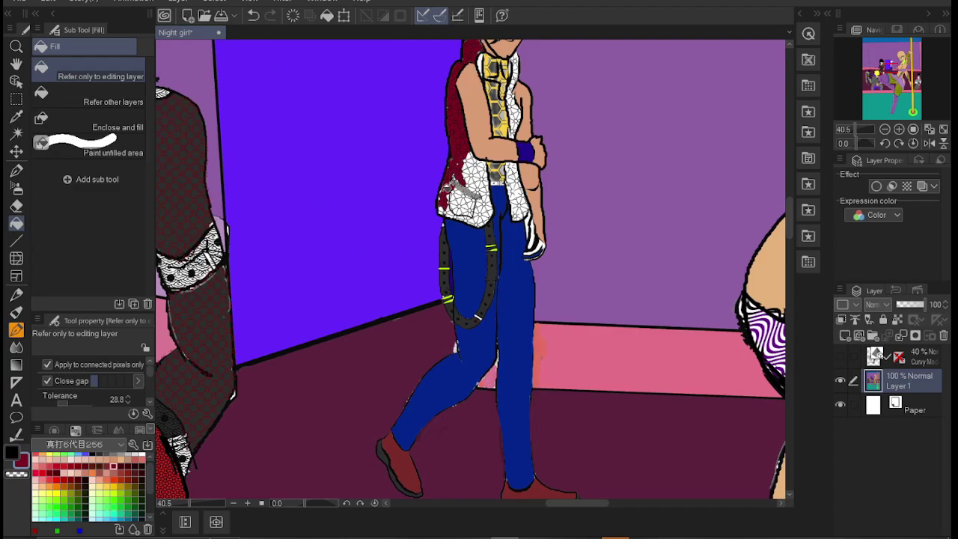
pyautogui.click(449, 202)
pyautogui.click(478, 215)
pyautogui.click(481, 199)
pyautogui.click(463, 180)
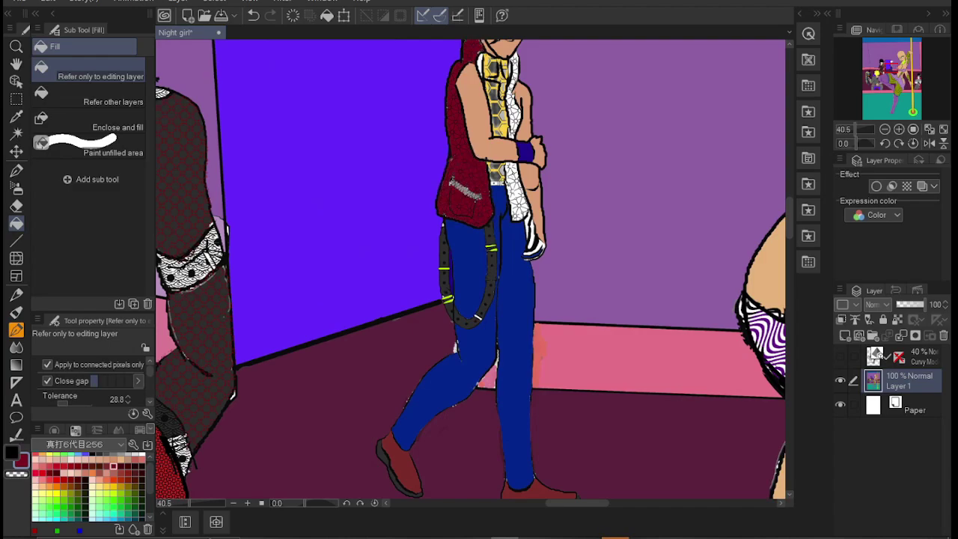
# Step: Fill the club's back wall behind the audience figures with bright purple
pyautogui.scroll(5, 477, 45)
pyautogui.moveTo(449, 150)
pyautogui.mouseDown()
pyautogui.moveTo(577, 310)
pyautogui.moveTo(591, 399)
pyautogui.mouseUp()
pyautogui.scroll(-5, 603, 204)
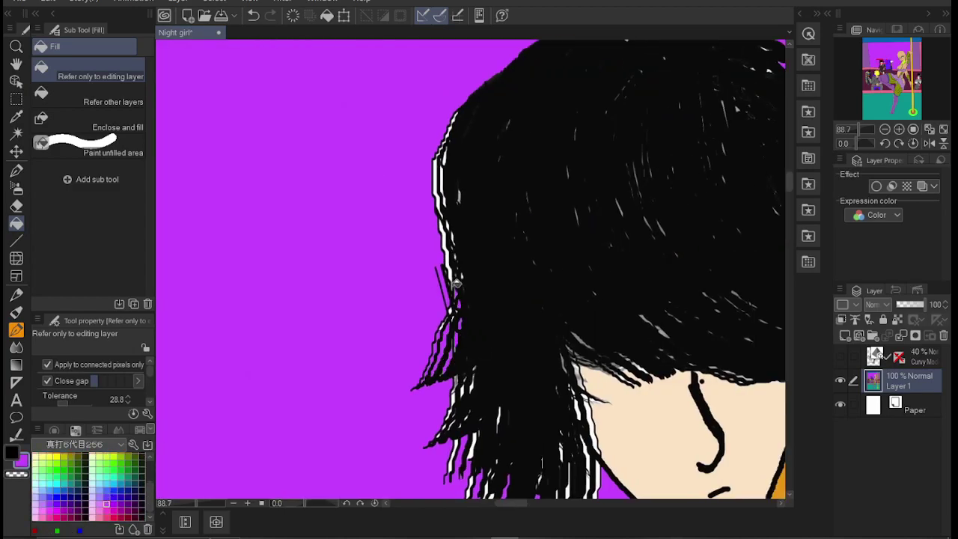
pyautogui.scroll(-2, 529, 347)
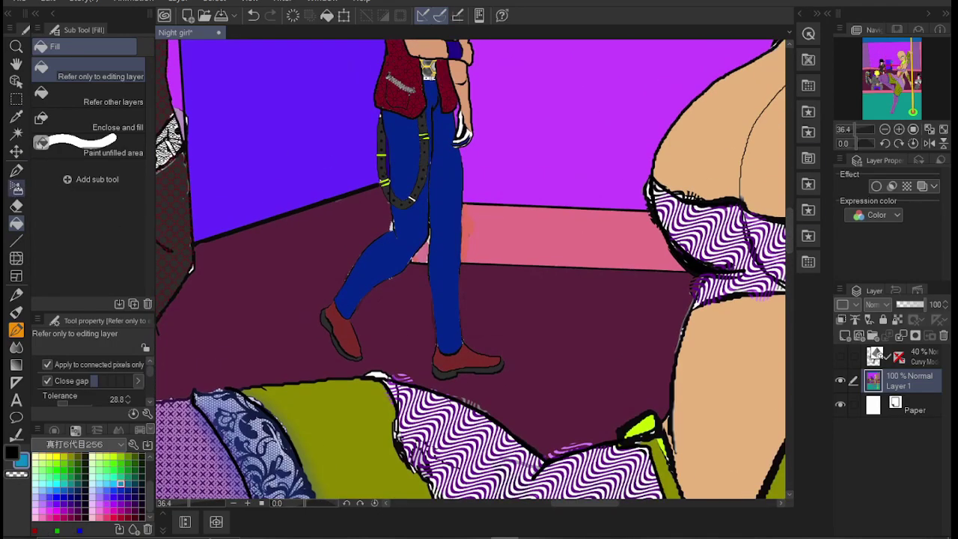
# Step: Add torn holes to the thighs and knees of the walking man's jeans with the torn clothes decoration brushes
pyautogui.click(16, 187)
pyautogui.click(90, 253)
pyautogui.click(414, 225)
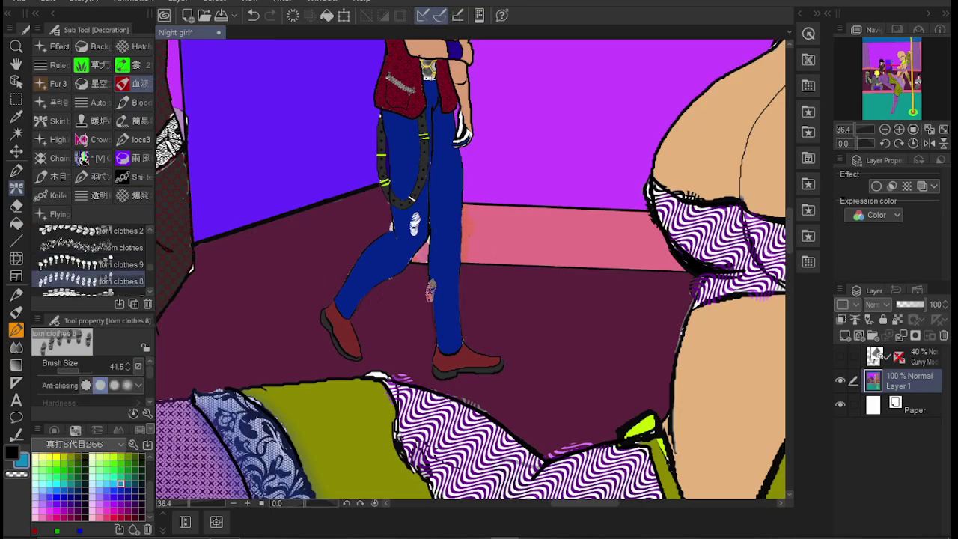
pyautogui.click(449, 179)
pyautogui.click(450, 242)
# Step: Texture both legs of the walking man's jeans in lighter blue with the Denim Brush
pyautogui.click(133, 195)
pyautogui.click(136, 121)
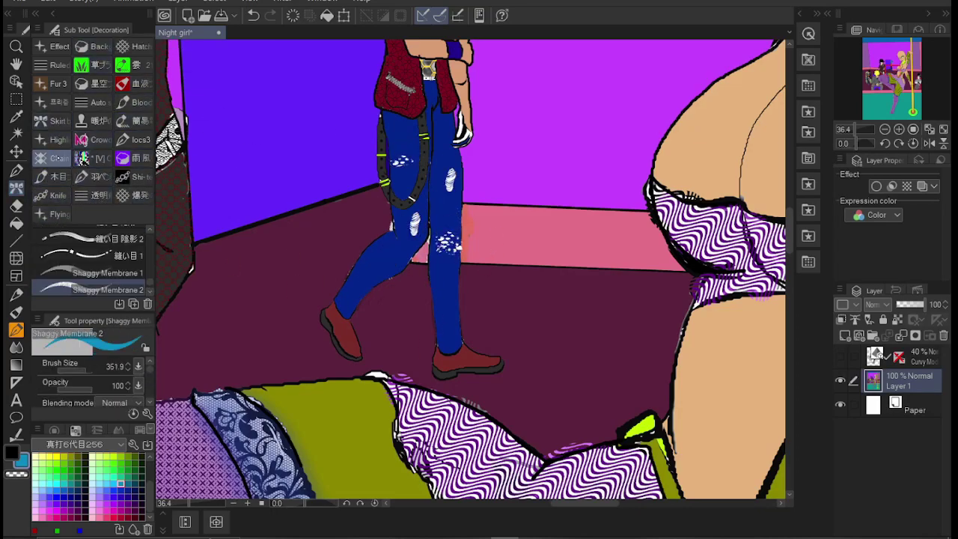
pyautogui.click(136, 194)
pyautogui.click(137, 139)
pyautogui.click(136, 120)
pyautogui.click(136, 102)
pyautogui.click(136, 83)
pyautogui.click(120, 227)
pyautogui.scroll(5, 385, 255)
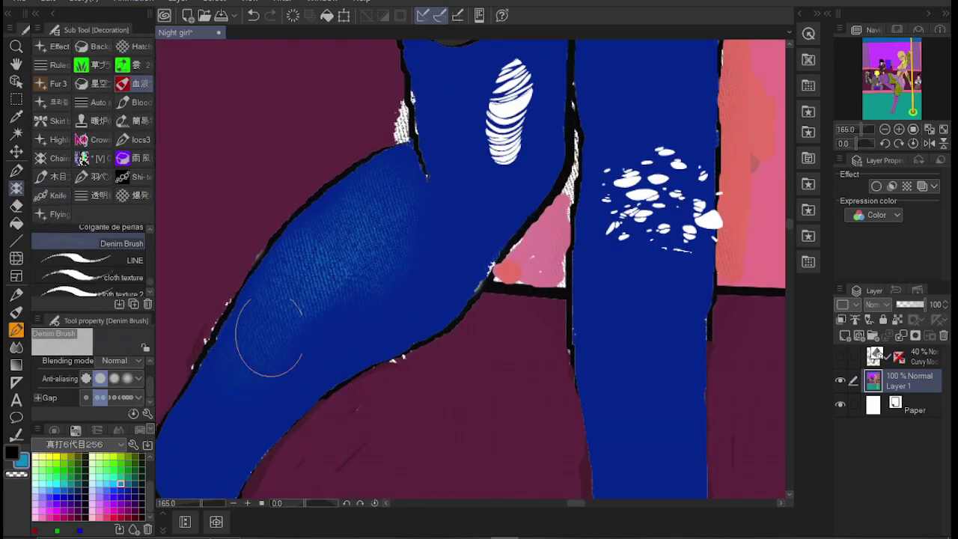
pyautogui.moveTo(247, 352)
pyautogui.mouseDown()
pyautogui.moveTo(350, 346)
pyautogui.moveTo(524, 150)
pyautogui.mouseUp()
pyautogui.scroll(-4, 525, 150)
pyautogui.moveTo(633, 439)
pyautogui.mouseDown()
pyautogui.moveTo(589, 139)
pyautogui.moveTo(435, 384)
pyautogui.moveTo(434, 434)
pyautogui.moveTo(419, 404)
pyautogui.moveTo(443, 454)
pyautogui.mouseUp()
# Step: Darken and texture the walking man's shoes with the cloth texture brush
pyautogui.click(112, 277)
pyautogui.scroll(5, 99, 500)
pyautogui.moveTo(621, 464)
pyautogui.mouseDown()
pyautogui.moveTo(616, 420)
pyautogui.moveTo(704, 479)
pyautogui.moveTo(666, 454)
pyautogui.mouseUp()
pyautogui.moveTo(389, 420)
pyautogui.mouseDown()
pyautogui.moveTo(405, 367)
pyautogui.moveTo(442, 457)
pyautogui.mouseUp()
pyautogui.scroll(-5, 614, 271)
pyautogui.moveTo(614, 271); pyautogui.dragTo(734, 296)
pyautogui.scroll(8, 614, 271)
# Step: Fill the torn holes in the walking man's jeans with his tan skin colour
pyautogui.press('g')
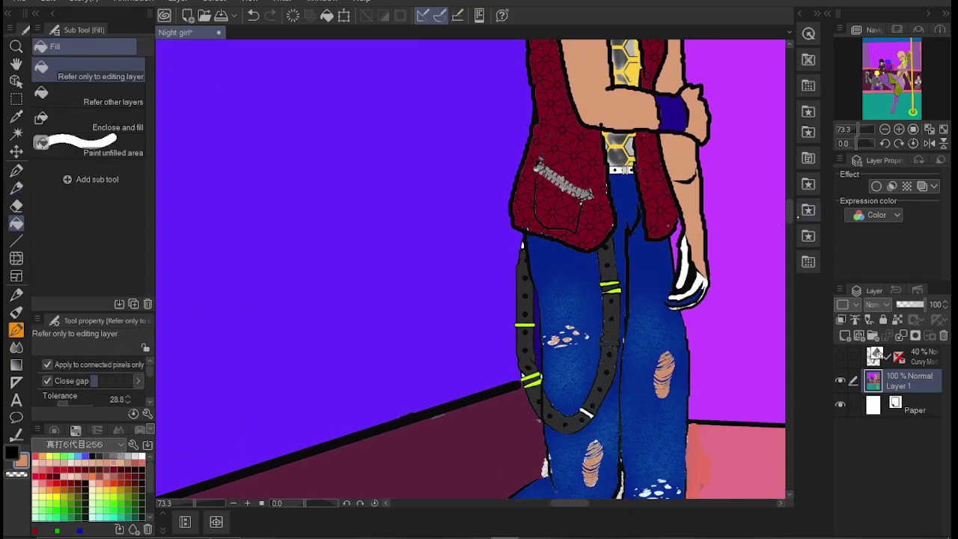
pyautogui.scroll(-7, 673, 232)
pyautogui.scroll(-3, 717, 304)
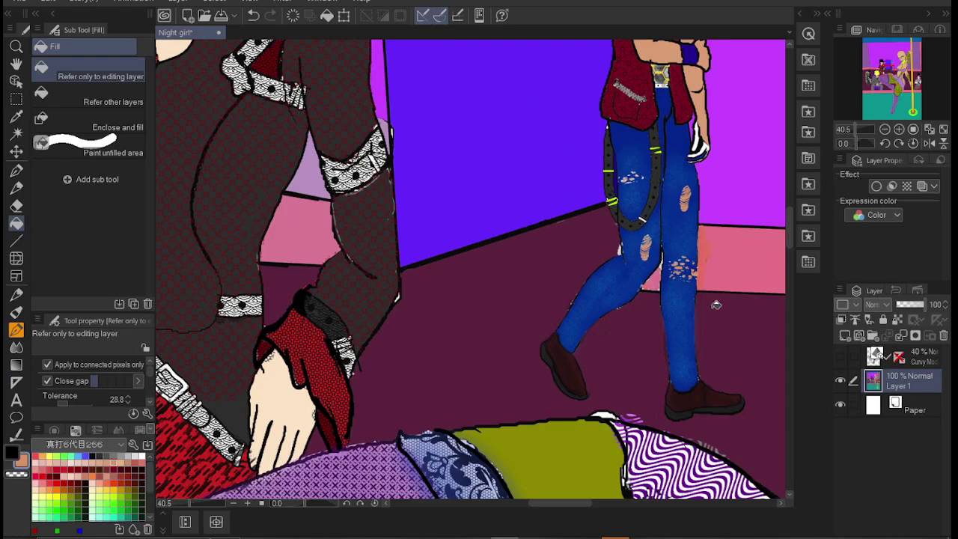
# Step: Fill the chevron-patterned shirt of the seated cyborg man beside the pole with dark maroon
pyautogui.scroll(5, 668, 309)
pyautogui.hscroll(-10, 668, 309)
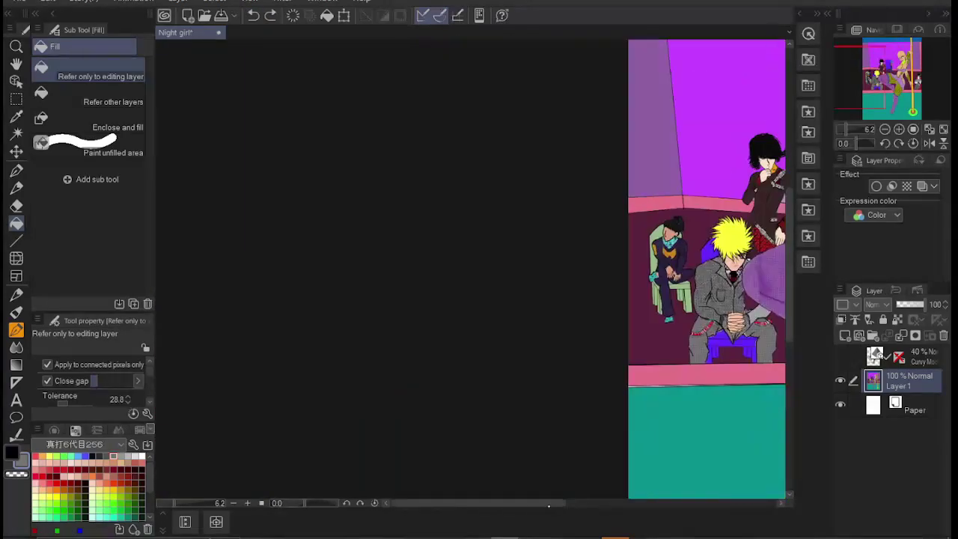
pyautogui.click(121, 469)
pyautogui.click(424, 337)
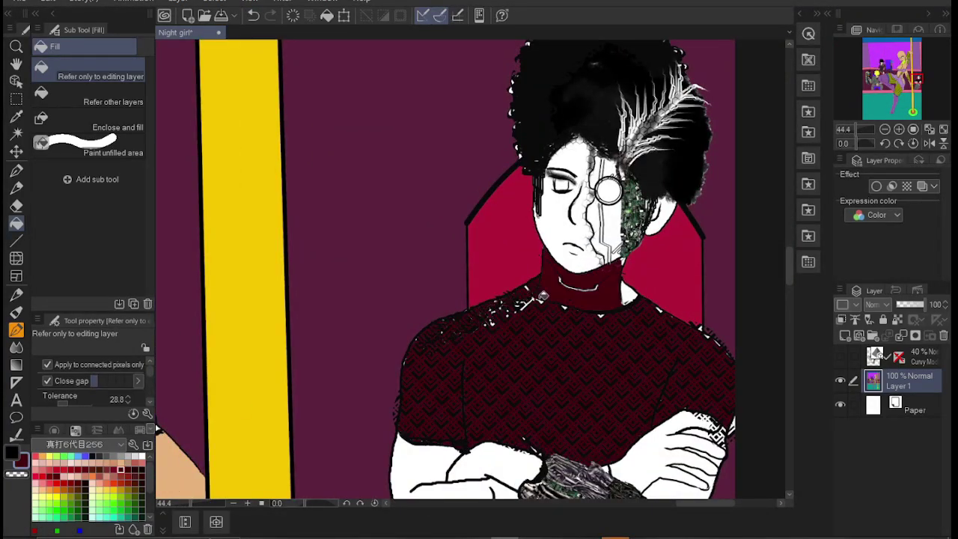
pyautogui.click(717, 433)
pyautogui.scroll(-5, 728, 444)
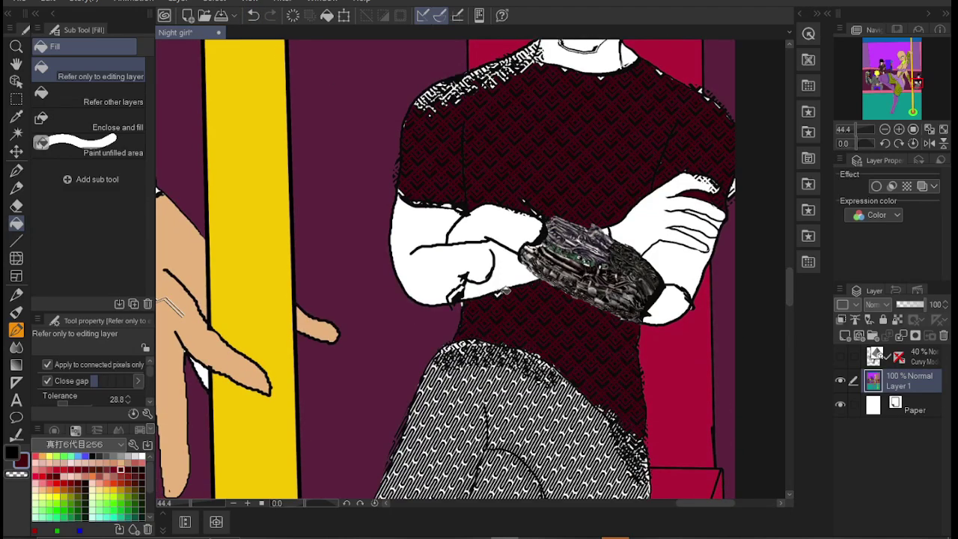
pyautogui.scroll(3, 685, 255)
pyautogui.click(685, 256)
pyautogui.hotkey('ctrl', 'z')
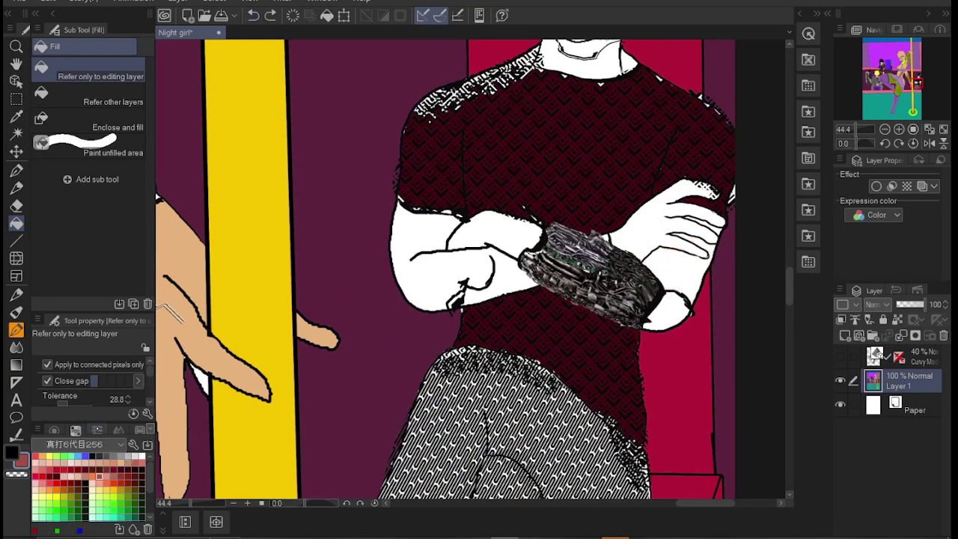
# Step: Switch to the 高天カラーセット colour set and fill the seated cyborg man's bare arms with brown
pyautogui.click(104, 461)
pyautogui.click(120, 444)
pyautogui.click(83, 225)
pyautogui.click(105, 464)
pyautogui.click(427, 255)
pyautogui.click(668, 257)
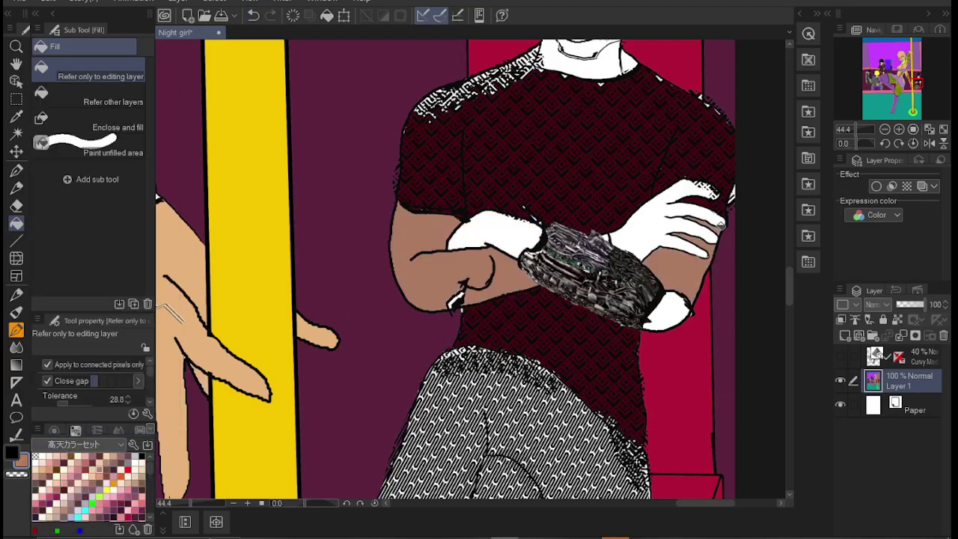
# Step: Fill the seated man's face and neck with brown, his cyborg eye with red and the metal face plate with light grey
pyautogui.scroll(3, 407, 319)
pyautogui.click(110, 491)
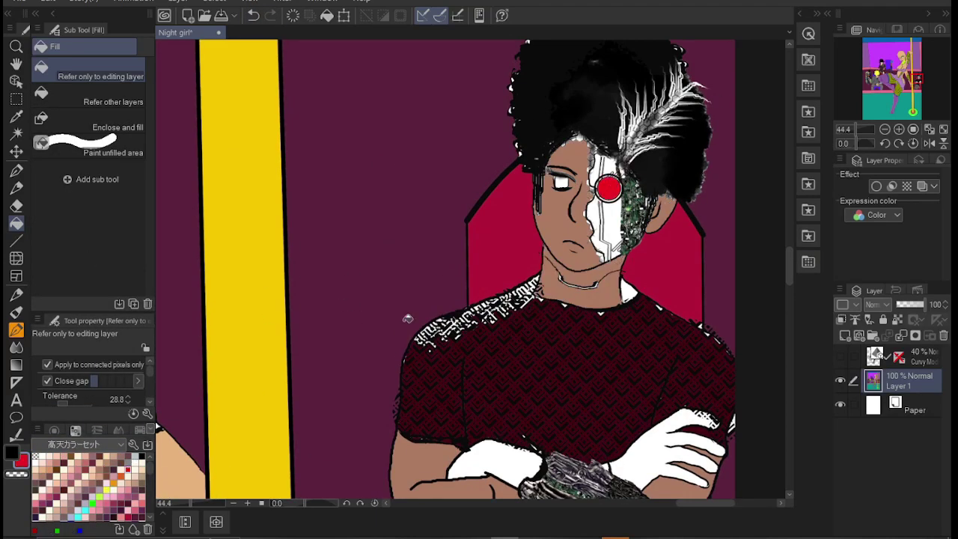
pyautogui.click(138, 463)
pyautogui.click(609, 225)
# Step: Fill the seated man's hands and folded arm with reddish brown and thicken his leg outlines with the black (WS) LineArt pen at size 15
pyautogui.scroll(-3, 89, 487)
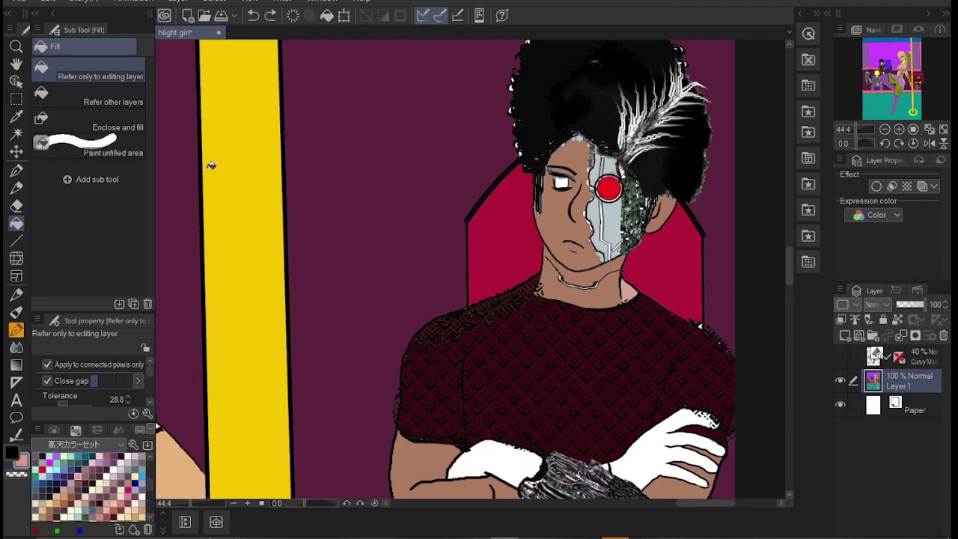
pyautogui.click(674, 443)
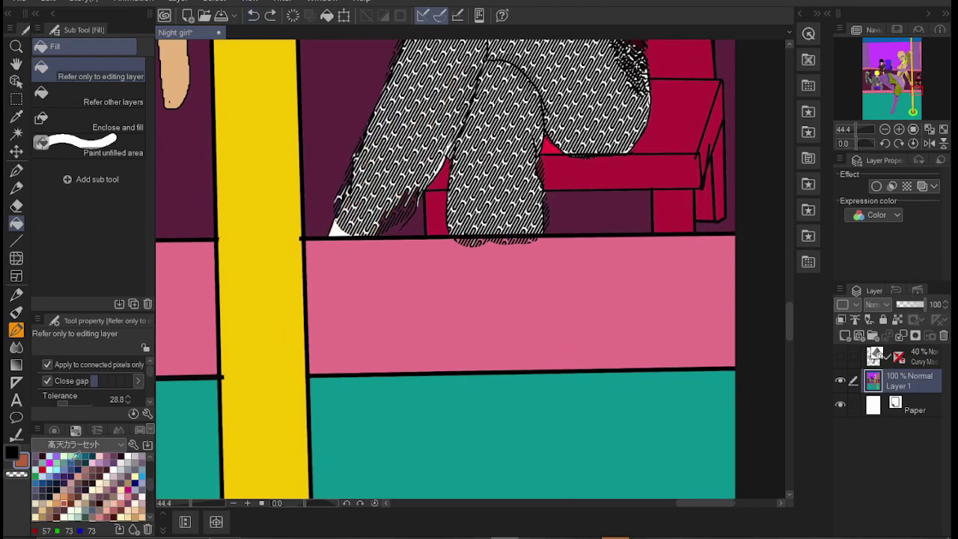
pyautogui.press('p')
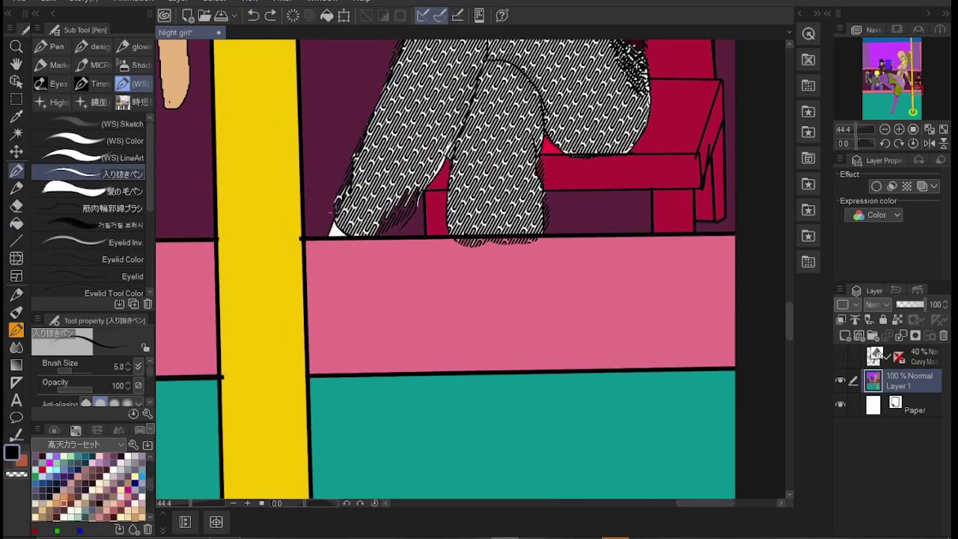
pyautogui.moveTo(491, 42); pyautogui.dragTo(372, 237)
pyautogui.press('[')
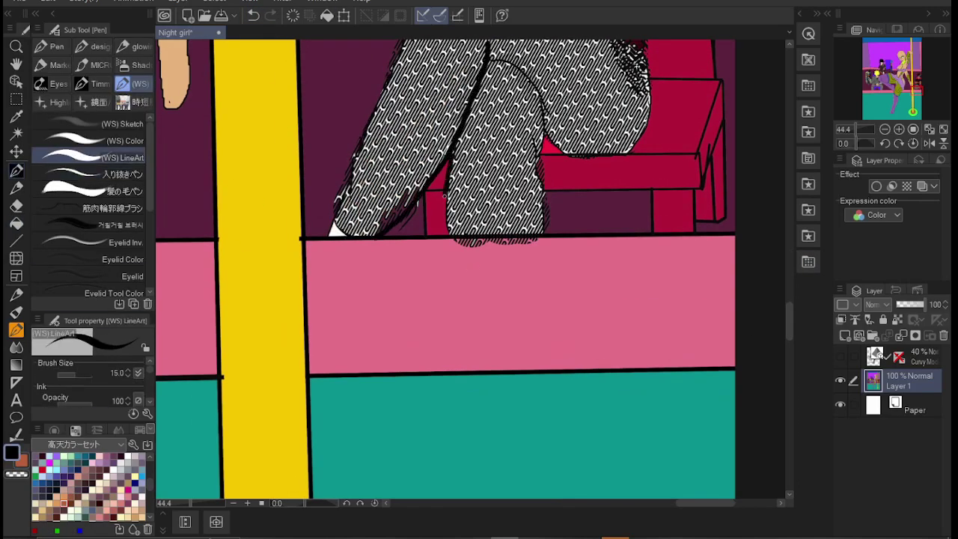
pyautogui.scroll(5, 445, 269)
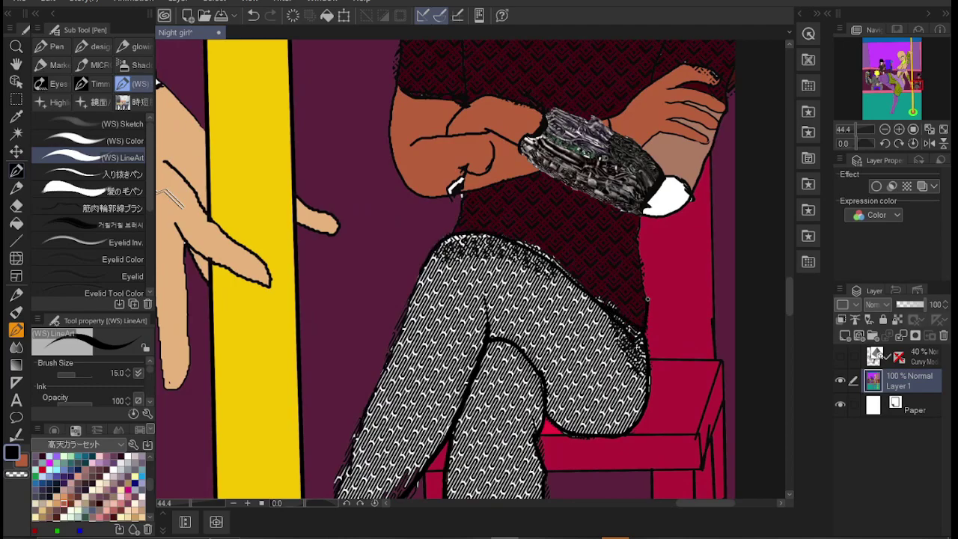
pyautogui.scroll(-5, 445, 269)
pyautogui.press('g')
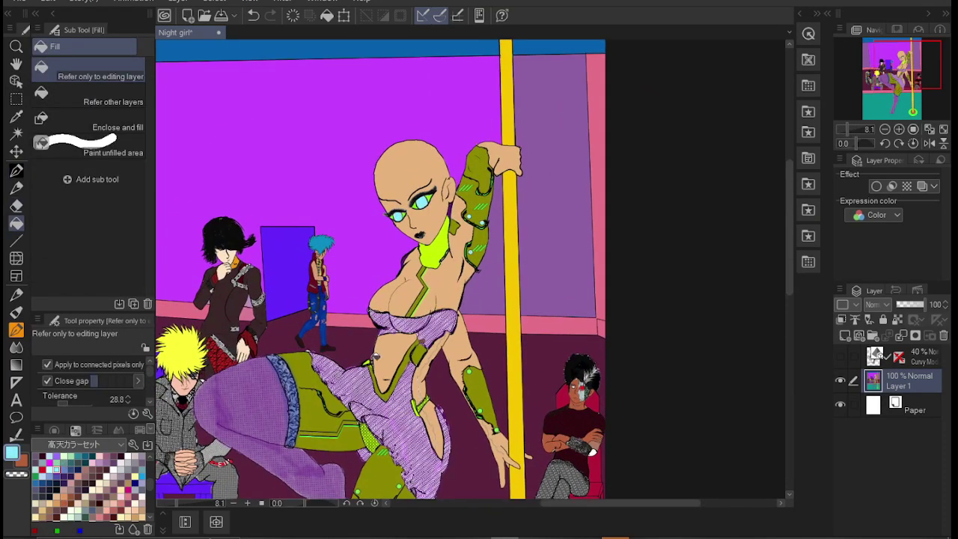
# Step: Try painting light-blue curly hair on the dancer's bald head with the Curls 1 brush
pyautogui.press('b')
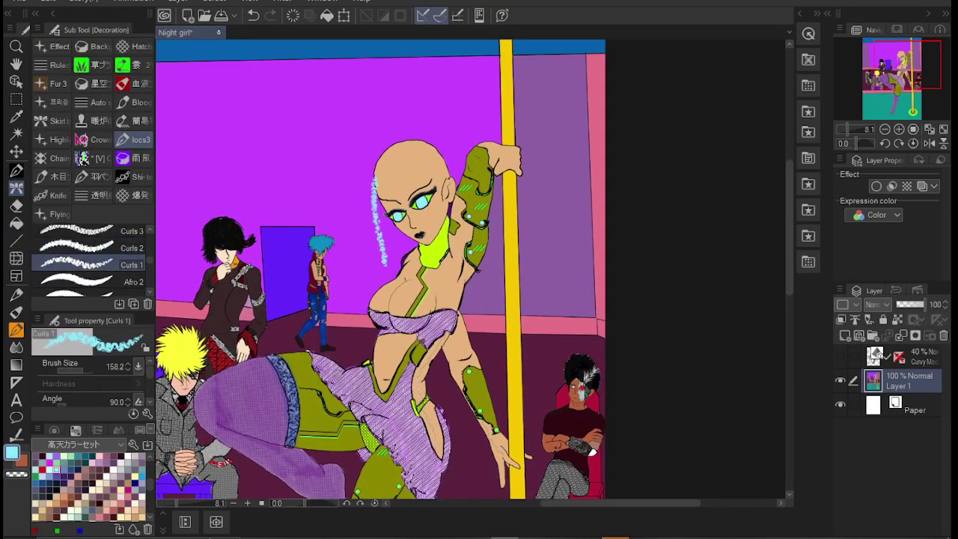
pyautogui.moveTo(378, 161); pyautogui.dragTo(381, 296)
pyautogui.moveTo(399, 142); pyautogui.dragTo(359, 179)
pyautogui.hotkey('ctrl', 'z')
pyautogui.hotkey('ctrl', 'y')
pyautogui.hotkey('ctrl', 'z')
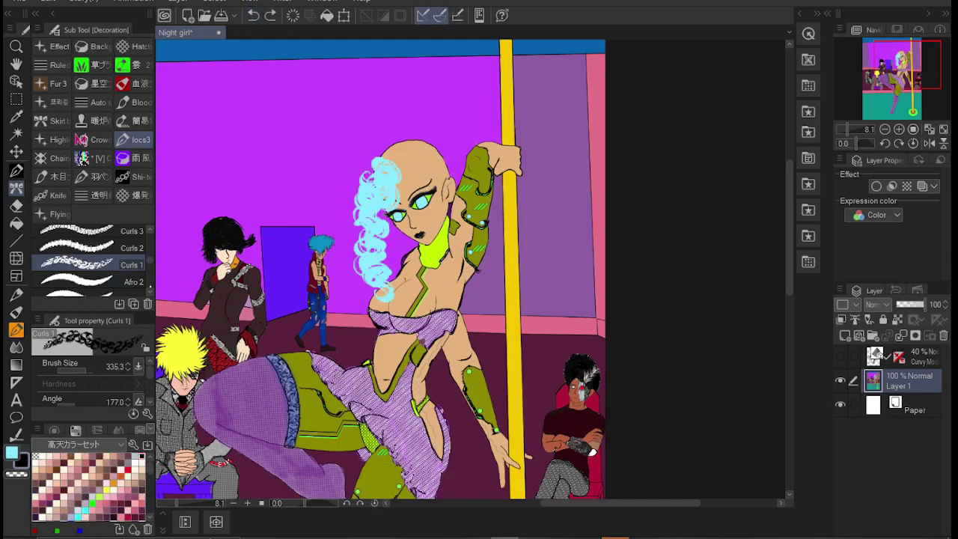
pyautogui.press('b')
pyautogui.press('b')
pyautogui.press('b')
pyautogui.press('b')
pyautogui.press('b')
pyautogui.moveTo(449, 128)
pyautogui.mouseDown()
pyautogui.moveTo(378, 168)
pyautogui.moveTo(388, 174)
pyautogui.moveTo(364, 229)
pyautogui.mouseUp()
pyautogui.hotkey('ctrl', 'z')
pyautogui.press('b')
pyautogui.hotkey('ctrl', 'z')
# Step: Paint a short black hair base with a fringe over the dancer's scalp
pyautogui.press('b')
pyautogui.hotkey('ctrl', 'z')
pyautogui.hotkey('ctrl', 'y')
pyautogui.press('b')
pyautogui.moveTo(374, 188)
pyautogui.mouseDown()
pyautogui.moveTo(432, 175)
pyautogui.moveTo(449, 217)
pyautogui.mouseUp()
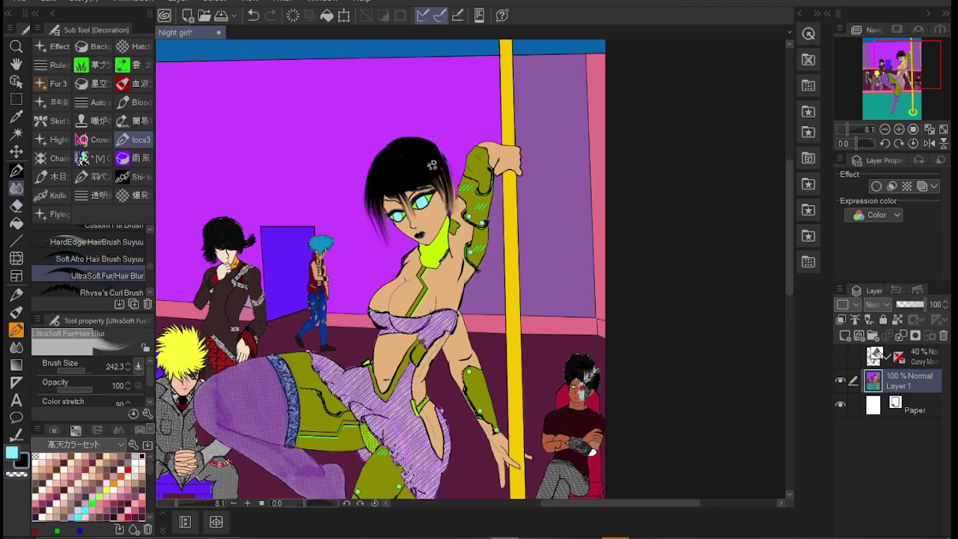
# Step: Pull the dancer's black hair outward into soft ragged strands with UltraSoft Fur/Hair Blur at size 242.3
pyautogui.moveTo(438, 146); pyautogui.dragTo(450, 221)
pyautogui.moveTo(379, 161); pyautogui.dragTo(339, 172)
pyautogui.moveTo(403, 137)
pyautogui.mouseDown()
pyautogui.moveTo(460, 155)
pyautogui.moveTo(372, 153)
pyautogui.moveTo(353, 208)
pyautogui.moveTo(378, 193)
pyautogui.moveTo(374, 207)
pyautogui.moveTo(358, 199)
pyautogui.moveTo(371, 154)
pyautogui.mouseUp()
pyautogui.moveTo(450, 143); pyautogui.dragTo(465, 228)
pyautogui.moveTo(457, 182)
pyautogui.mouseDown()
pyautogui.moveTo(426, 135)
pyautogui.moveTo(381, 140)
pyautogui.mouseUp()
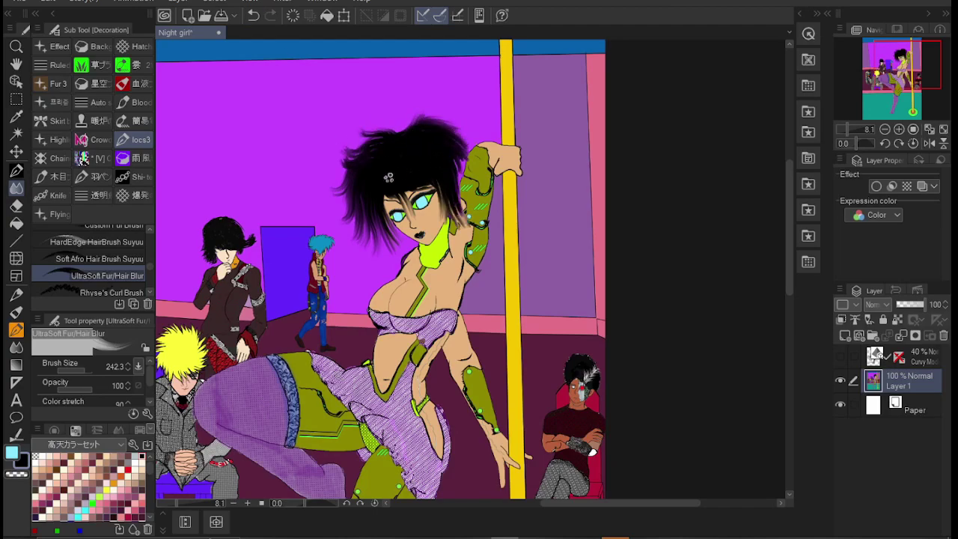
# Step: Paint eyeshadow on the dancer's eyelids, one with the Emerald brush and the other with Dark Lavendel at size 21.2
pyautogui.scroll(-2, 400, 174)
pyautogui.press('p')
pyautogui.scroll(5, 341, 103)
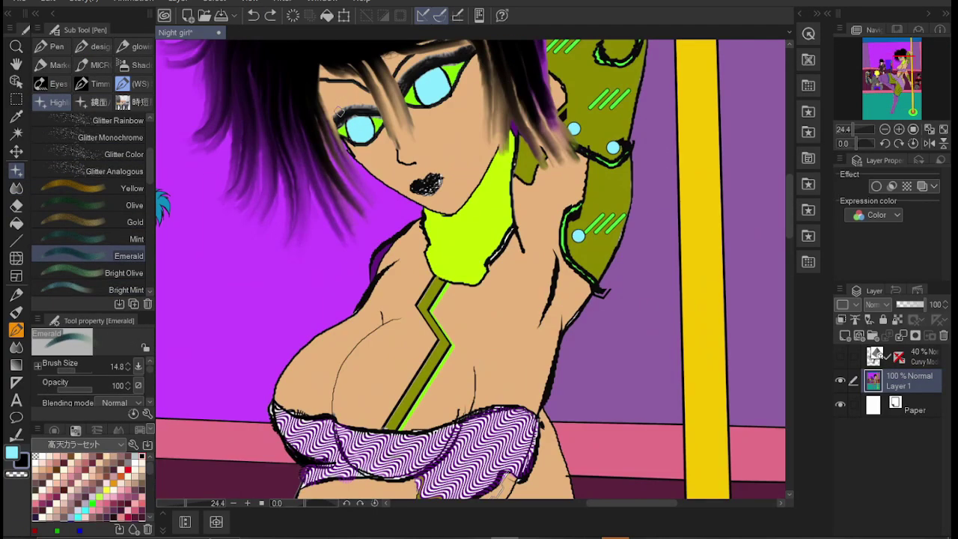
pyautogui.scroll(-3, 90, 224)
pyautogui.click(118, 290)
pyautogui.scroll(3, 470, 308)
pyautogui.moveTo(408, 203); pyautogui.dragTo(465, 193)
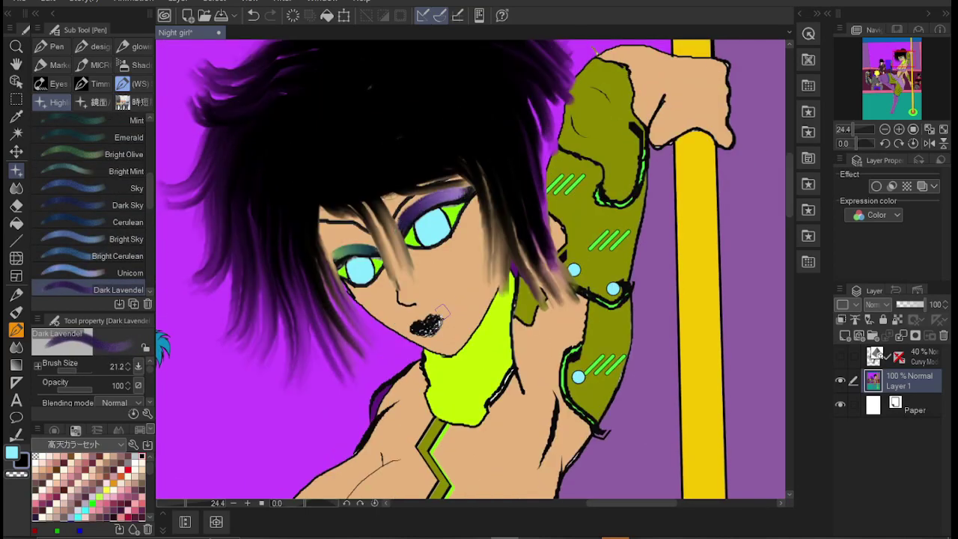
# Step: Paint the dancer's lips solid black with the LineArt pen and add white eye glints with Eye Highlight 4 at size 107.6
pyautogui.click(139, 84)
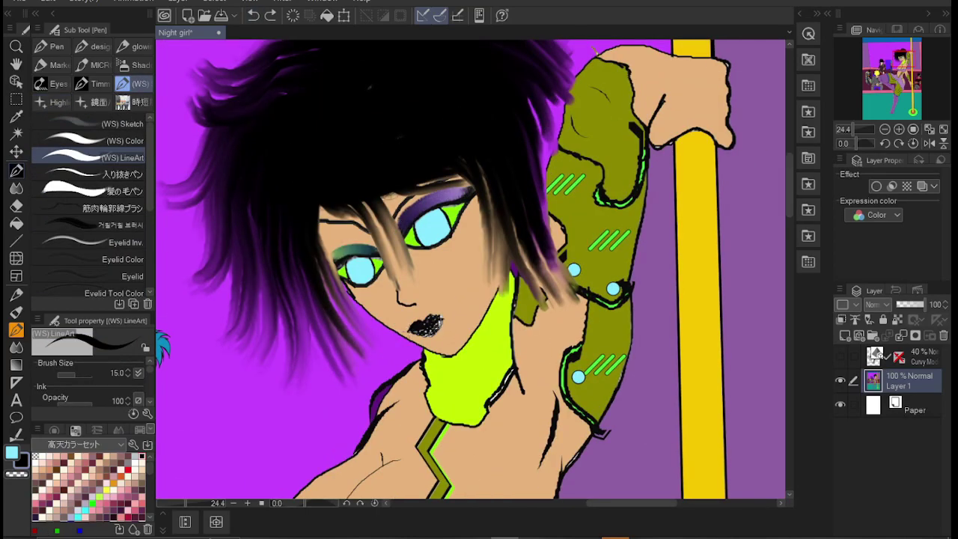
pyautogui.click(93, 102)
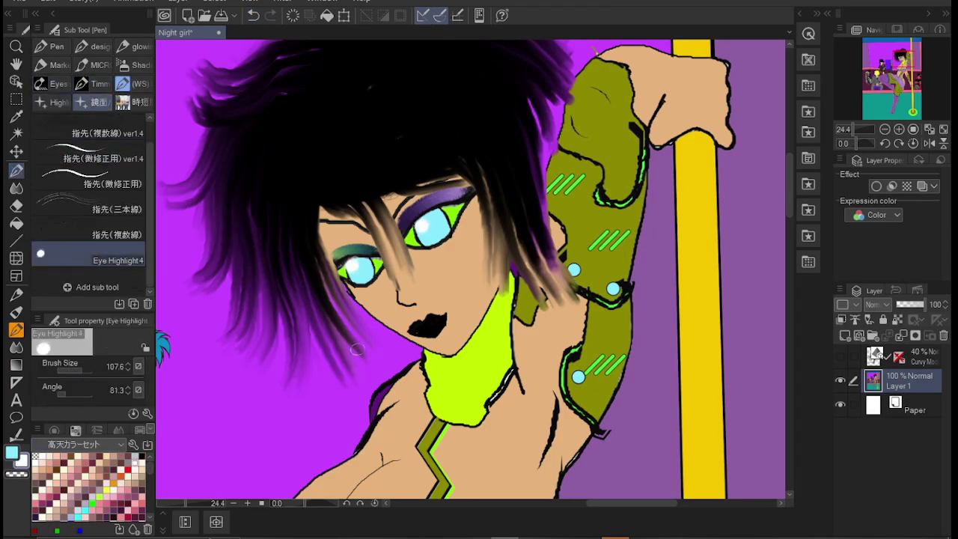
pyautogui.scroll(-3, 463, 220)
# Step: Draw black panel lines on the dancer's neon collar and strengthen her body and arm-guard outlines with (WS) LineArt at size 15
pyautogui.click(139, 102)
pyautogui.click(134, 83)
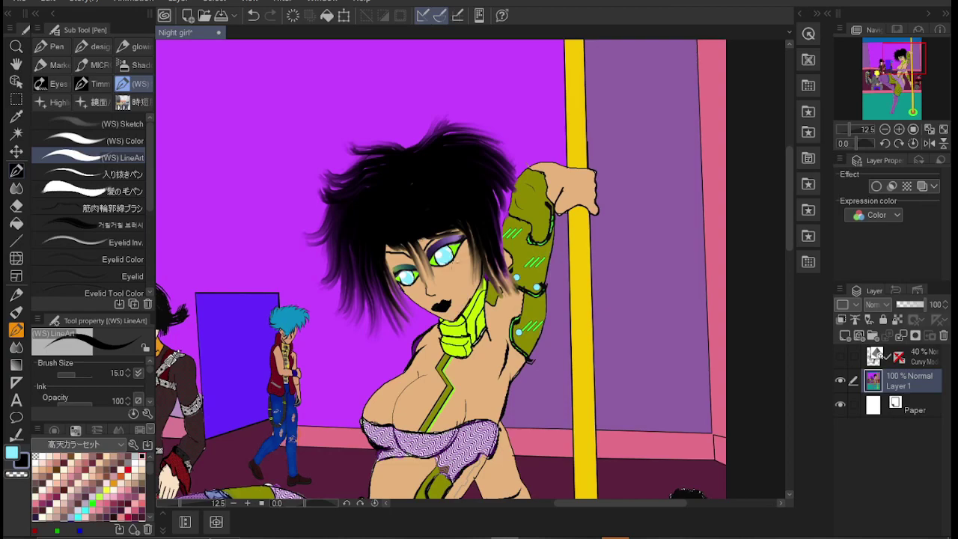
pyautogui.scroll(4, 408, 382)
pyautogui.scroll(-4, 378, 344)
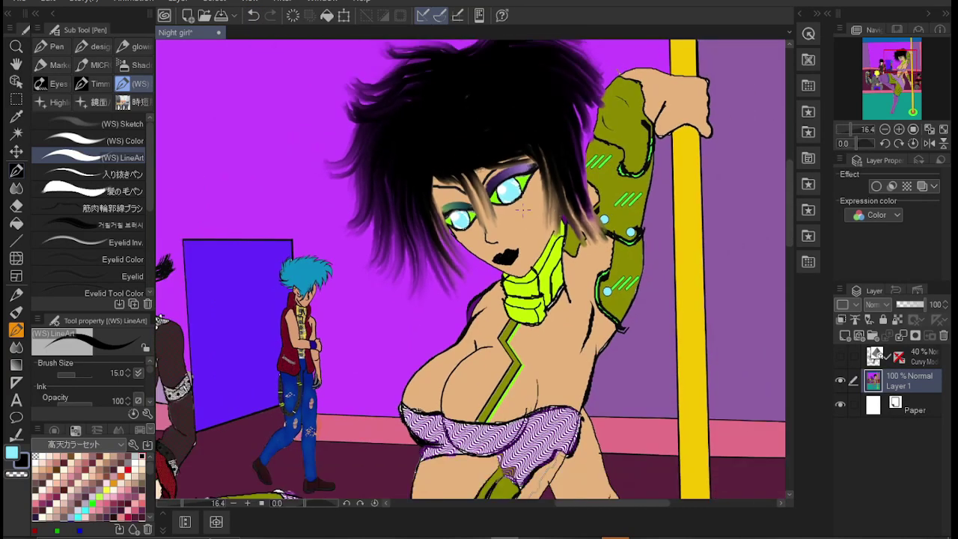
pyautogui.scroll(2, 568, 208)
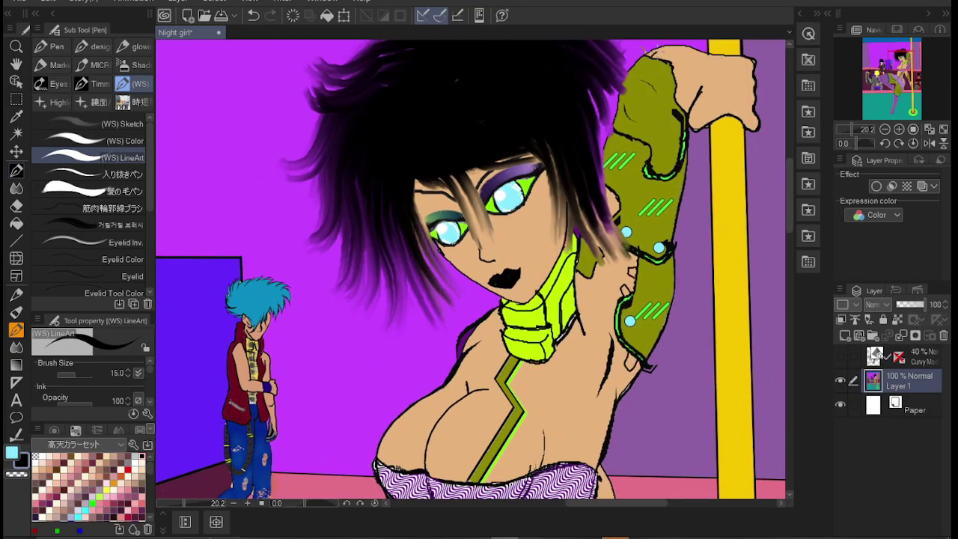
pyautogui.scroll(-2, 723, 153)
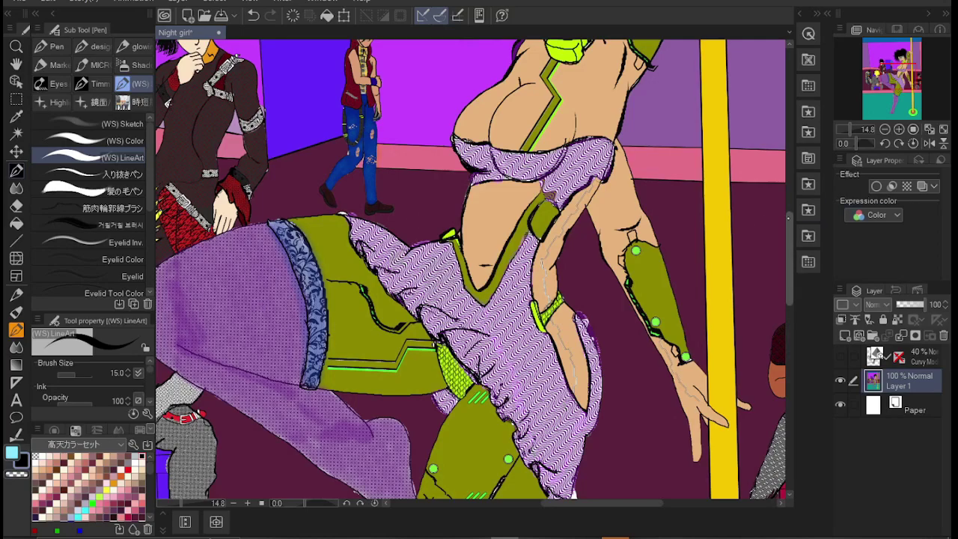
# Step: Strengthen the black outlines of the dancer's patterned costume at the hip and her leg armour with (WS) LineArt at size 15
pyautogui.scroll(-3, 474, 269)
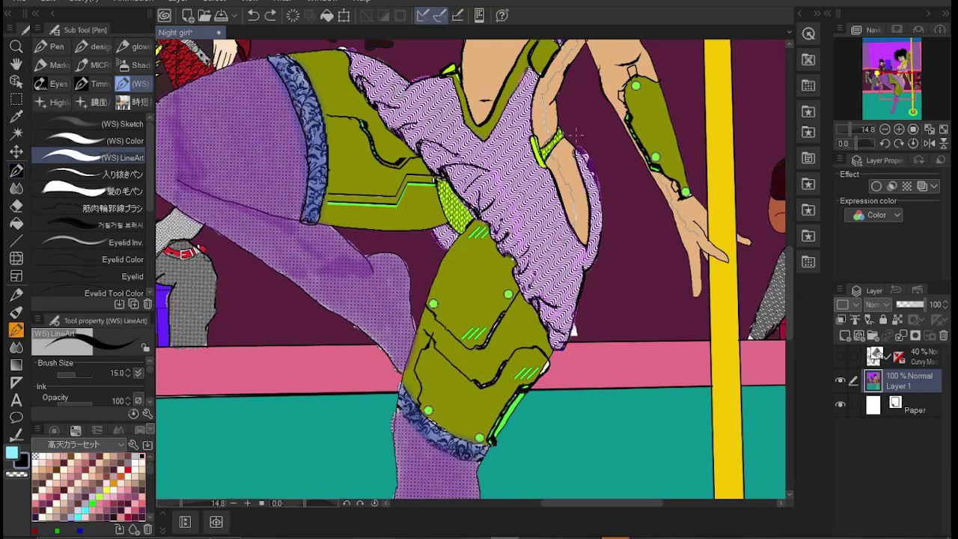
pyautogui.moveTo(599, 182); pyautogui.dragTo(603, 235)
pyautogui.scroll(6, 474, 268)
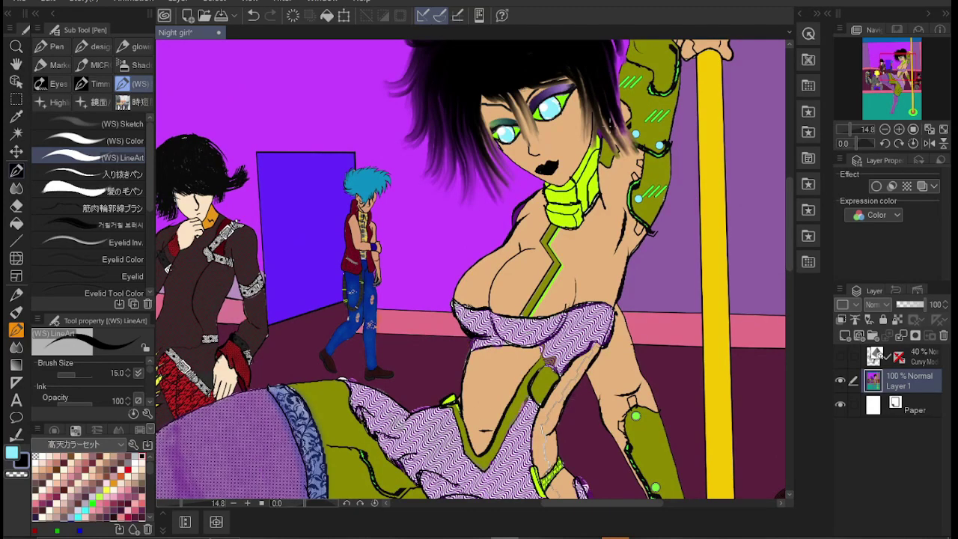
pyautogui.scroll(-4, 623, 172)
pyautogui.scroll(-2, 604, 381)
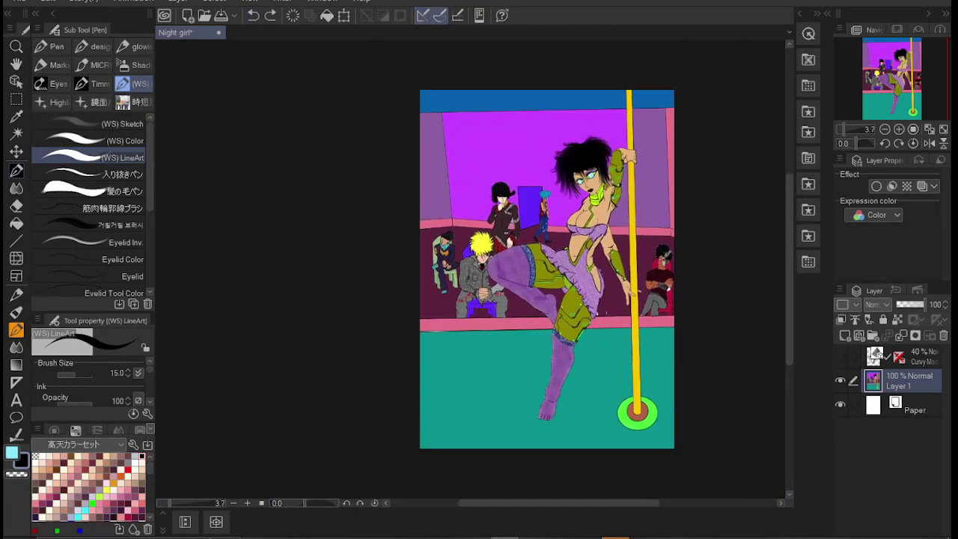
# Step: Add bright green and black circuit details to the dancer's face, arms and exposed hip with the cord 2 and wire 2 brushes
pyautogui.scroll(5, 601, 166)
pyautogui.click(16, 188)
pyautogui.click(53, 196)
pyautogui.click(135, 177)
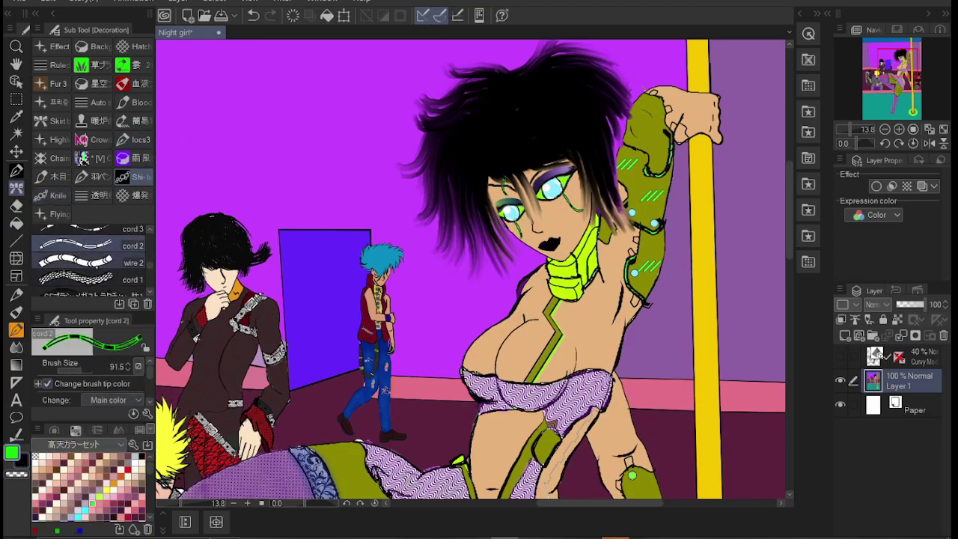
pyautogui.click(74, 262)
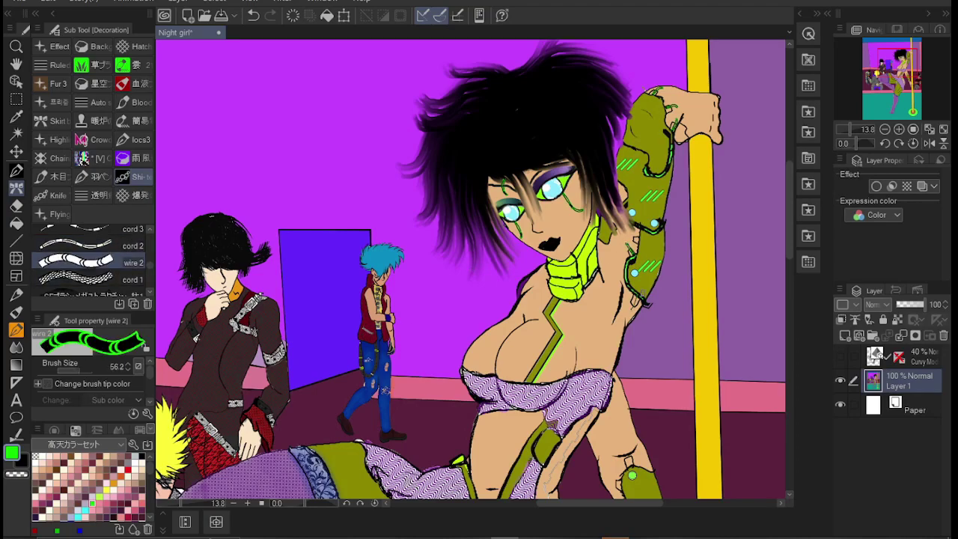
pyautogui.scroll(-5, 472, 269)
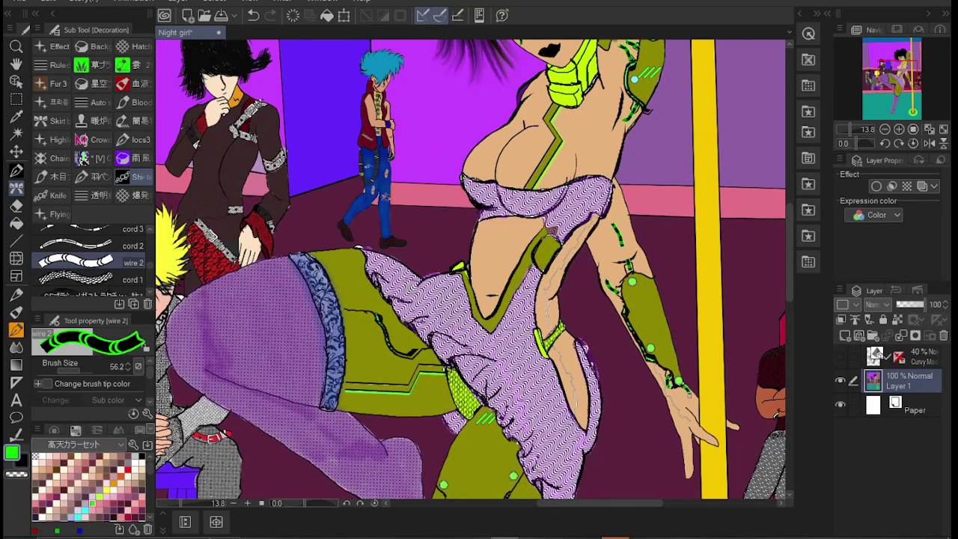
pyautogui.scroll(-1, 573, 471)
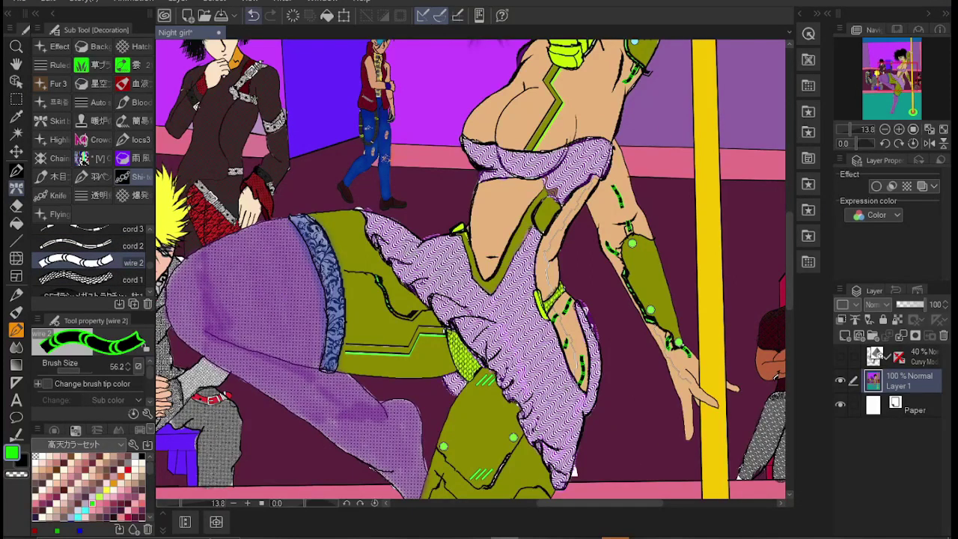
pyautogui.hotkey('ctrl', '0')
pyautogui.click(59, 196)
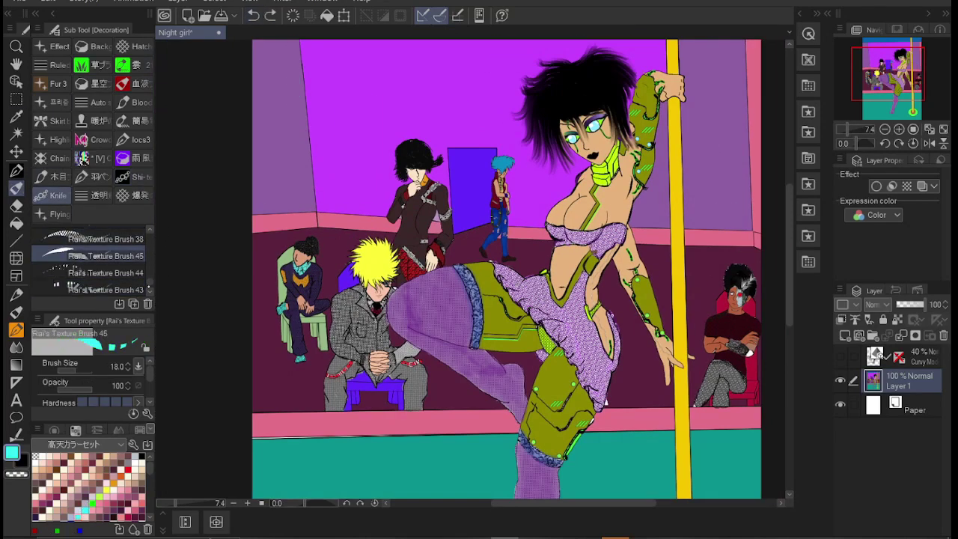
pyautogui.click(90, 249)
pyautogui.click(97, 283)
pyautogui.moveTo(313, 41)
pyautogui.mouseDown()
pyautogui.moveTo(322, 209)
pyautogui.moveTo(543, 48)
pyautogui.mouseUp()
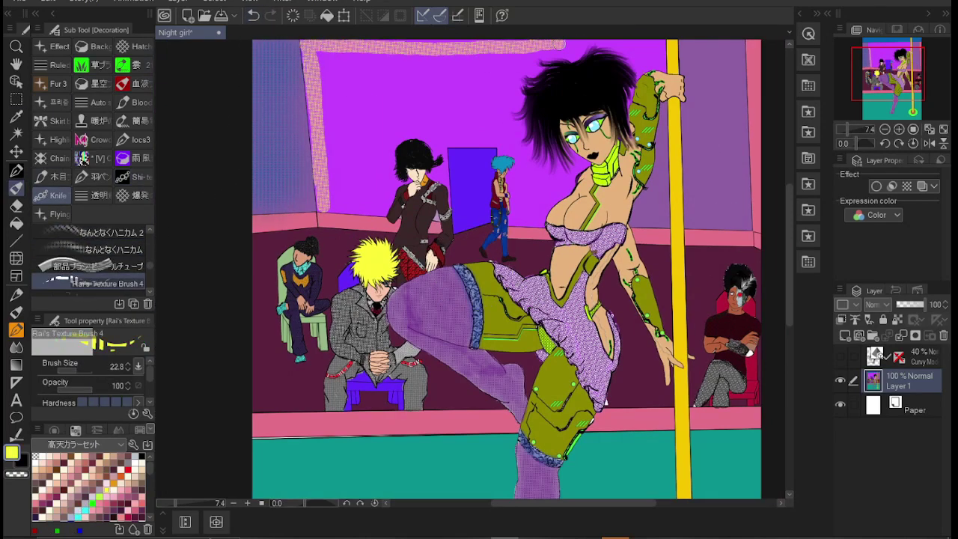
pyautogui.scroll(-2, 341, 171)
pyautogui.hotkey('ctrl', 'z')
pyautogui.hotkey('ctrl', 'z')
pyautogui.scroll(-5, 89, 262)
# Step: Scatter red and cyan sparkles over the purple back wall with the サイバークロス brush
pyautogui.click(98, 272)
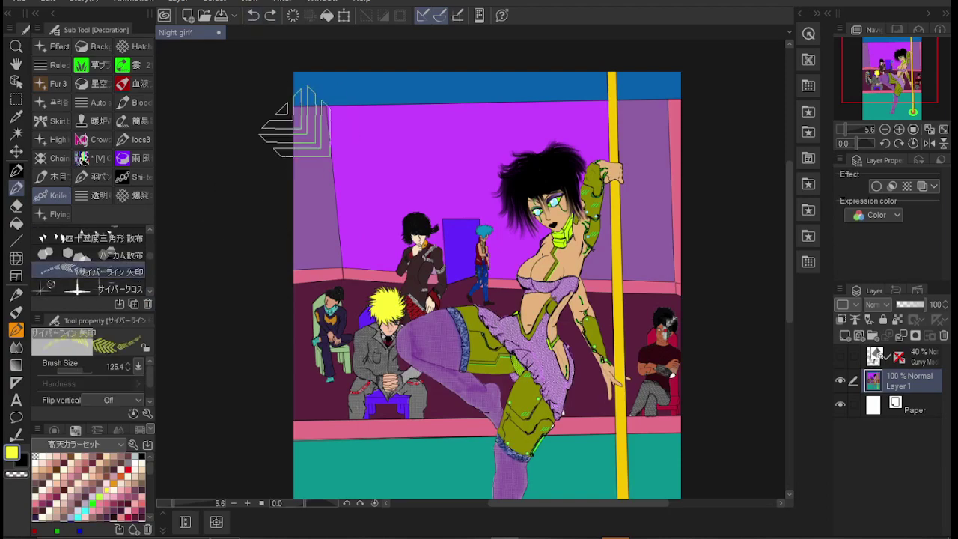
pyautogui.click(97, 289)
pyautogui.moveTo(345, 119); pyautogui.dragTo(393, 185)
pyautogui.moveTo(500, 222); pyautogui.dragTo(445, 205)
pyautogui.click(79, 512)
pyautogui.moveTo(431, 159); pyautogui.dragTo(545, 127)
pyautogui.moveTo(644, 132); pyautogui.dragTo(515, 247)
# Step: Scatter lime triangles over the side wall areas with the 四十五度三角形 散布 brush at size 300
pyautogui.click(97, 238)
pyautogui.click(99, 497)
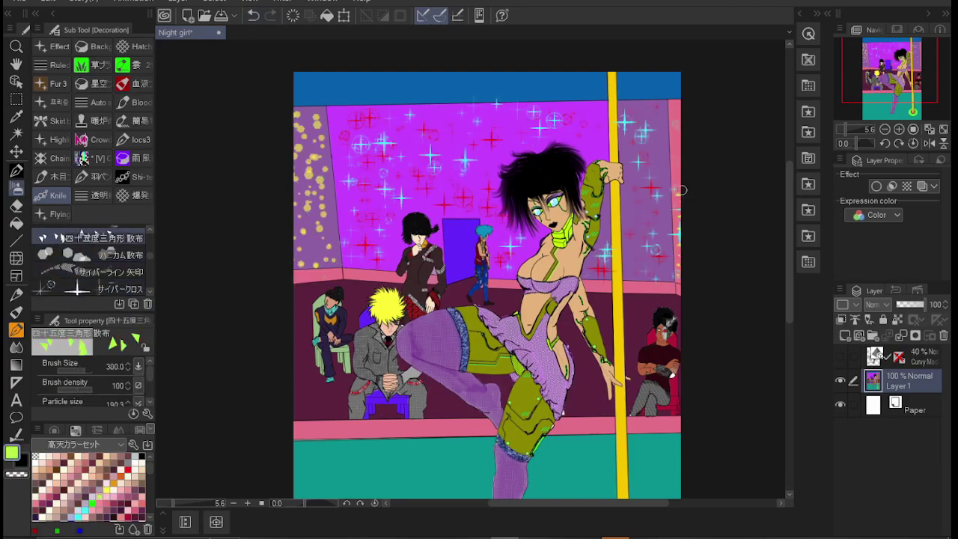
pyautogui.click(134, 83)
pyautogui.scroll(-5, 90, 262)
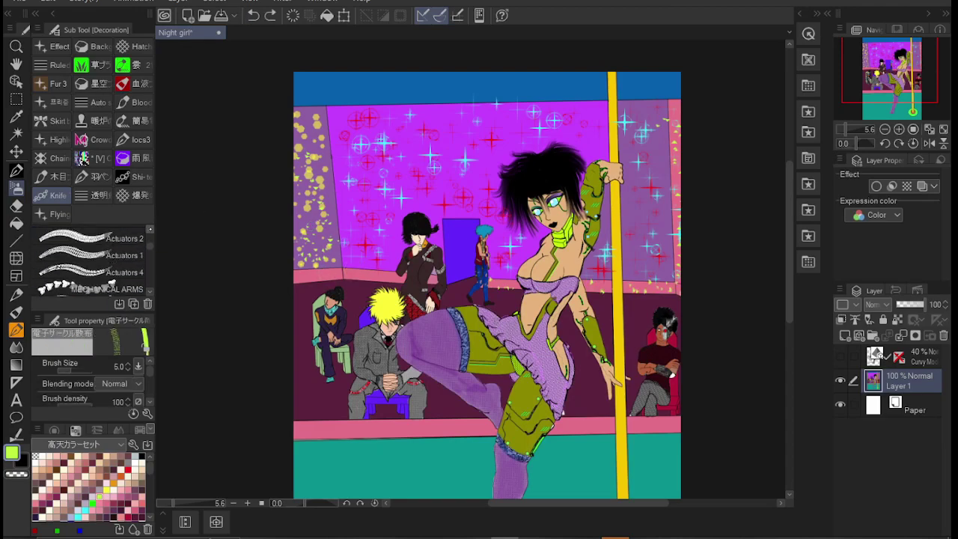
# Step: Texture the pink ledge at the foot of the back wall with a dark mottled pattern
pyautogui.scroll(-3, 90, 262)
pyautogui.click(90, 238)
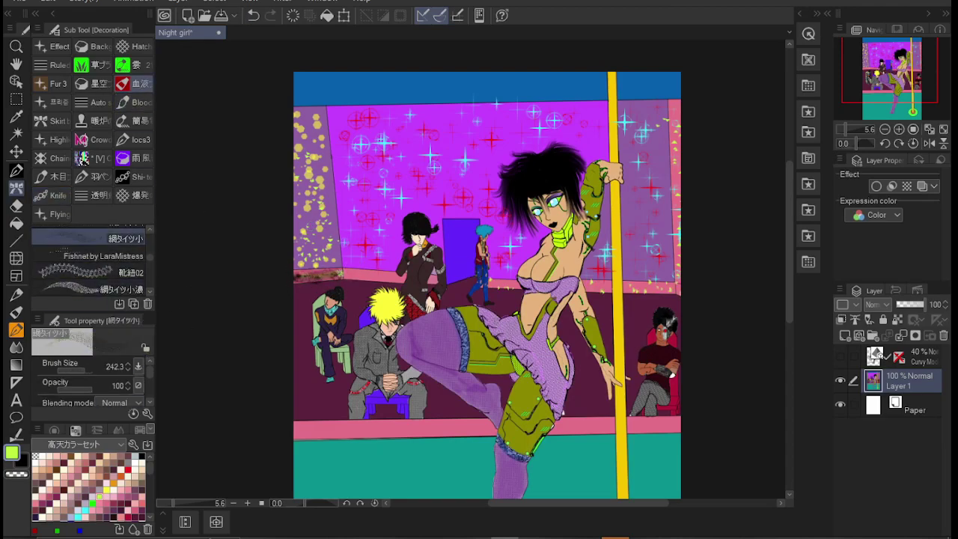
pyautogui.scroll(-5, 487, 300)
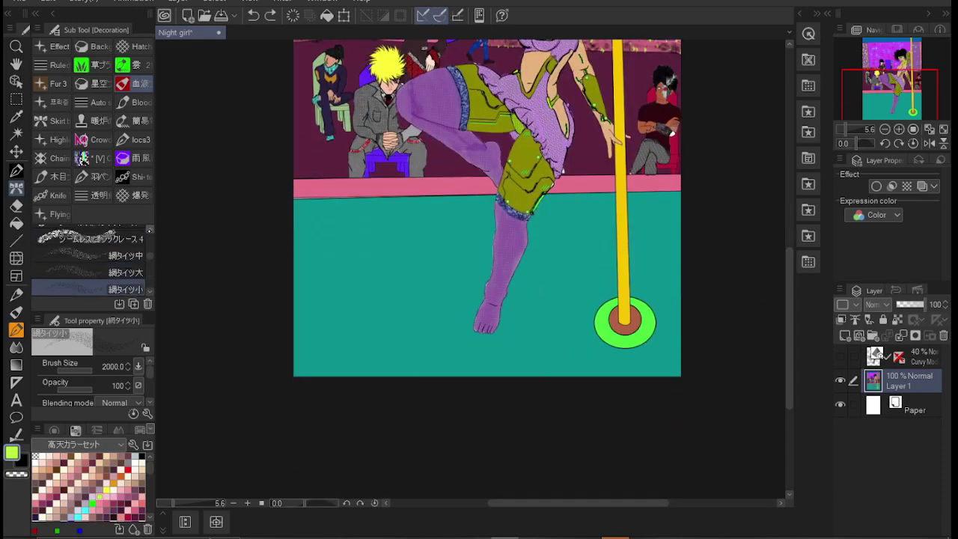
# Step: Cover the teal stage floor with a magenta シームレス/ゴシックレース 4 pattern, using size 242.3 near the leg and pole
pyautogui.click(90, 256)
pyautogui.click(100, 479)
pyautogui.moveTo(322, 210)
pyautogui.mouseDown()
pyautogui.moveTo(471, 270)
pyautogui.moveTo(319, 374)
pyautogui.moveTo(664, 253)
pyautogui.mouseUp()
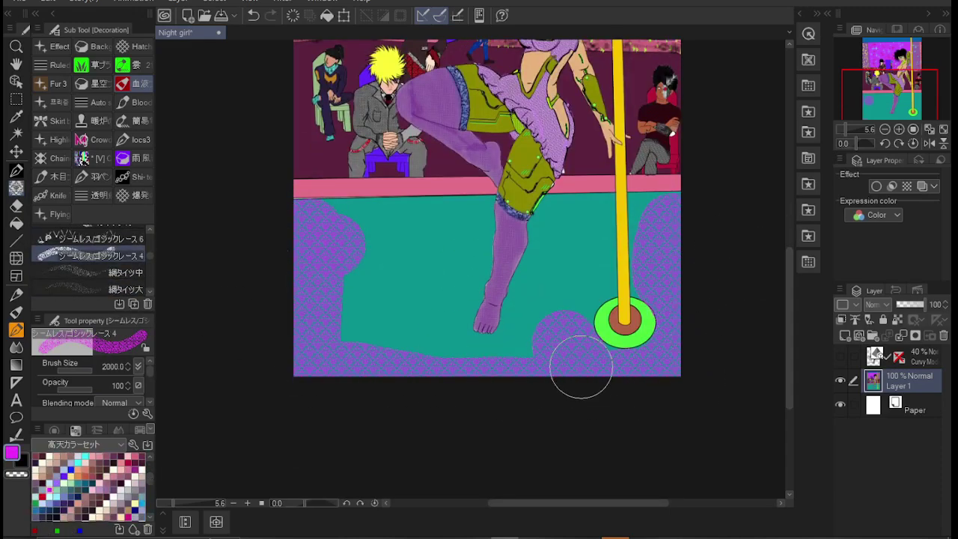
pyautogui.hotkey('ctrl', 'z')
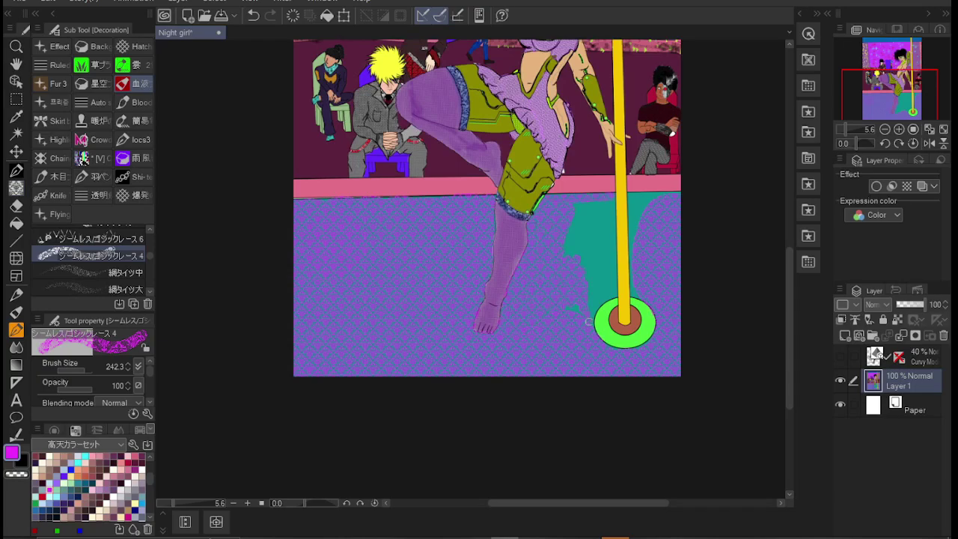
pyautogui.scroll(5, 613, 239)
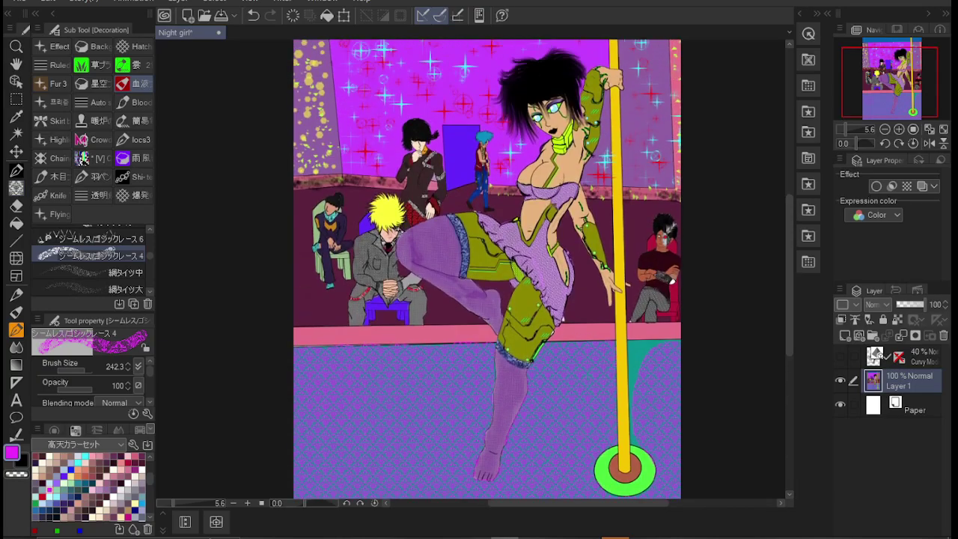
pyautogui.hscroll(-3, 718, 365)
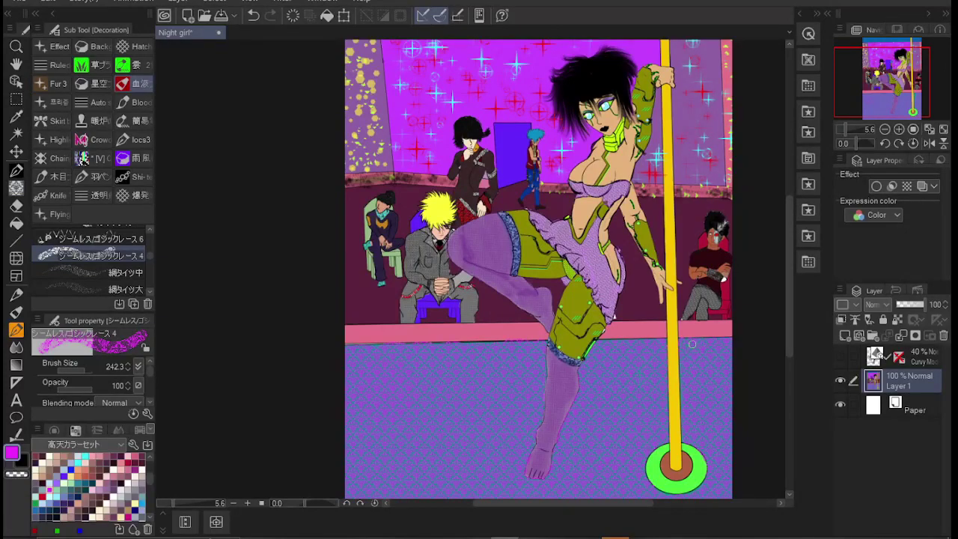
# Step: Paint black Lace 5 at size 242.3 along the pink front edge of the stage
pyautogui.press(',')
pyautogui.press(',')
pyautogui.press(',')
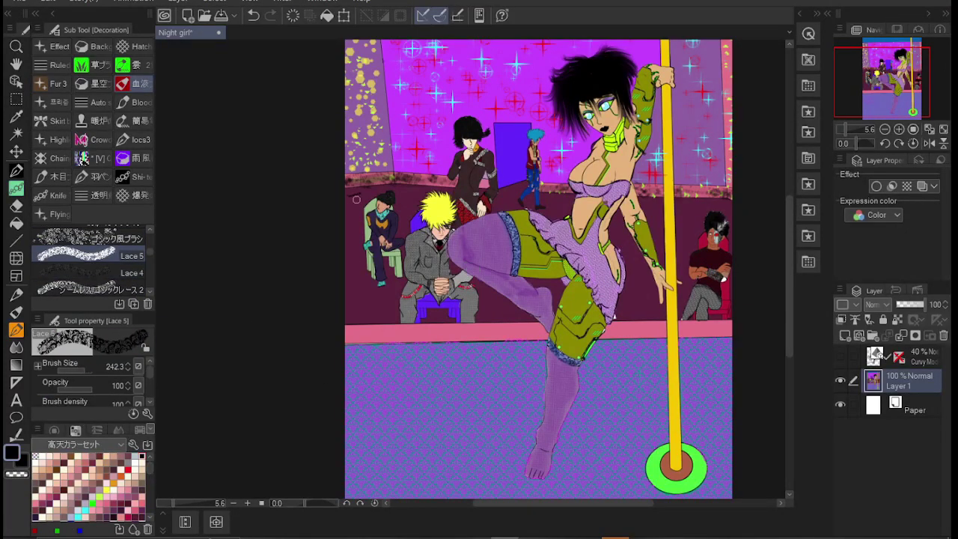
pyautogui.moveTo(346, 333); pyautogui.dragTo(548, 333)
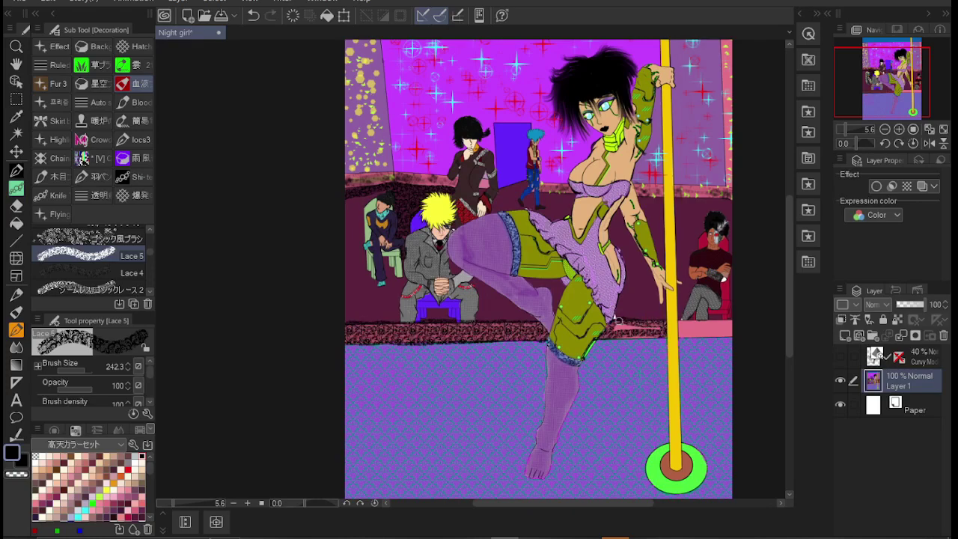
pyautogui.moveTo(681, 333)
pyautogui.mouseDown()
pyautogui.moveTo(721, 322)
pyautogui.moveTo(685, 336)
pyautogui.mouseUp()
# Step: Texture the dark floor around the seated spectators with black シームレス/ゴシックレース 2 lace, using size 34.5 for the tight gaps
pyautogui.press('.')
pyautogui.press('.')
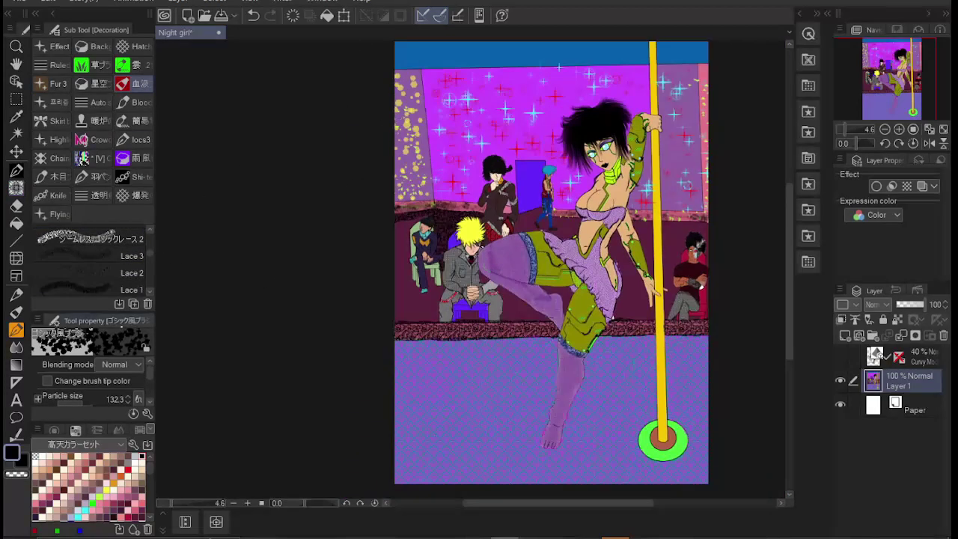
pyautogui.hotkey('ctrl', '-')
pyautogui.scroll(5, 410, 261)
pyautogui.moveTo(434, 285)
pyautogui.mouseDown()
pyautogui.moveTo(449, 457)
pyautogui.moveTo(338, 377)
pyautogui.moveTo(364, 314)
pyautogui.moveTo(425, 381)
pyautogui.moveTo(468, 368)
pyautogui.mouseUp()
pyautogui.press('[')
pyautogui.press('[')
pyautogui.press('[')
pyautogui.press('[')
pyautogui.press('[')
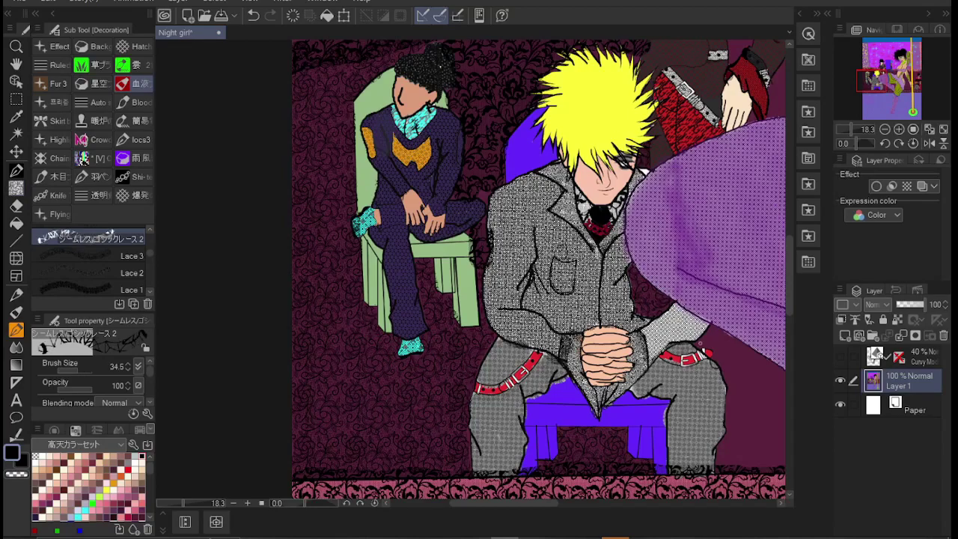
# Step: Extend the black lace texture across the dark floor around the dancer's legs and behind the standing spectators, varying the brush size
pyautogui.moveTo(504, 503); pyautogui.dragTo(560, 502)
pyautogui.press(']')
pyautogui.press(']')
pyautogui.press(']')
pyautogui.press(']')
pyautogui.press(']')
pyautogui.press(']')
pyautogui.moveTo(431, 333)
pyautogui.mouseDown()
pyautogui.moveTo(419, 454)
pyautogui.moveTo(526, 421)
pyautogui.moveTo(605, 346)
pyautogui.moveTo(678, 351)
pyautogui.mouseUp()
pyautogui.press('[')
pyautogui.press('[')
pyautogui.press('[')
pyautogui.press('[')
pyautogui.scroll(5, 472, 270)
pyautogui.moveTo(419, 247)
pyautogui.mouseDown()
pyautogui.moveTo(487, 315)
pyautogui.moveTo(554, 240)
pyautogui.moveTo(508, 309)
pyautogui.moveTo(591, 262)
pyautogui.moveTo(569, 314)
pyautogui.moveTo(674, 334)
pyautogui.moveTo(673, 260)
pyautogui.moveTo(708, 329)
pyautogui.moveTo(659, 300)
pyautogui.mouseUp()
pyautogui.scroll(-4, 659, 300)
# Step: Fill the remaining dark floor beside the dancer's hip, the pole and the man in the red chair with black lace at size 126.6
pyautogui.scroll(4, 524, 224)
pyautogui.press(']')
pyautogui.press(']')
pyautogui.moveTo(470, 268)
pyautogui.mouseDown()
pyautogui.moveTo(426, 318)
pyautogui.moveTo(454, 381)
pyautogui.moveTo(450, 310)
pyautogui.moveTo(490, 364)
pyautogui.moveTo(515, 421)
pyautogui.moveTo(473, 420)
pyautogui.moveTo(471, 443)
pyautogui.mouseUp()
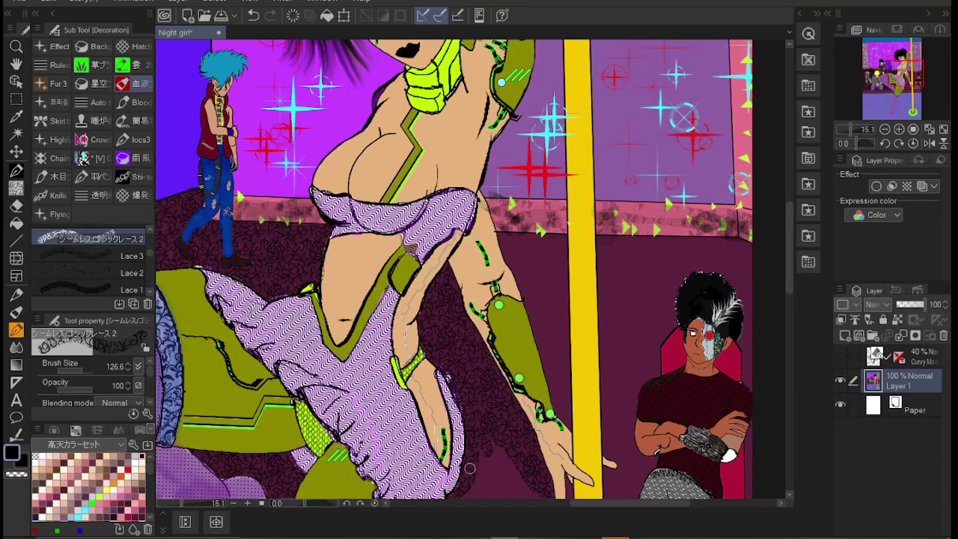
pyautogui.scroll(-5, 472, 443)
pyautogui.moveTo(464, 270)
pyautogui.mouseDown()
pyautogui.moveTo(569, 240)
pyautogui.moveTo(524, 195)
pyautogui.mouseUp()
pyautogui.moveTo(607, 189)
pyautogui.mouseDown()
pyautogui.moveTo(629, 225)
pyautogui.moveTo(610, 83)
pyautogui.moveTo(636, 113)
pyautogui.moveTo(567, 140)
pyautogui.moveTo(704, 273)
pyautogui.moveTo(752, 225)
pyautogui.moveTo(742, 90)
pyautogui.moveTo(616, 72)
pyautogui.moveTo(644, 112)
pyautogui.moveTo(562, 89)
pyautogui.moveTo(516, 127)
pyautogui.moveTo(524, 134)
pyautogui.mouseUp()
pyautogui.scroll(3, 753, 224)
pyautogui.hotkey('ctrl', '0')
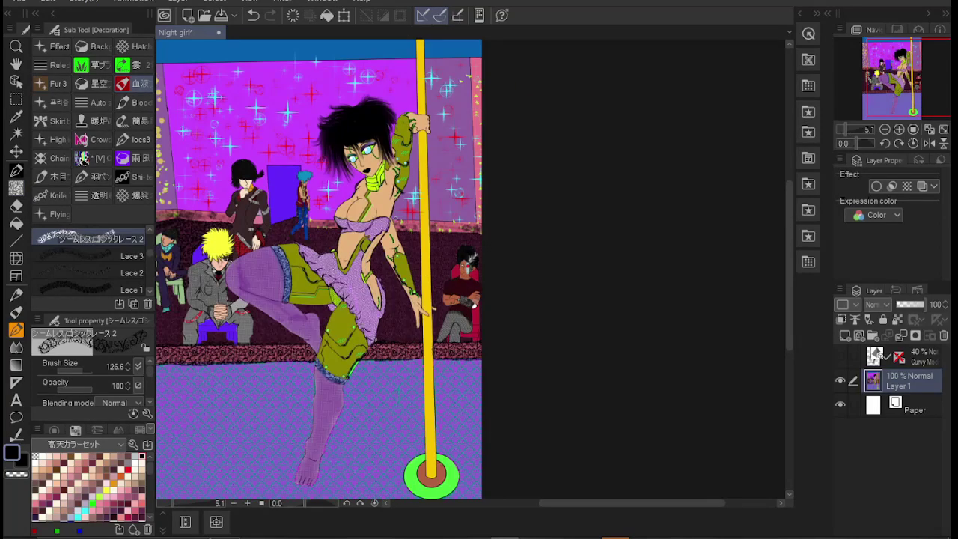
# Step: Cover the ledge below the back wall with lime Lace 5 at size 242.3
pyautogui.moveTo(512, 233); pyautogui.dragTo(583, 233)
pyautogui.scroll(2, 90, 262)
pyautogui.click(83, 238)
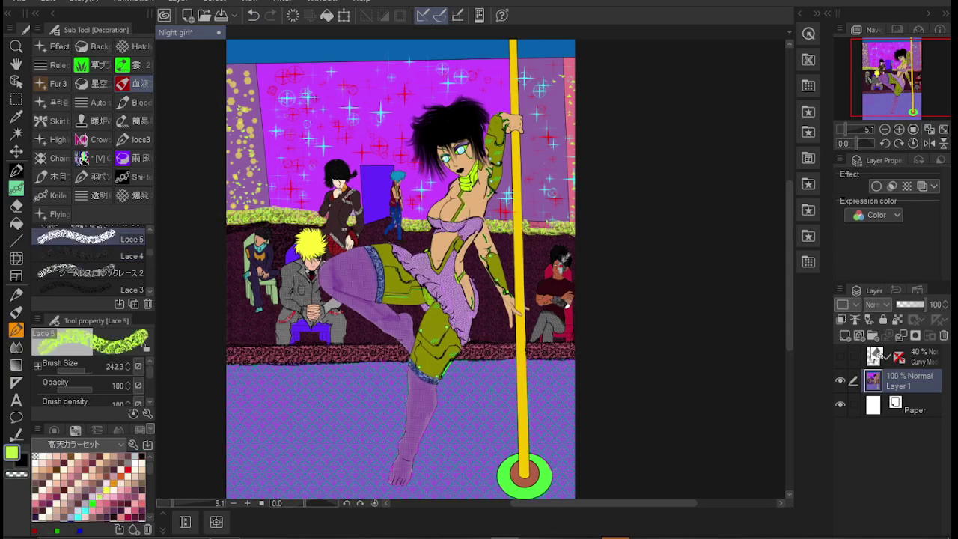
# Step: Shade the blue doorway in black with the skin shading/mix brush
pyautogui.press('u')
pyautogui.press('x')
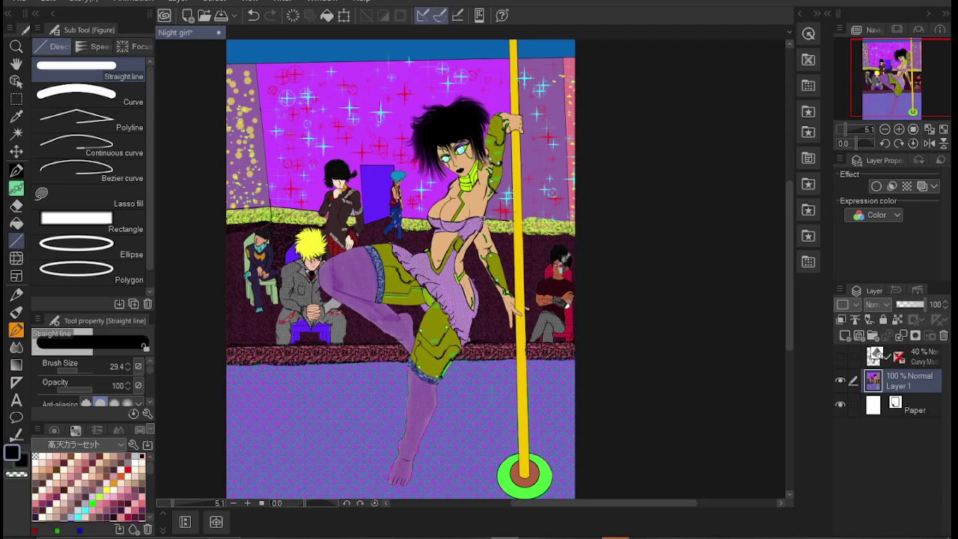
pyautogui.press('p')
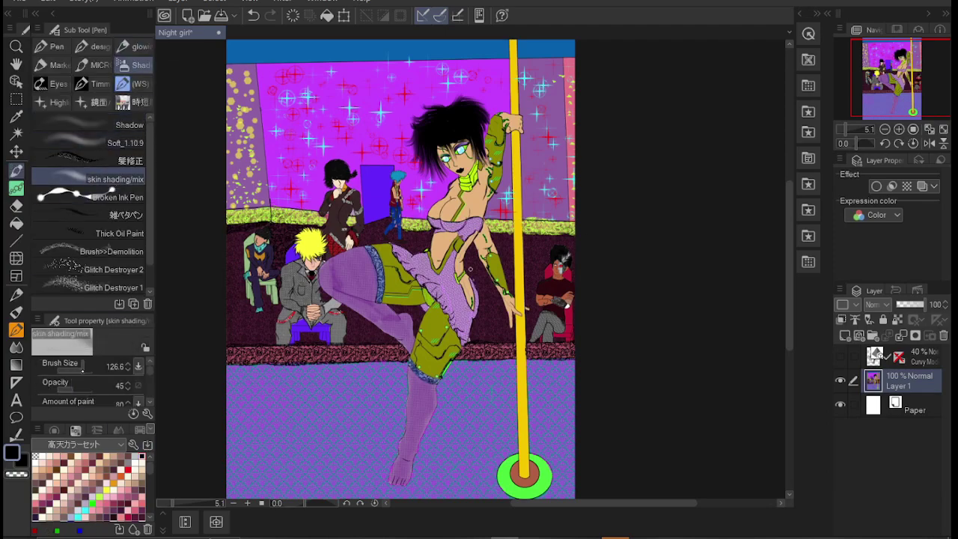
pyautogui.moveTo(366, 171); pyautogui.dragTo(384, 204)
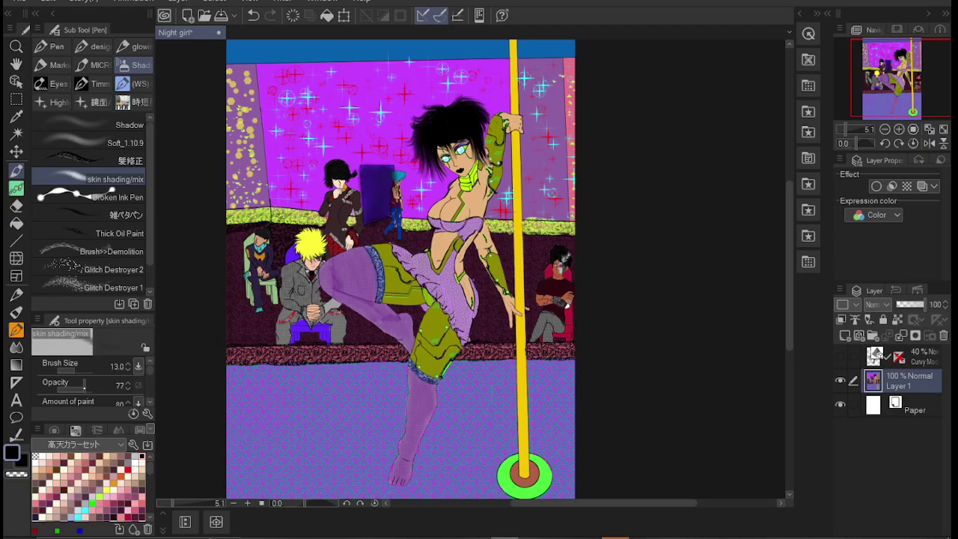
pyautogui.scroll(3, 288, 288)
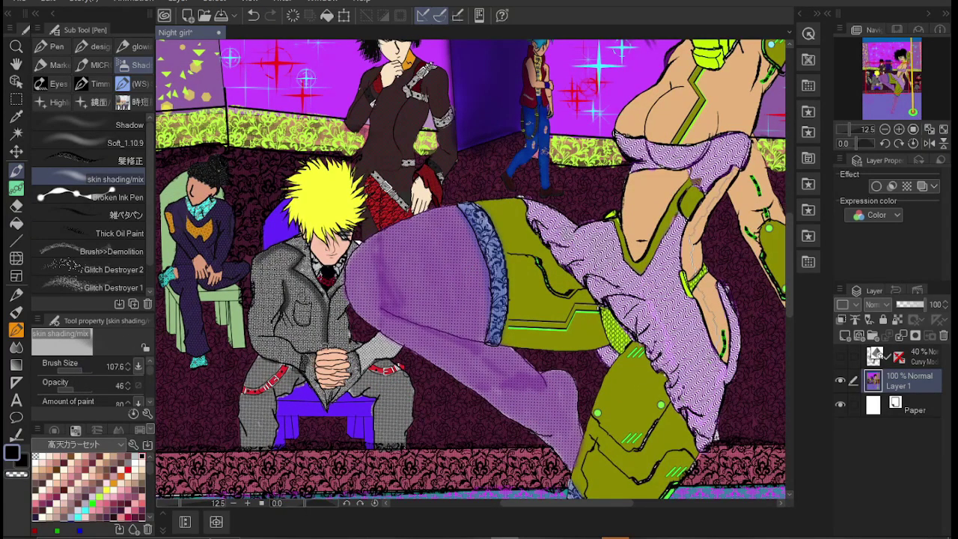
pyautogui.press('p')
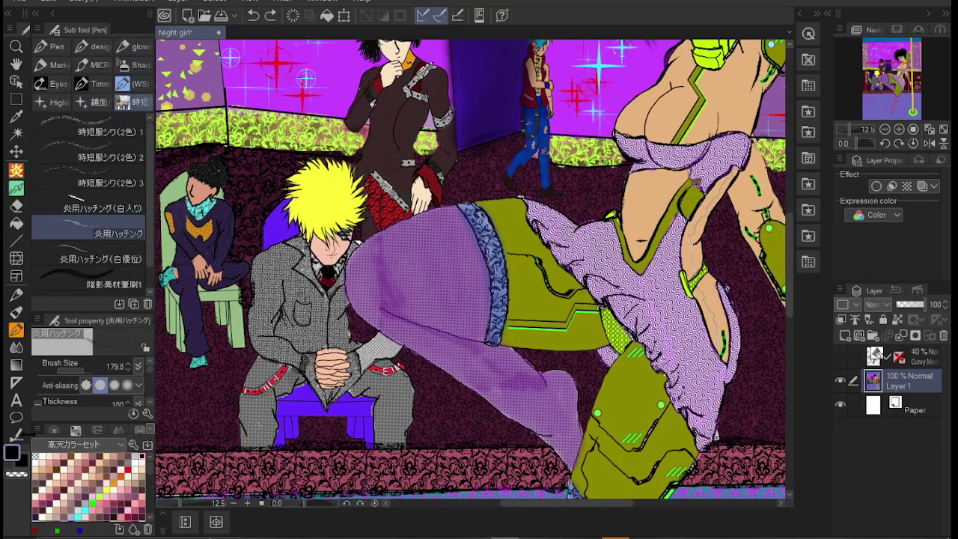
pyautogui.click(90, 158)
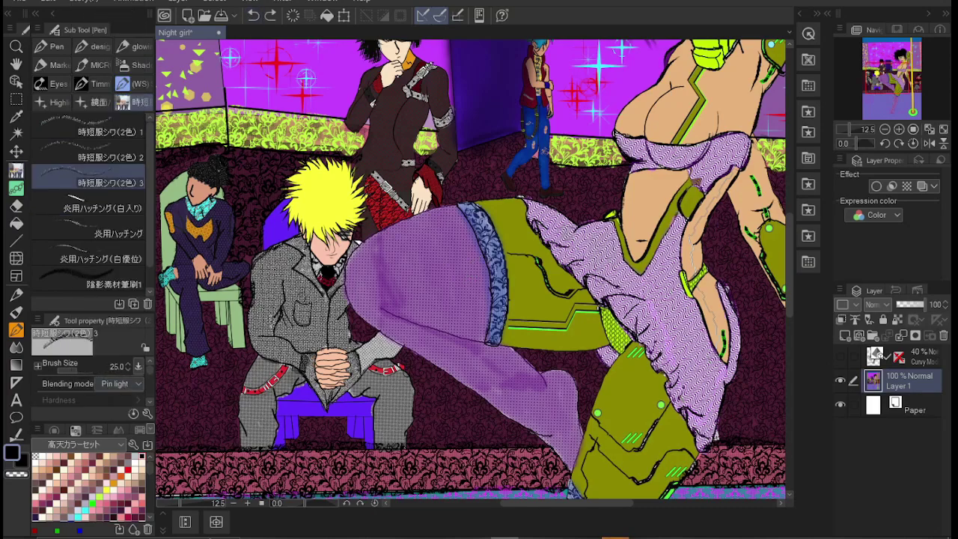
pyautogui.press('p')
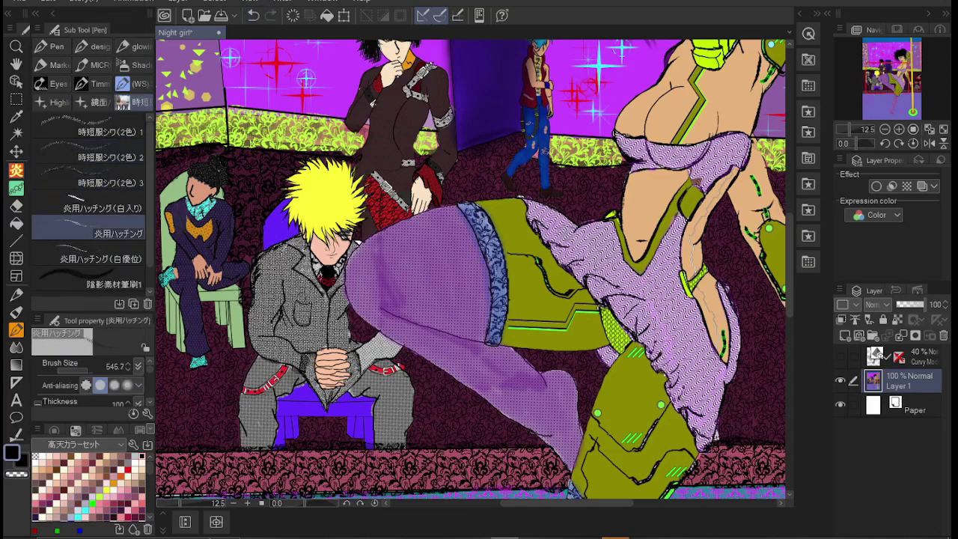
pyautogui.click(102, 258)
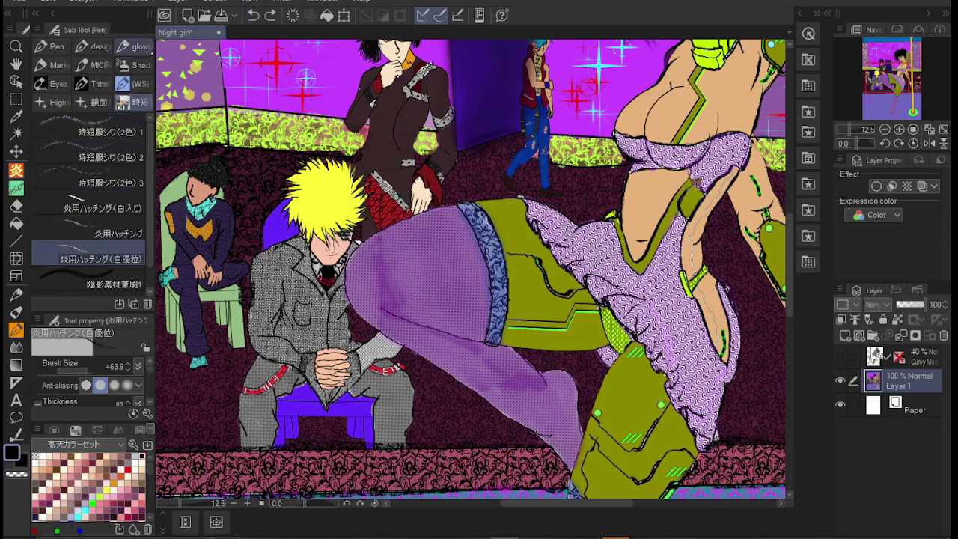
# Step: Shade the seated spectators, including the man in the red chair, in black with the skin shading/mix brush at size 107.6
pyautogui.press('b')
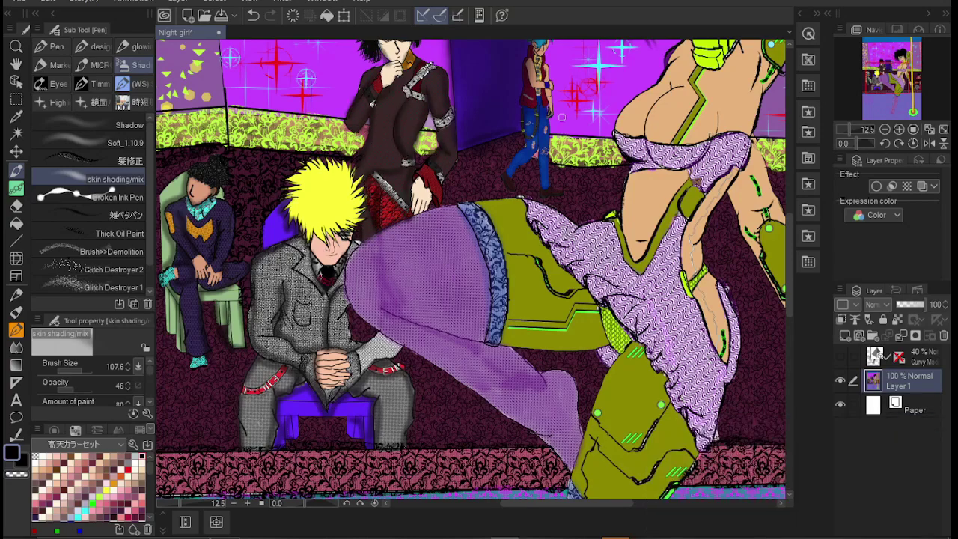
pyautogui.hscroll(5, 531, 264)
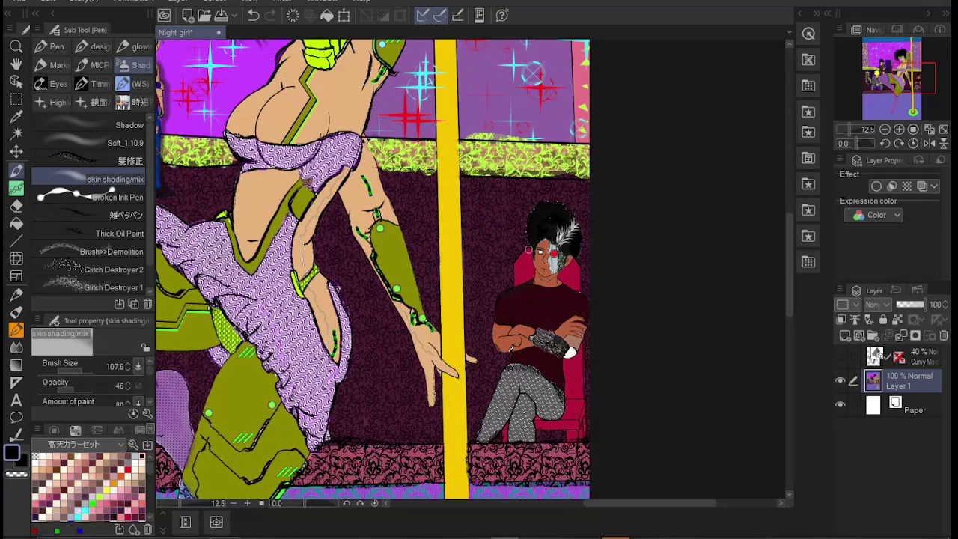
pyautogui.moveTo(564, 371); pyautogui.dragTo(510, 419)
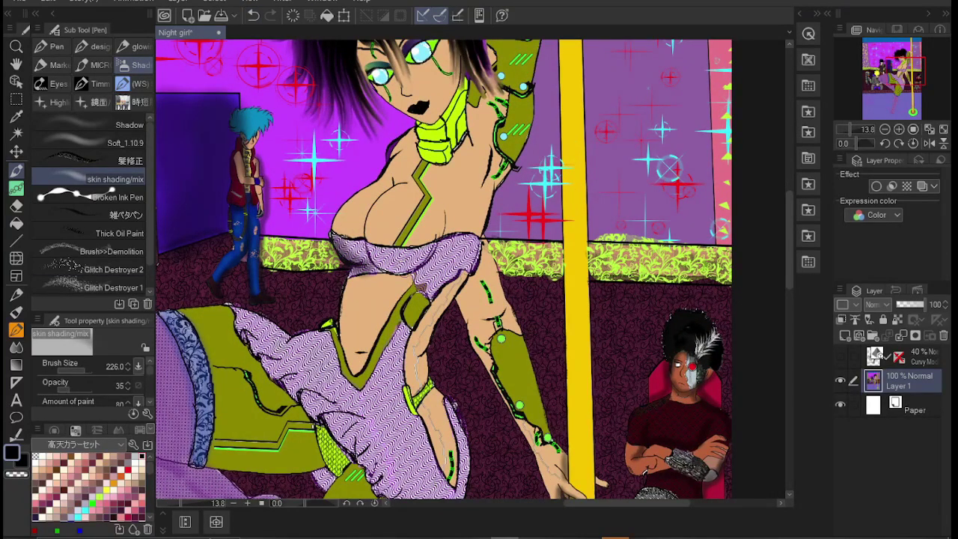
# Step: Shade the dancer's chest, torso, patterned outfit and lowered arm in black at 35 opacity, using brush sizes 75.0 and 126.6
pyautogui.moveTo(382, 248); pyautogui.dragTo(448, 278)
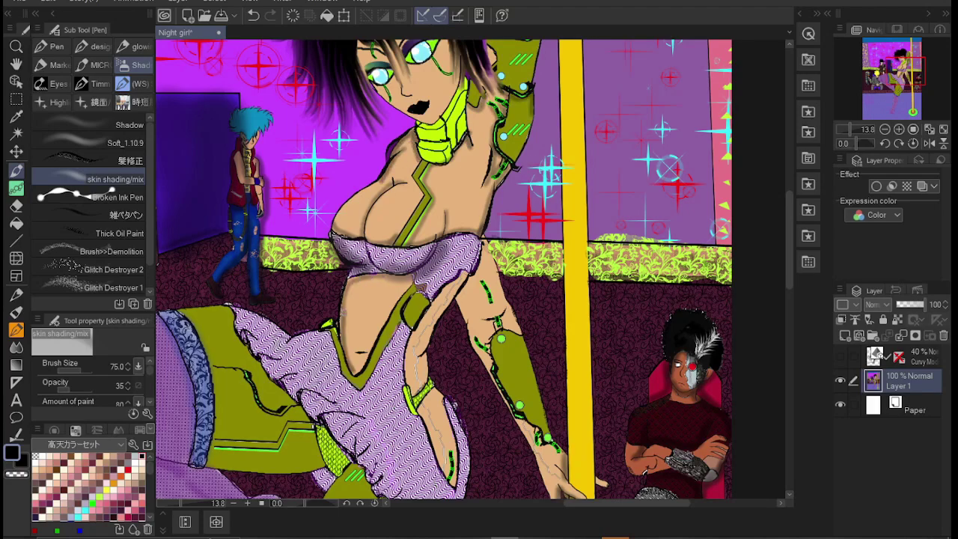
pyautogui.click(82, 366)
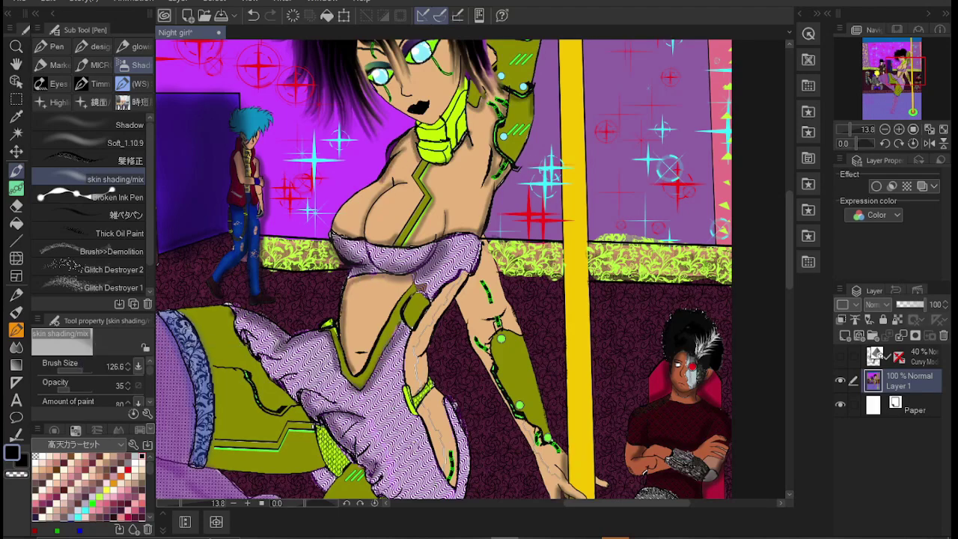
pyautogui.moveTo(232, 314); pyautogui.dragTo(336, 465)
pyautogui.moveTo(224, 344)
pyautogui.mouseDown()
pyautogui.moveTo(330, 472)
pyautogui.moveTo(307, 457)
pyautogui.mouseUp()
pyautogui.moveTo(405, 270)
pyautogui.mouseDown()
pyautogui.moveTo(450, 390)
pyautogui.moveTo(449, 487)
pyautogui.mouseUp()
pyautogui.moveTo(487, 340); pyautogui.dragTo(536, 434)
pyautogui.moveTo(490, 375); pyautogui.dragTo(464, 303)
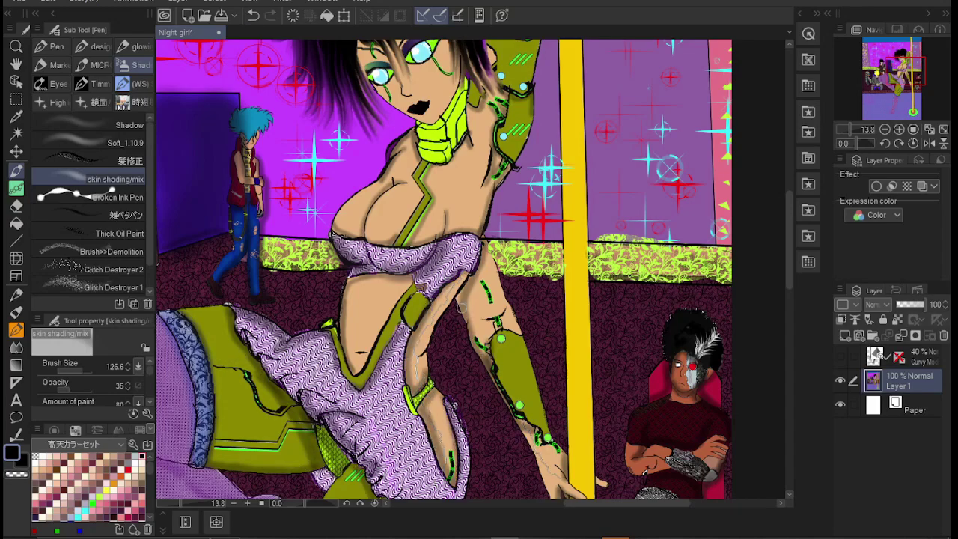
# Step: Shade the dancer's raised purple-stockinged leg and olive thigh armor in black, enlarging the brush to 335.3
pyautogui.scroll(-5, 520, 331)
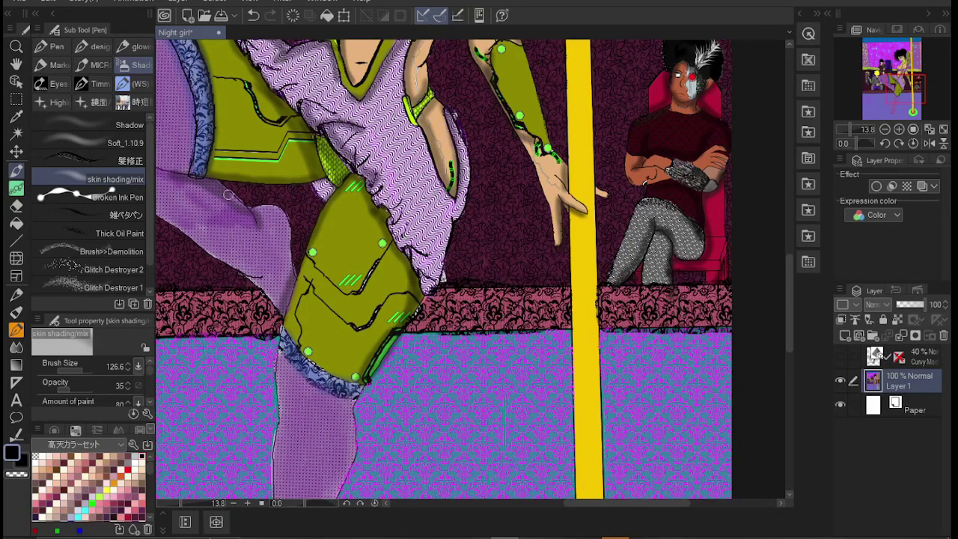
pyautogui.hscroll(-3, 472, 270)
pyautogui.moveTo(240, 142); pyautogui.dragTo(449, 247)
pyautogui.moveTo(434, 187); pyautogui.dragTo(539, 352)
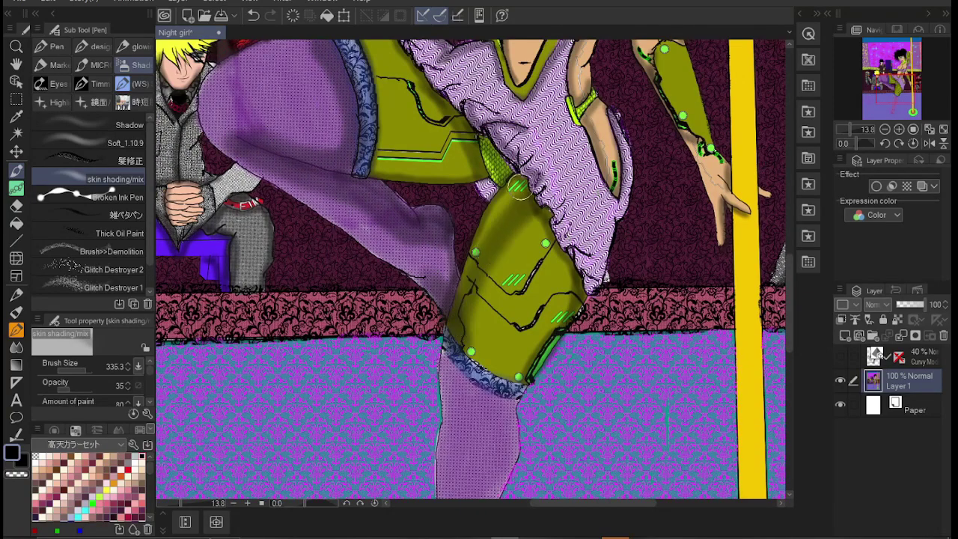
# Step: Shade the dancer's standing leg in black and paint her soft cast shadow across the patterned floor
pyautogui.scroll(-2, 472, 269)
pyautogui.scroll(-2, 472, 404)
pyautogui.moveTo(375, 119)
pyautogui.mouseDown()
pyautogui.moveTo(445, 179)
pyautogui.moveTo(430, 187)
pyautogui.moveTo(403, 179)
pyautogui.moveTo(507, 217)
pyautogui.moveTo(491, 364)
pyautogui.moveTo(498, 434)
pyautogui.mouseUp()
pyautogui.moveTo(389, 341)
pyautogui.mouseDown()
pyautogui.moveTo(456, 363)
pyautogui.moveTo(468, 449)
pyautogui.moveTo(644, 461)
pyautogui.moveTo(509, 442)
pyautogui.mouseUp()
pyautogui.moveTo(502, 407); pyautogui.dragTo(495, 449)
pyautogui.moveTo(510, 202)
pyautogui.mouseDown()
pyautogui.moveTo(513, 277)
pyautogui.moveTo(480, 456)
pyautogui.mouseUp()
pyautogui.scroll(-2, 479, 374)
pyautogui.moveTo(374, 322)
pyautogui.mouseDown()
pyautogui.moveTo(449, 390)
pyautogui.moveTo(562, 382)
pyautogui.moveTo(573, 371)
pyautogui.moveTo(544, 197)
pyautogui.moveTo(539, 82)
pyautogui.mouseUp()
# Step: Sample green and yellow to paint a glow around the pole and its base, and cast yellow light over the dancer at size 1228.9
pyautogui.keyDown('alt'); pyautogui.click(534, 358); pyautogui.keyUp('alt')
pyautogui.keyDown('alt'); pyautogui.click(549, 315); pyautogui.keyUp('alt')
pyautogui.scroll(-3, 474, 240)
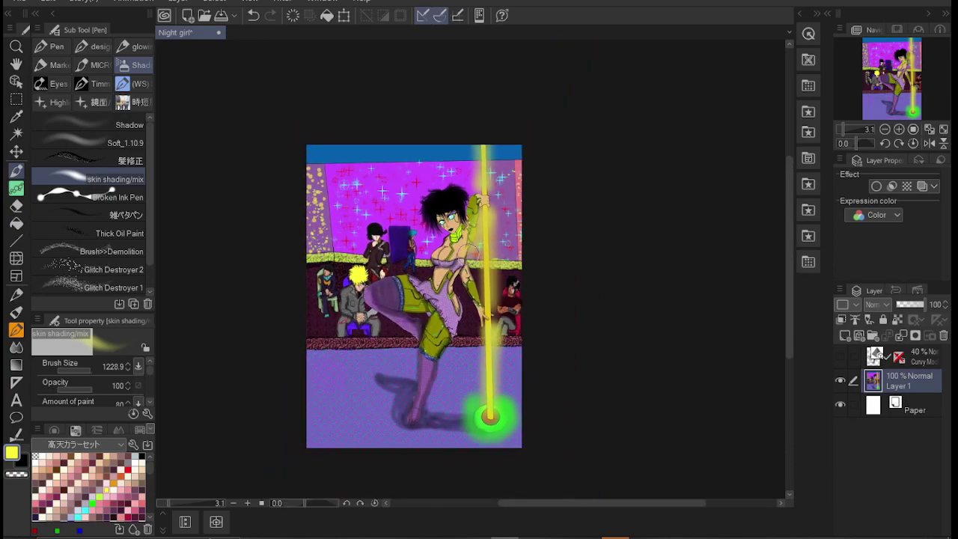
pyautogui.moveTo(455, 193); pyautogui.dragTo(446, 431)
pyautogui.moveTo(479, 258)
pyautogui.mouseDown()
pyautogui.moveTo(464, 322)
pyautogui.moveTo(427, 318)
pyautogui.mouseUp()
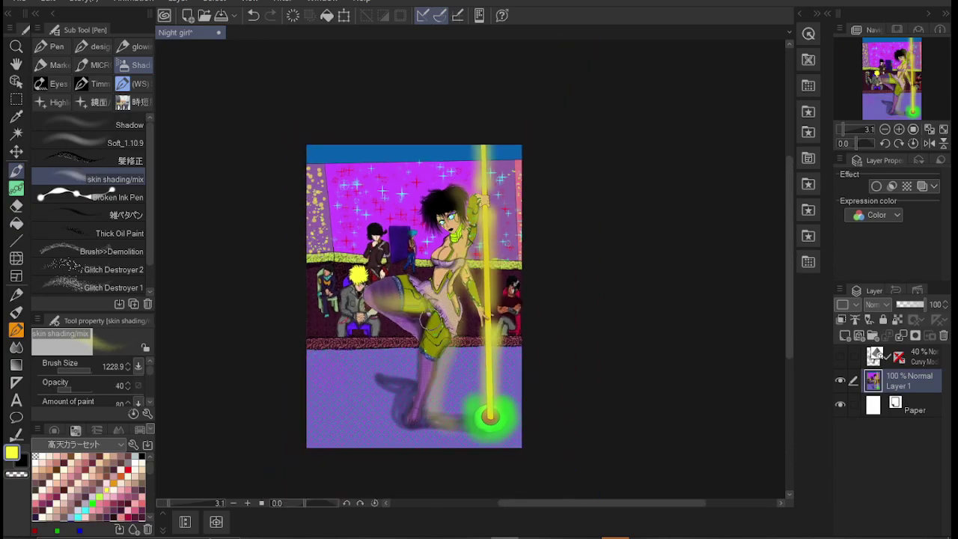
# Step: Darken the walls, audience and floor edges in black with the skin shading/mix brush at size 2000 and 35 opacity
pyautogui.press('x')
pyautogui.moveTo(311, 150)
pyautogui.mouseDown()
pyautogui.moveTo(474, 161)
pyautogui.moveTo(517, 256)
pyautogui.moveTo(429, 153)
pyautogui.moveTo(355, 158)
pyautogui.moveTo(409, 271)
pyautogui.moveTo(394, 153)
pyautogui.moveTo(367, 232)
pyautogui.mouseUp()
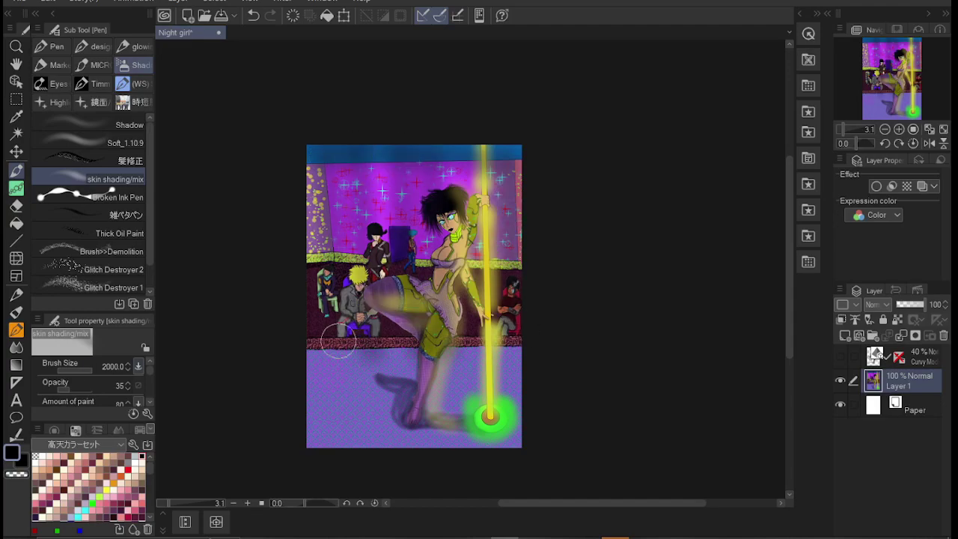
# Step: Try scattering Neon C 5 and Neon C Rainbow particles at size 2000 over the floor, walls and blue ceiling
pyautogui.press('b')
pyautogui.moveTo(330, 419); pyautogui.dragTo(375, 379)
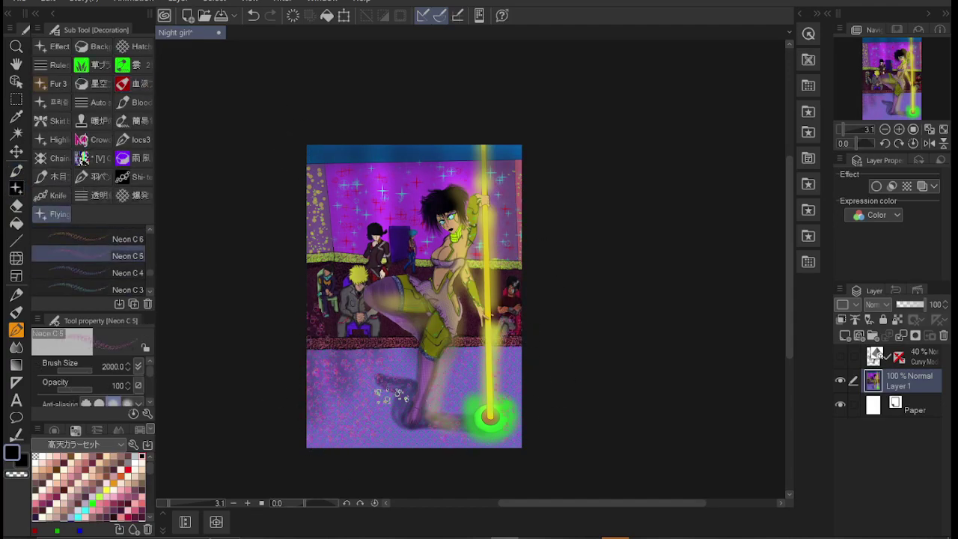
pyautogui.scroll(-3, 89, 262)
pyautogui.click(112, 256)
pyautogui.moveTo(427, 154)
pyautogui.mouseDown()
pyautogui.moveTo(307, 167)
pyautogui.moveTo(517, 153)
pyautogui.mouseUp()
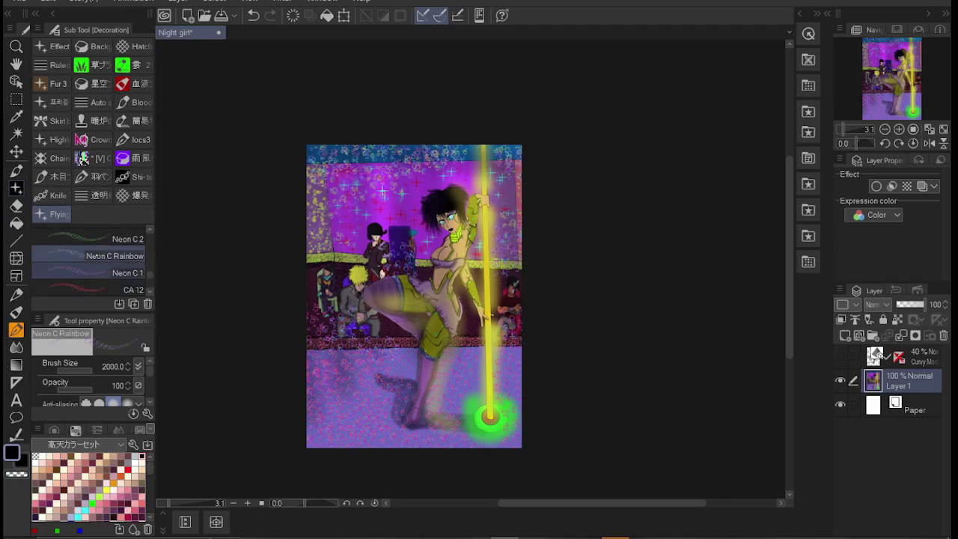
# Step: Undo the neon scatter strokes and try the 프리즘 2 brush on the blue ceiling at size 805.4
pyautogui.click(52, 195)
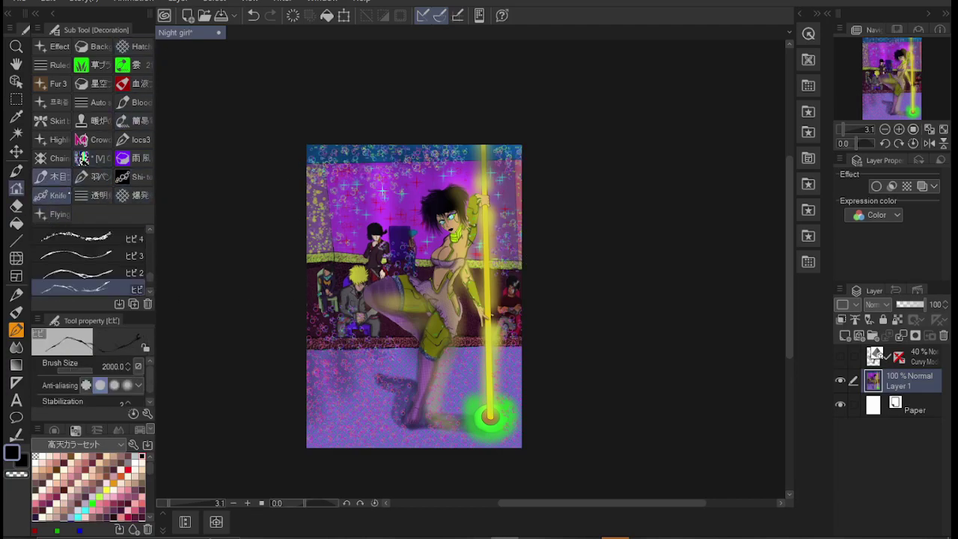
pyautogui.click(52, 102)
pyautogui.hotkey('ctrl', 'z')
pyautogui.hotkey('ctrl', 'z')
pyautogui.hotkey('ctrl', 'z')
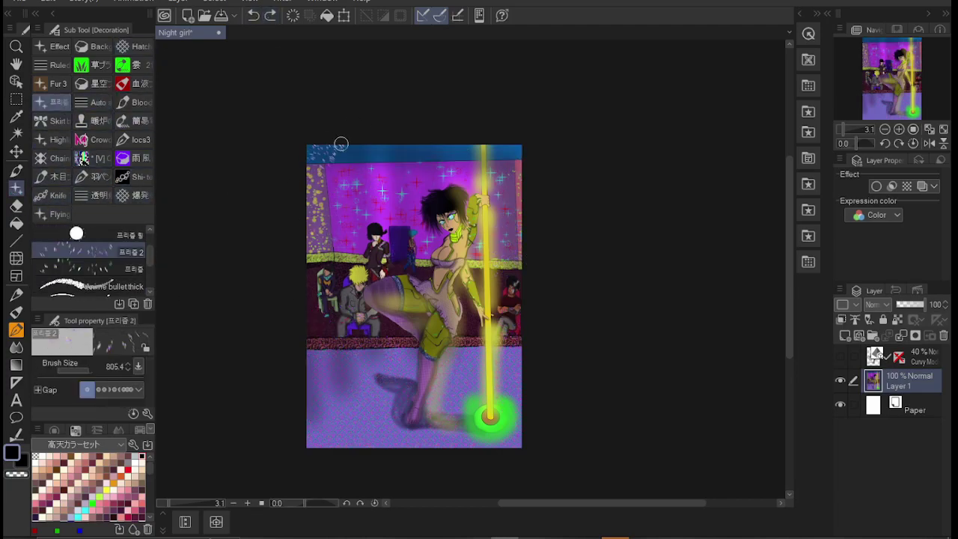
pyautogui.click(135, 101)
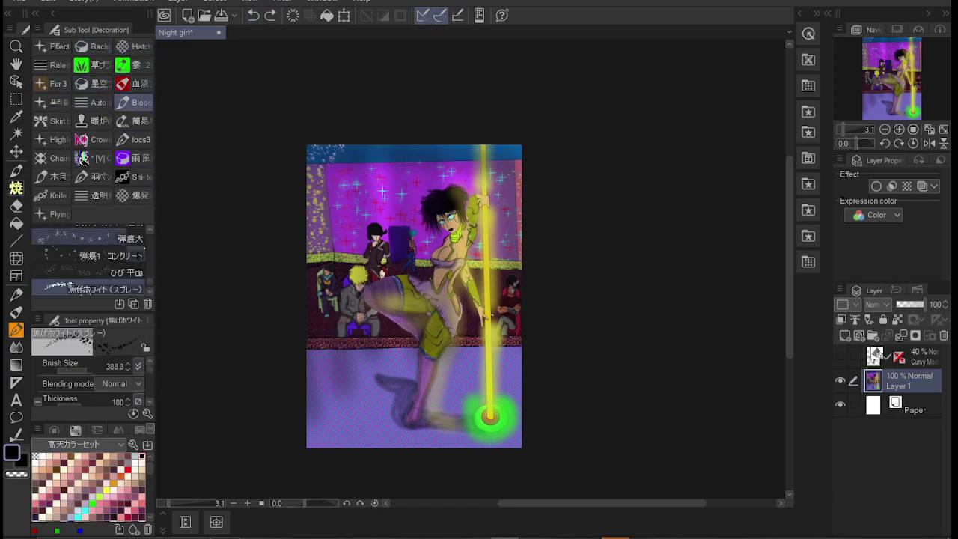
# Step: Undo the prism marks and stamp multicolored fireworks along the blue ceiling
pyautogui.click(134, 121)
pyautogui.hotkey('ctrl', 'z')
pyautogui.click(113, 261)
pyautogui.moveTo(299, 153)
pyautogui.mouseDown()
pyautogui.moveTo(523, 142)
pyautogui.moveTo(393, 140)
pyautogui.moveTo(449, 150)
pyautogui.mouseUp()
# Step: Scatter small multicolored neon motifs over the club walls and the purple floor with a decoration brush
pyautogui.click(135, 139)
pyautogui.click(92, 177)
pyautogui.click(135, 195)
pyautogui.click(135, 139)
pyautogui.click(54, 176)
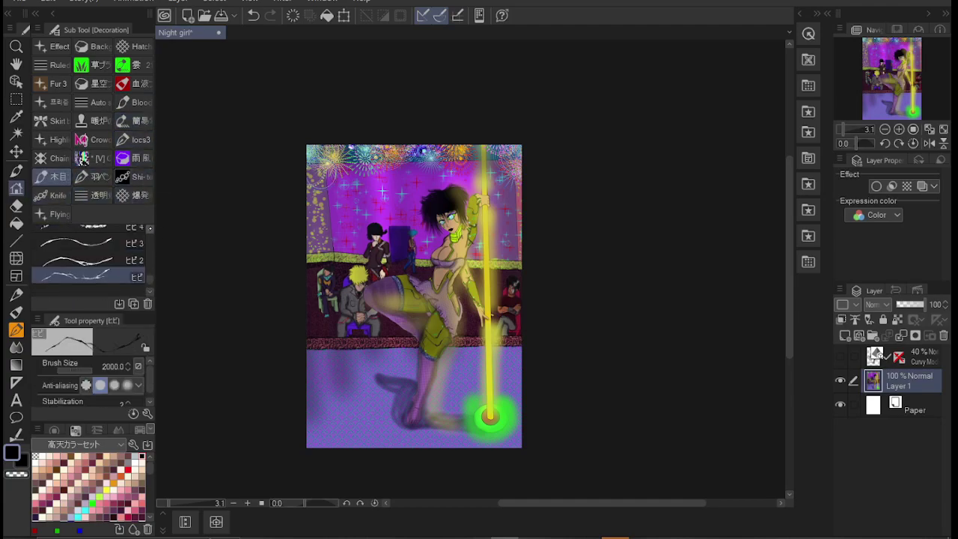
pyautogui.click(122, 243)
pyautogui.moveTo(352, 154)
pyautogui.mouseDown()
pyautogui.moveTo(322, 187)
pyautogui.moveTo(516, 195)
pyautogui.moveTo(329, 438)
pyautogui.moveTo(517, 442)
pyautogui.mouseUp()
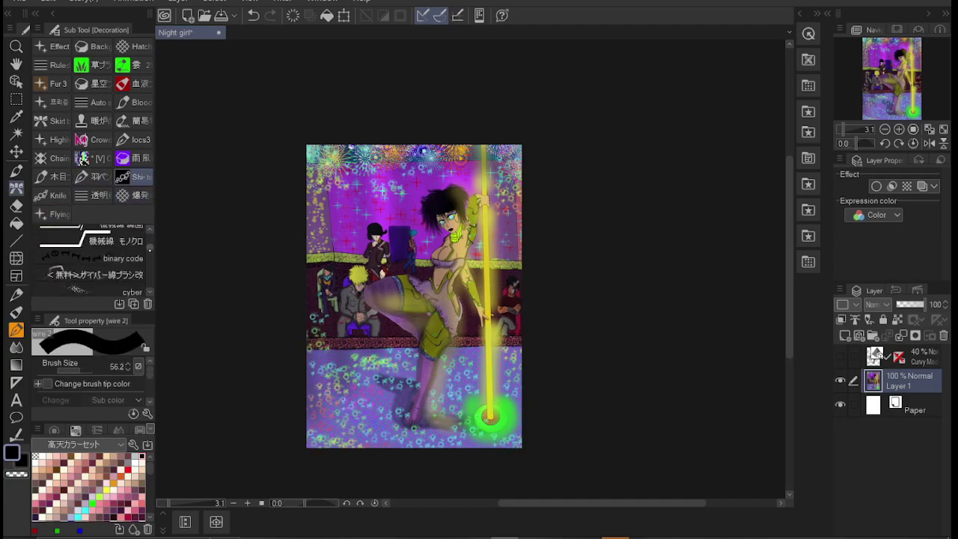
# Step: Browse the pen and decoration brush groups for another effect brush
pyautogui.click(16, 170)
pyautogui.click(53, 65)
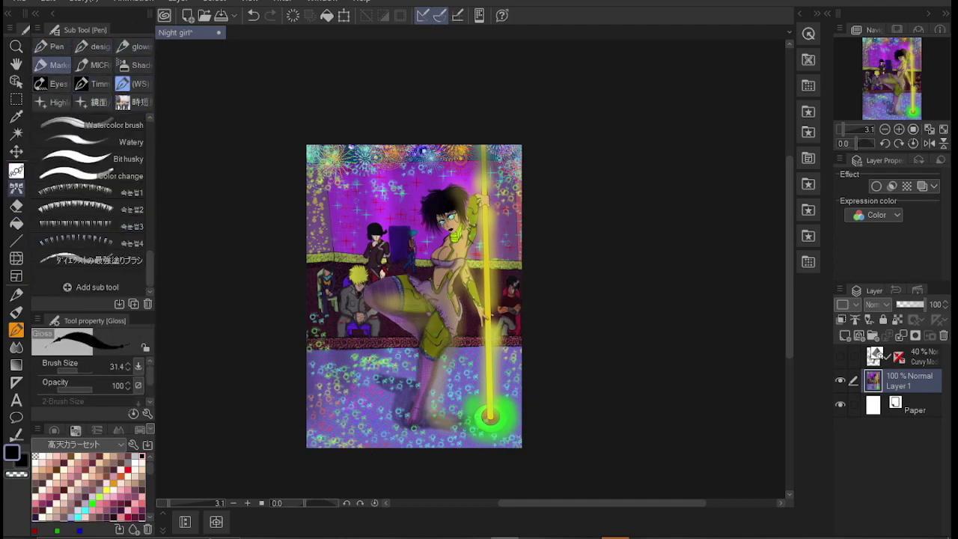
pyautogui.click(16, 188)
pyautogui.click(91, 177)
pyautogui.click(53, 139)
pyautogui.click(133, 177)
pyautogui.click(92, 177)
pyautogui.click(133, 83)
pyautogui.click(92, 139)
pyautogui.click(91, 120)
pyautogui.click(91, 65)
pyautogui.click(92, 47)
pyautogui.click(52, 83)
pyautogui.click(53, 140)
pyautogui.click(53, 158)
pyautogui.click(52, 83)
pyautogui.click(53, 47)
pyautogui.click(134, 65)
pyautogui.click(133, 102)
pyautogui.click(134, 158)
pyautogui.click(133, 196)
pyautogui.click(52, 195)
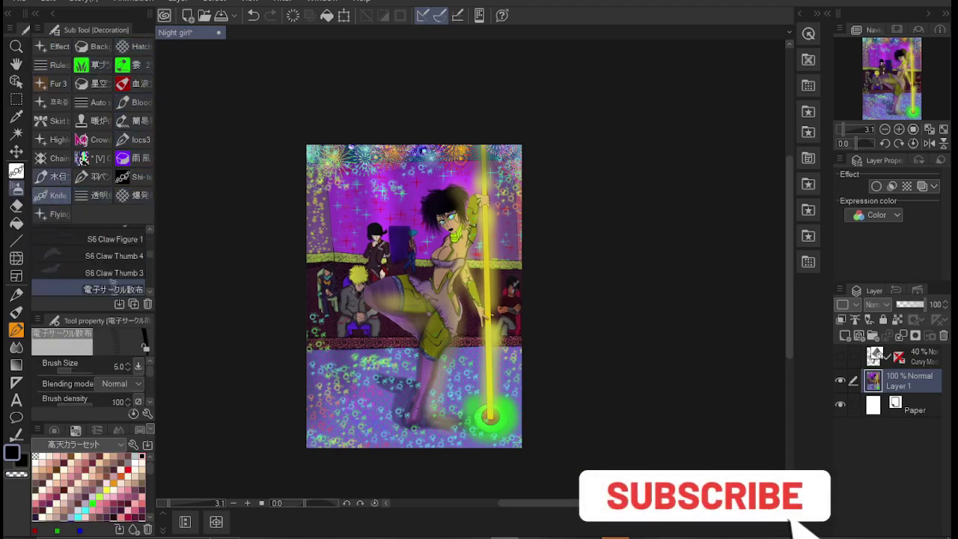